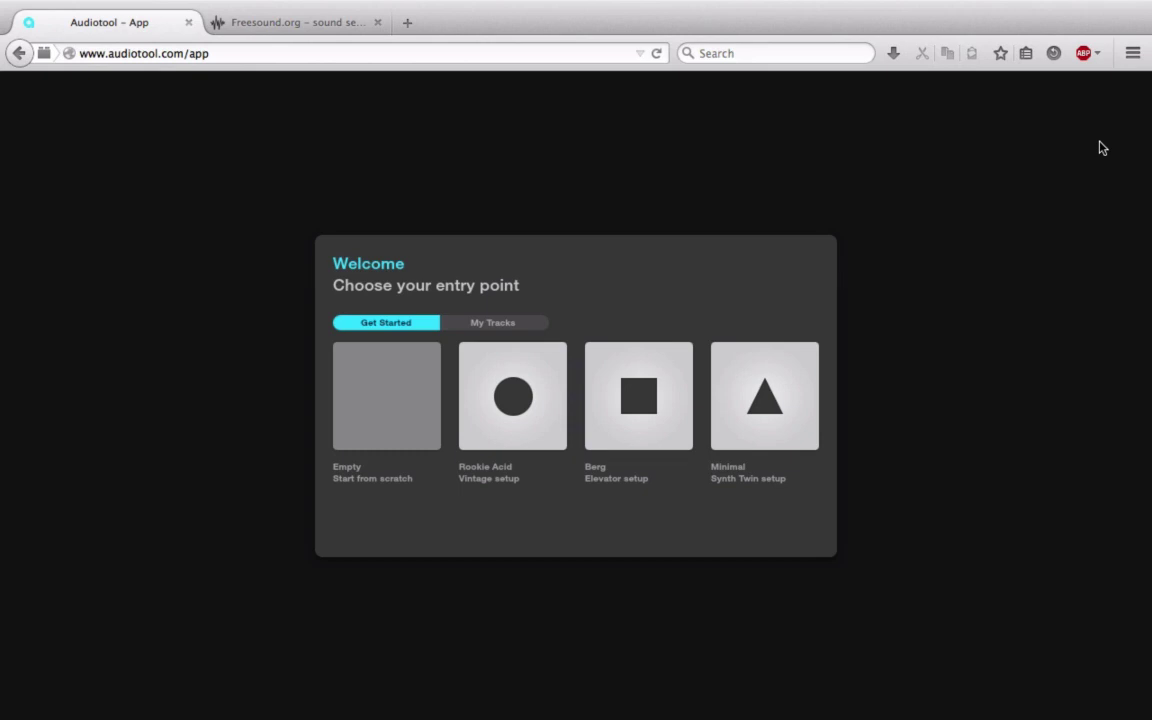
# - Start an empty project without the tour, delete the default mixer, and zoom the desk out
pyautogui.click(411, 402)
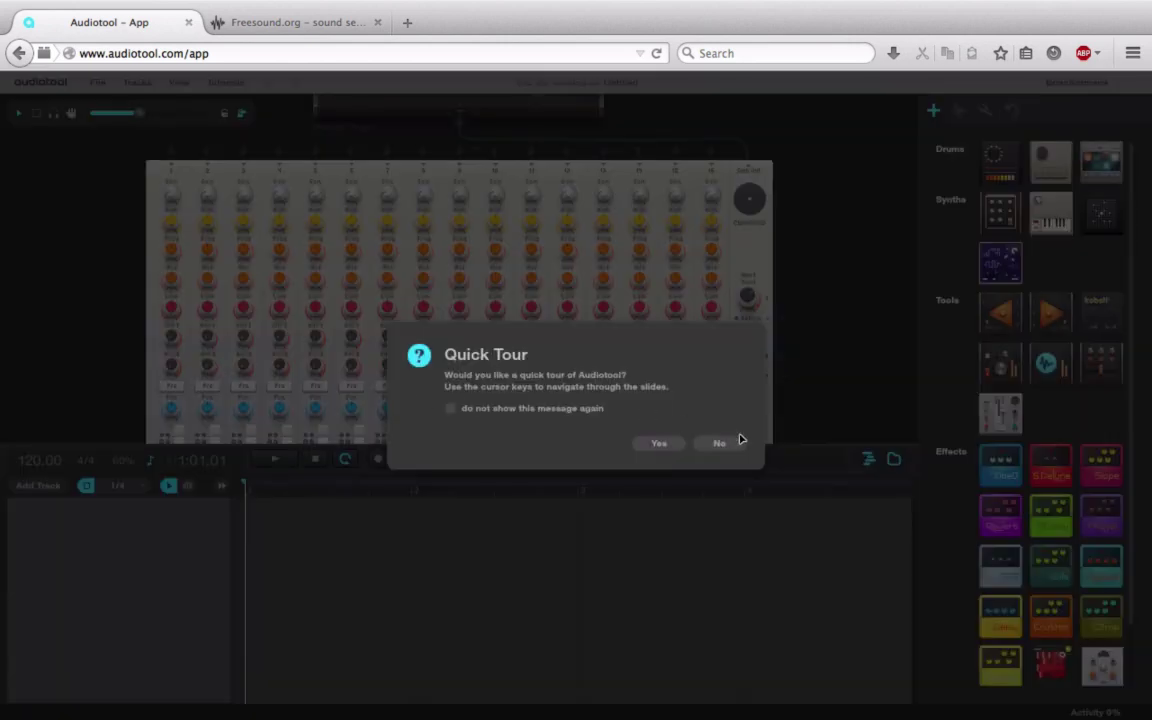
pyautogui.click(731, 445)
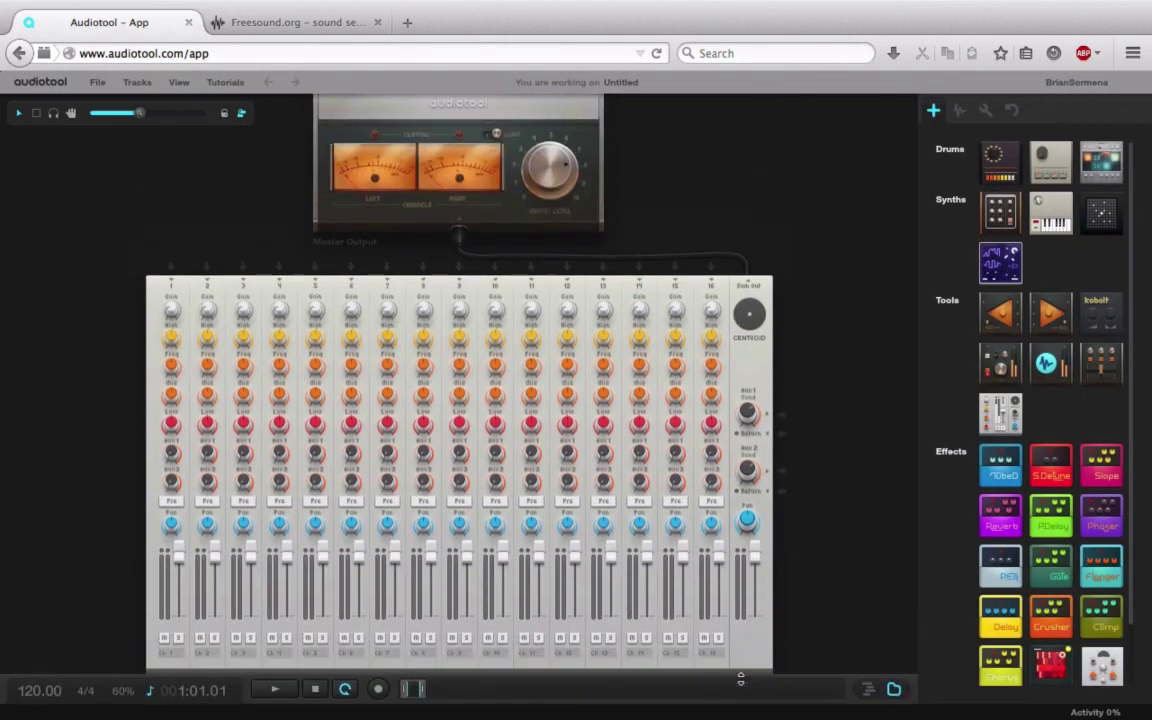
pyautogui.moveTo(731, 447); pyautogui.dragTo(666, 622)
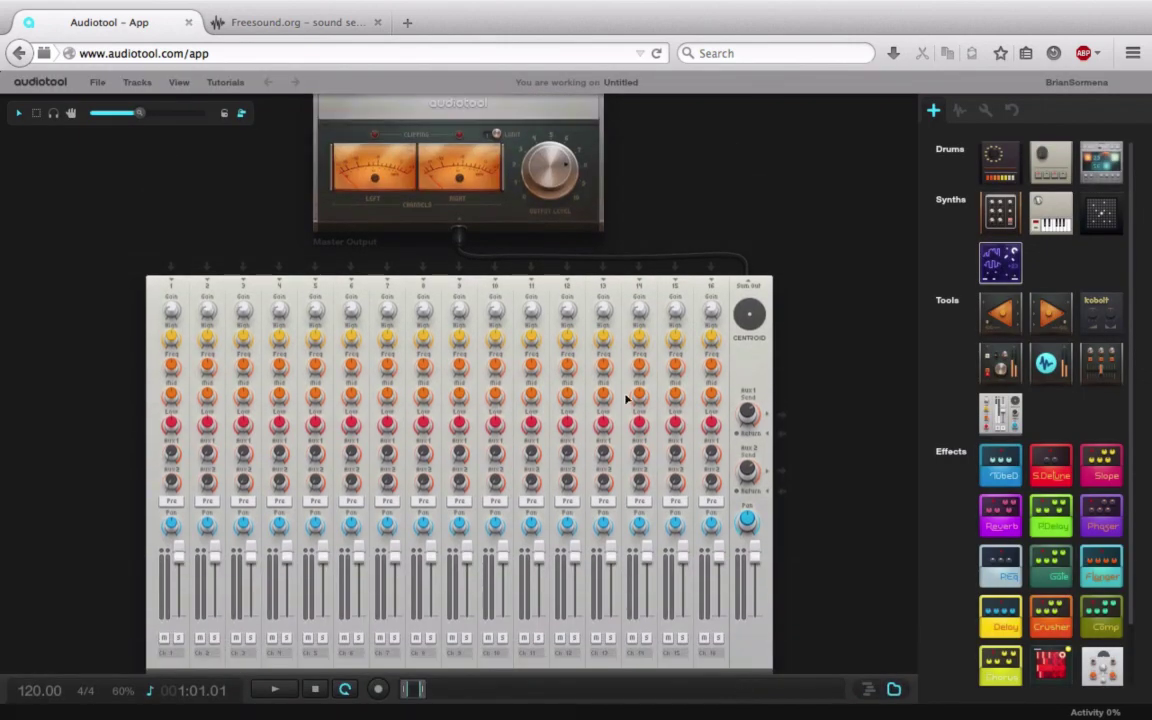
pyautogui.click(162, 291)
pyautogui.press('Delete')
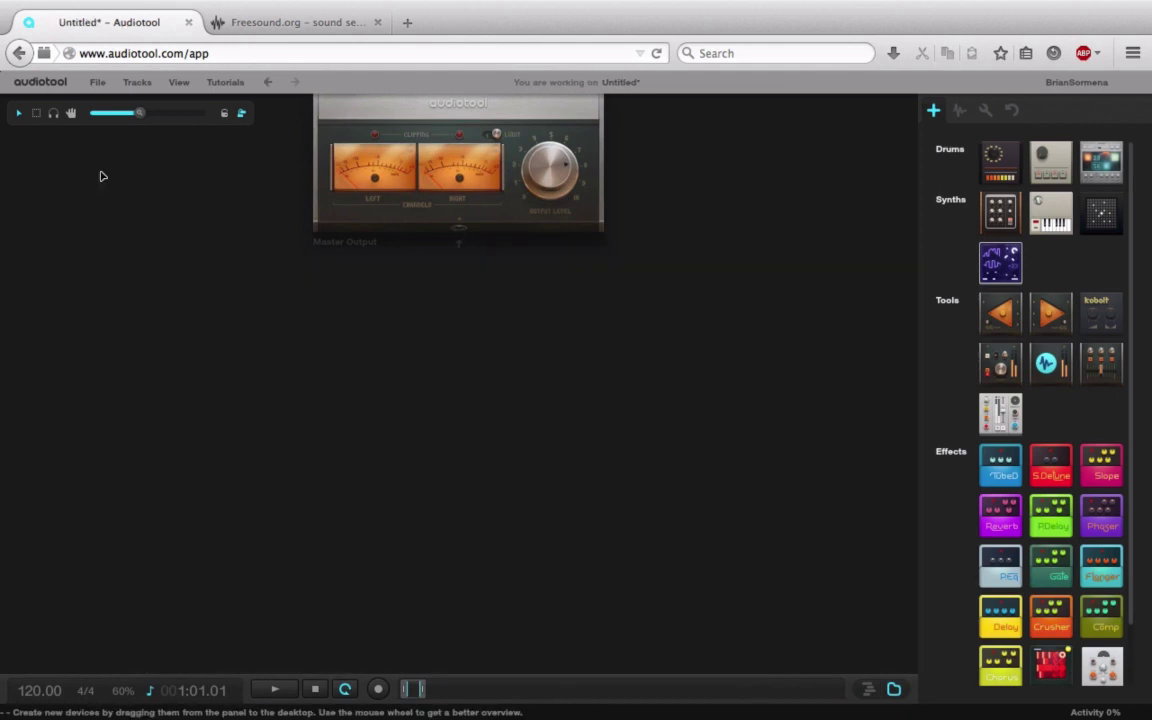
pyautogui.moveTo(140, 113); pyautogui.dragTo(123, 118)
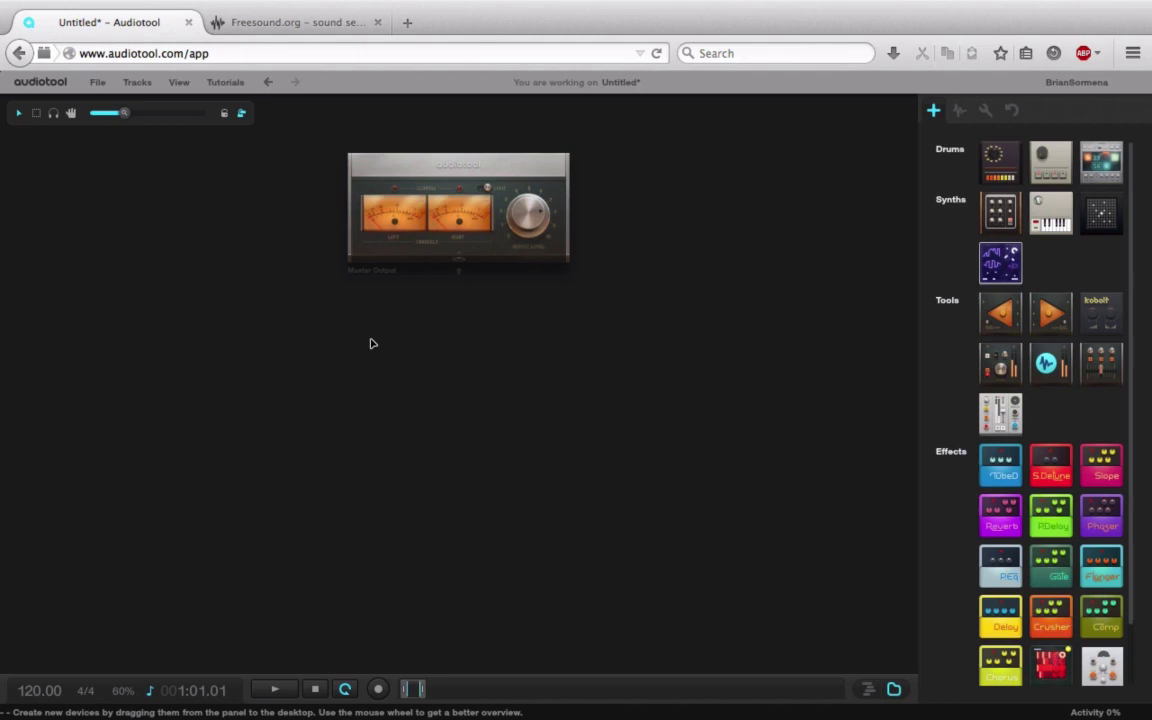
# - Look over the File > Import Sample options, then close the menu without importing
pyautogui.click(95, 82)
pyautogui.moveTo(150, 228)
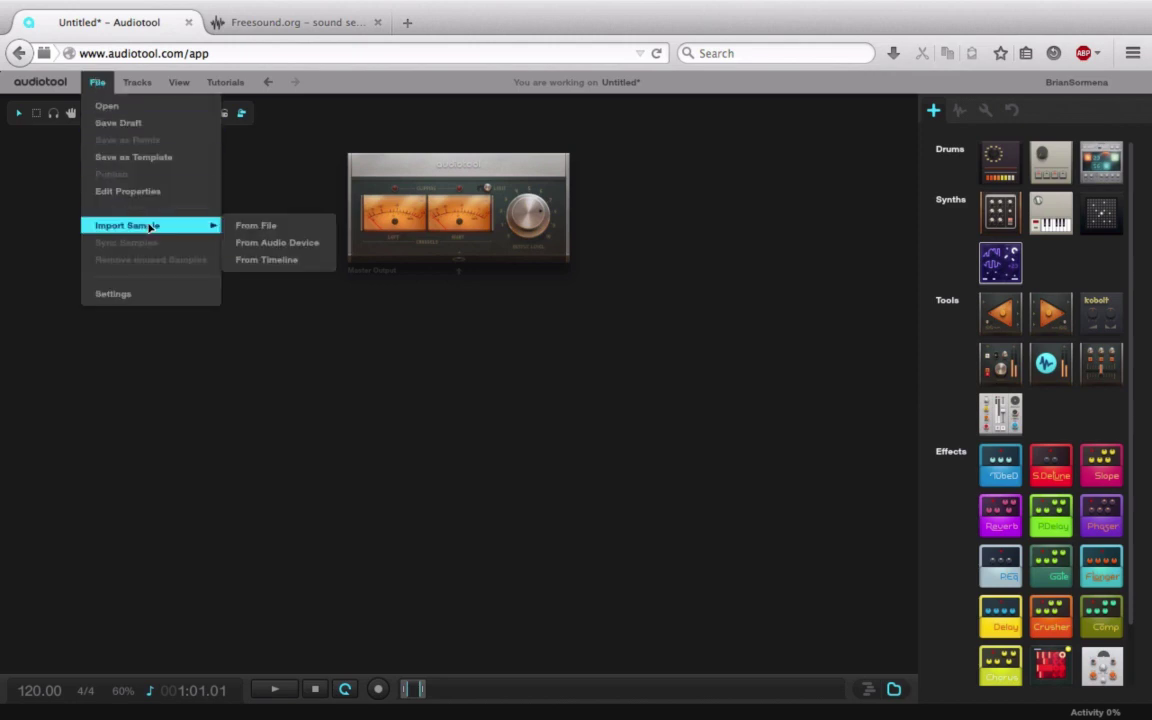
pyautogui.click(288, 183)
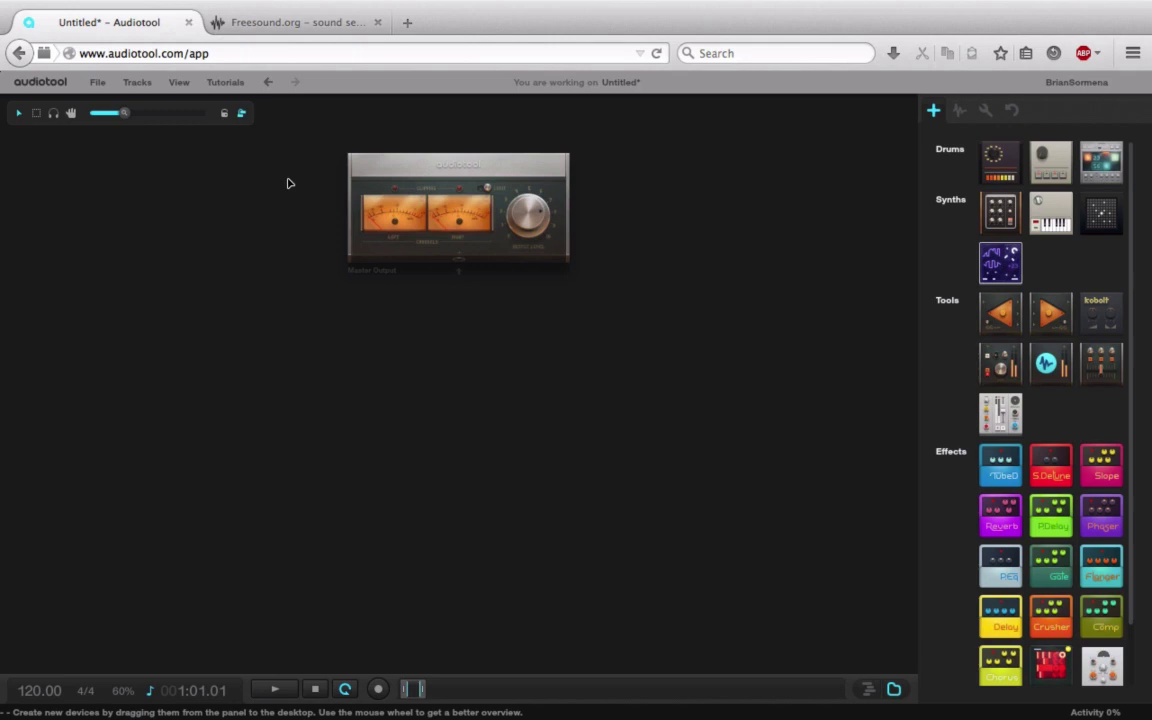
# - Filter the Freesound chant results to Creative Commons 0 and show page 3
pyautogui.click(285, 22)
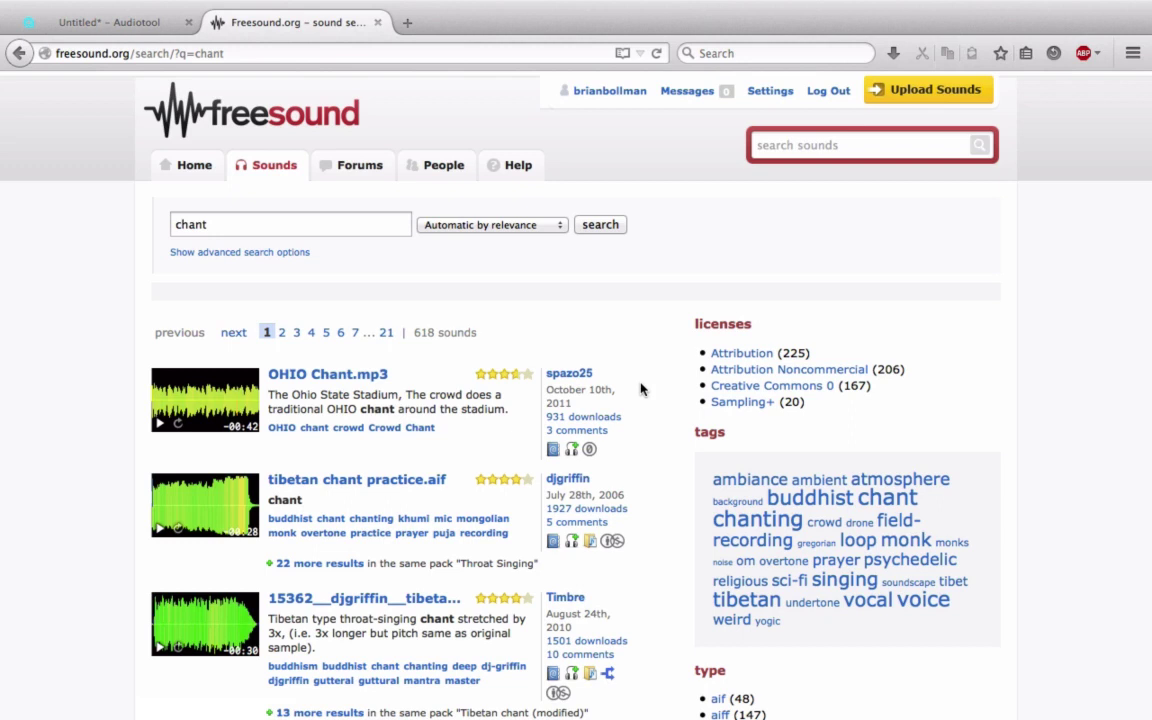
pyautogui.click(740, 389)
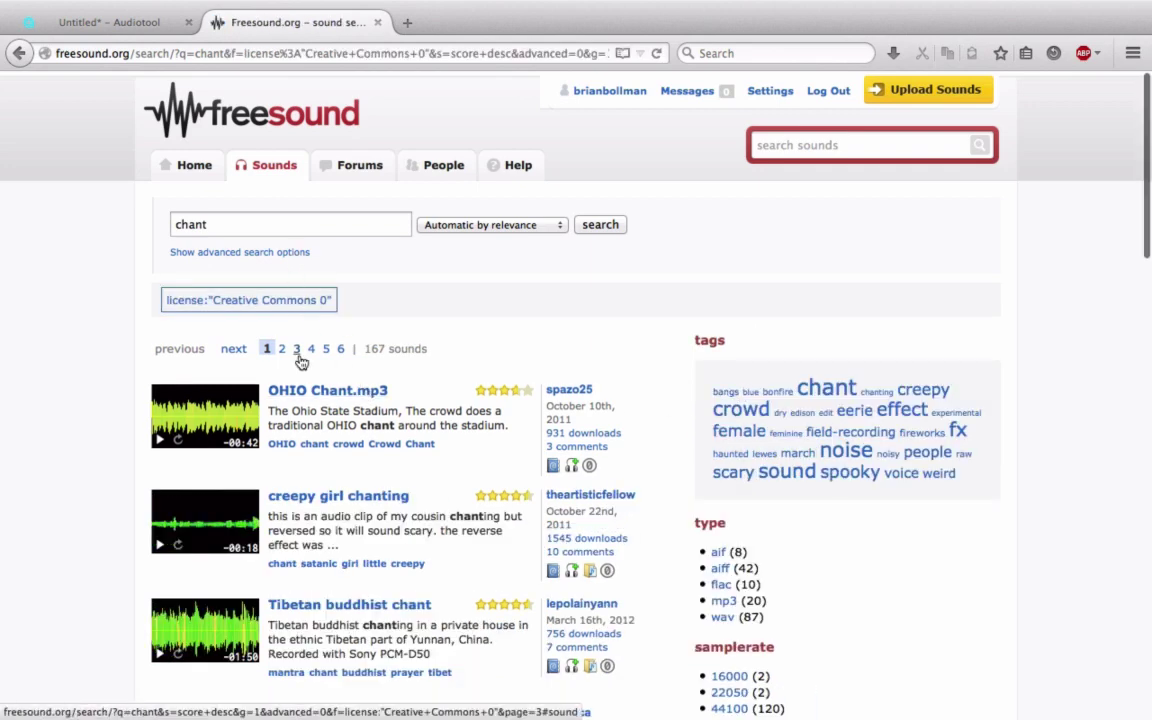
pyautogui.click(296, 349)
# - Preview ora pro novis.mp3 in the results and open its sound page
pyautogui.scroll(-5, 464, 398)
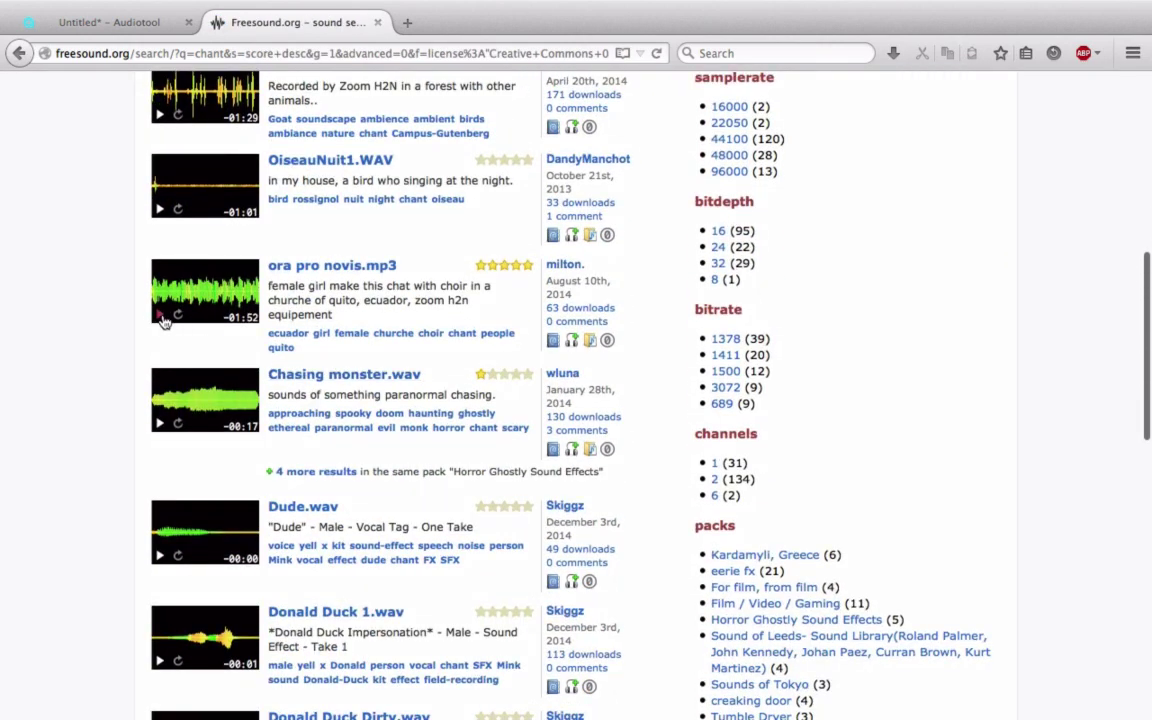
pyautogui.click(162, 315)
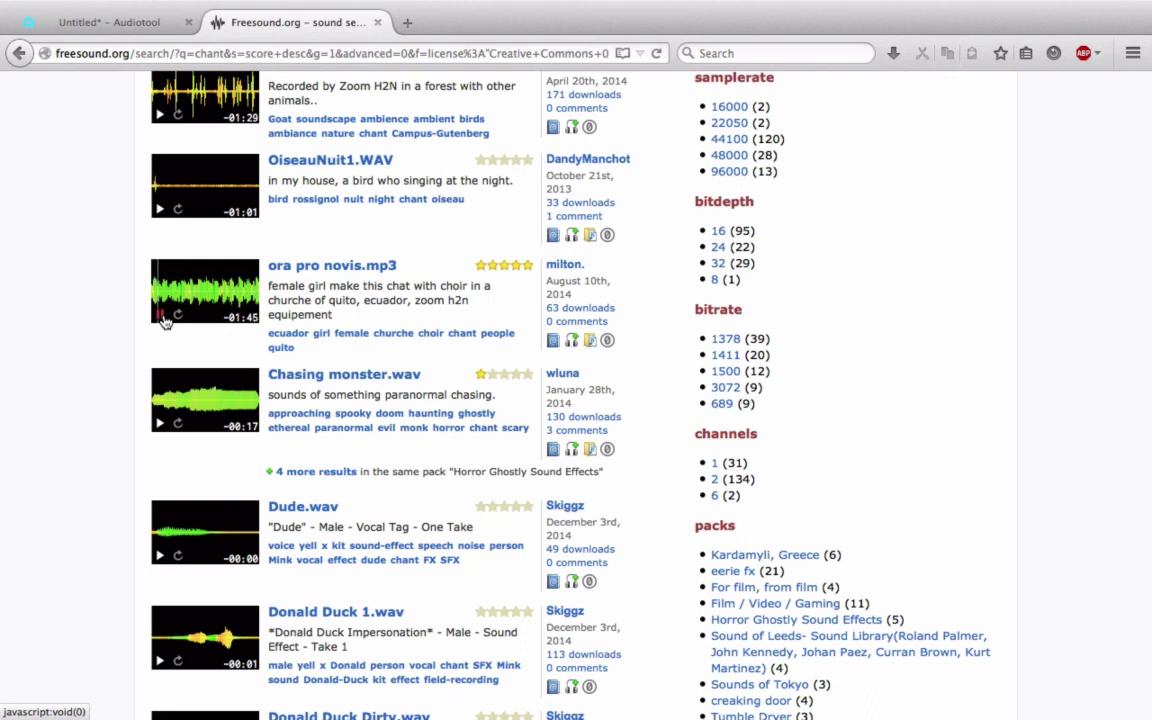
pyautogui.click(163, 317)
pyautogui.click(328, 272)
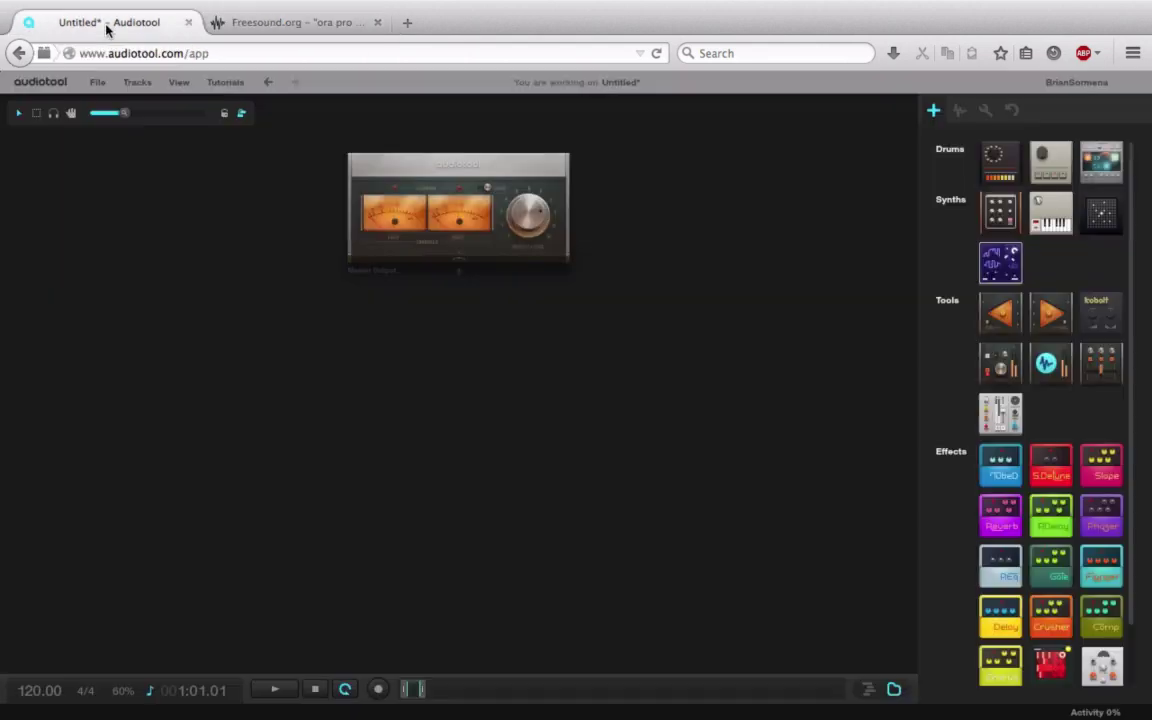
pyautogui.click(97, 85)
pyautogui.moveTo(174, 233)
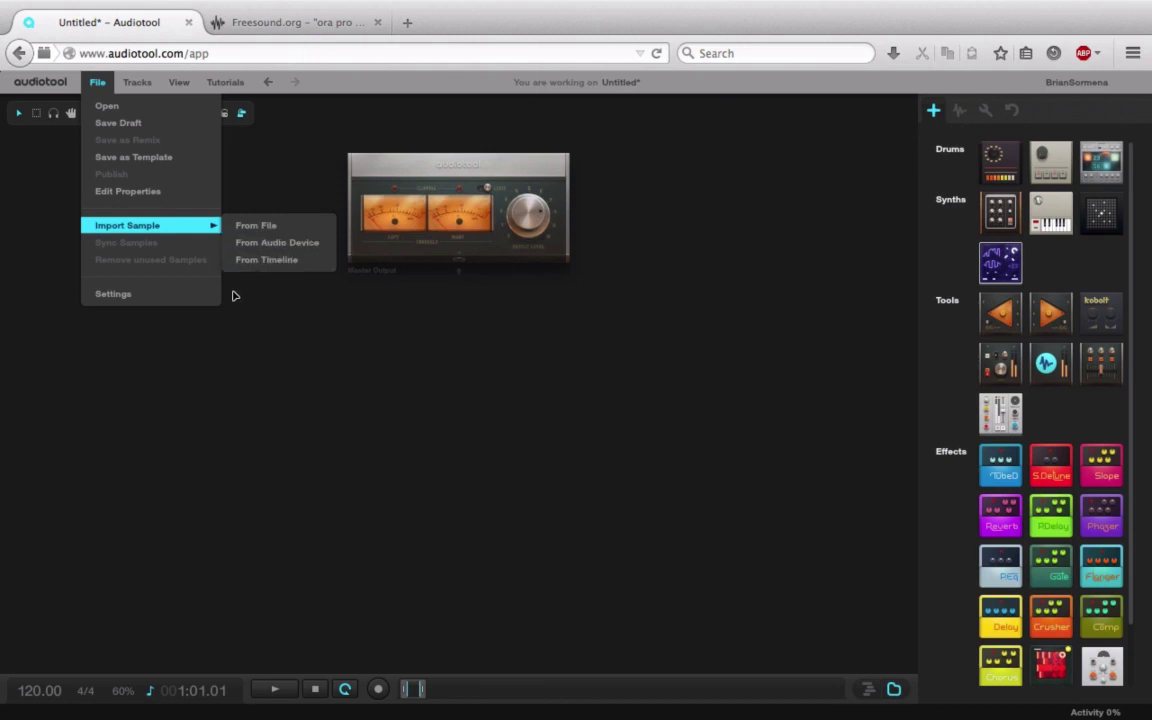
pyautogui.click(263, 230)
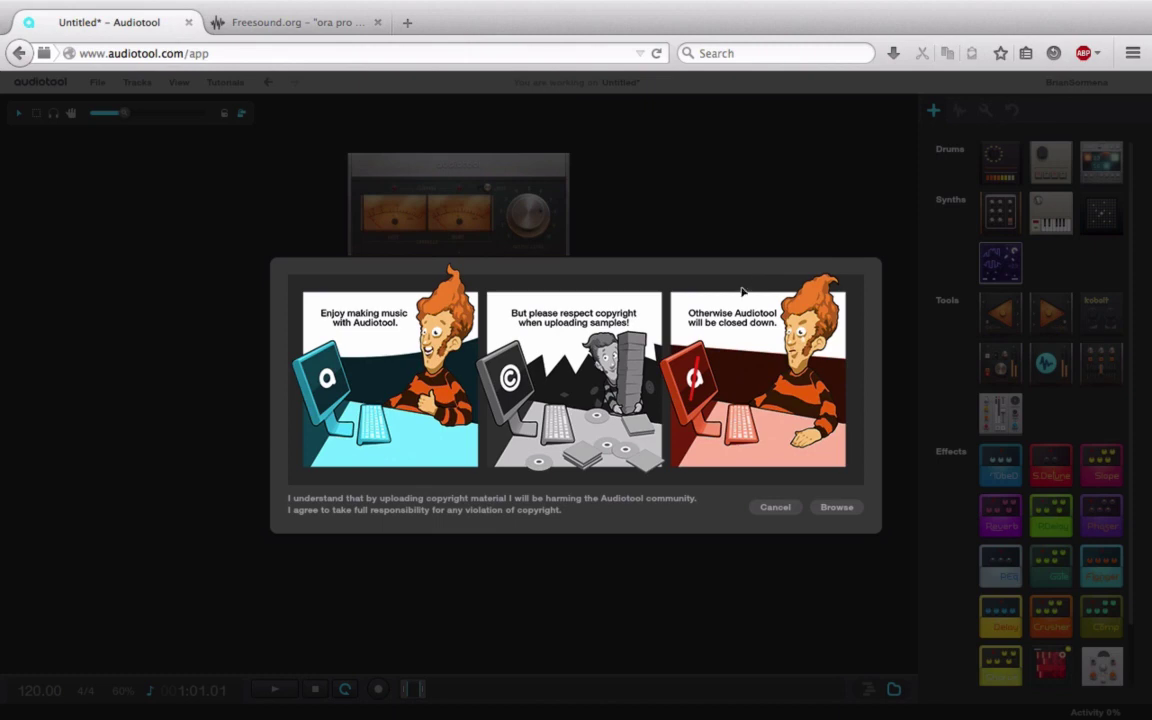
pyautogui.click(836, 508)
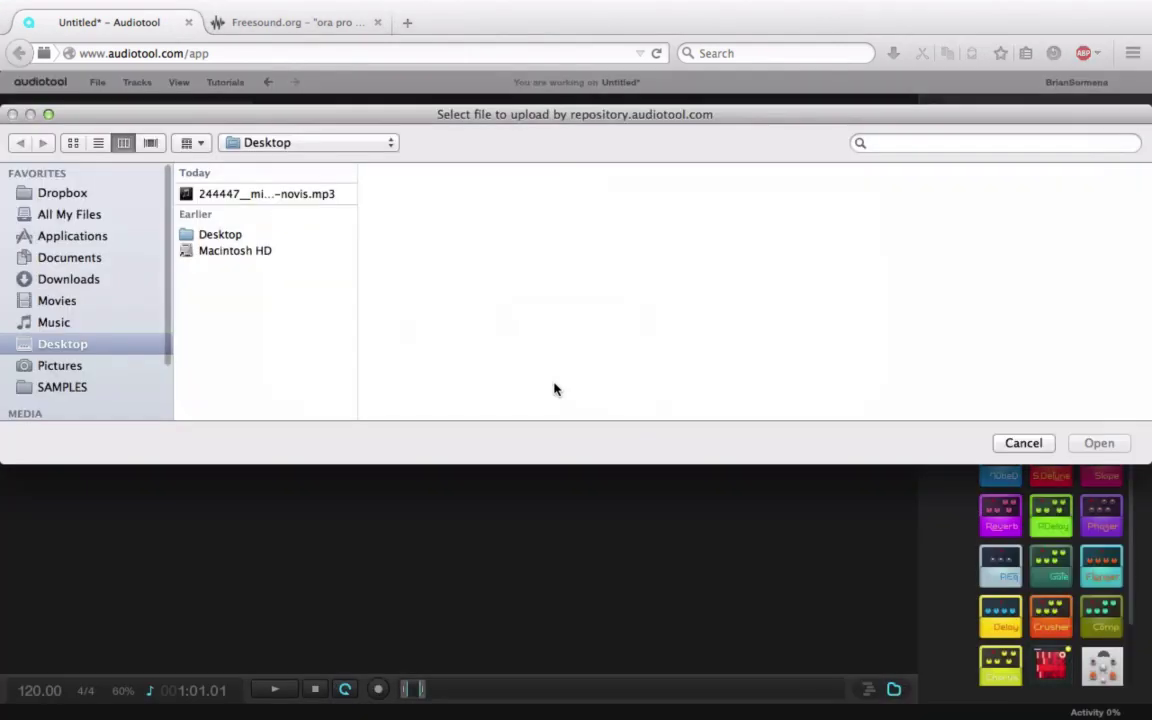
pyautogui.click(290, 194)
pyautogui.click(1097, 443)
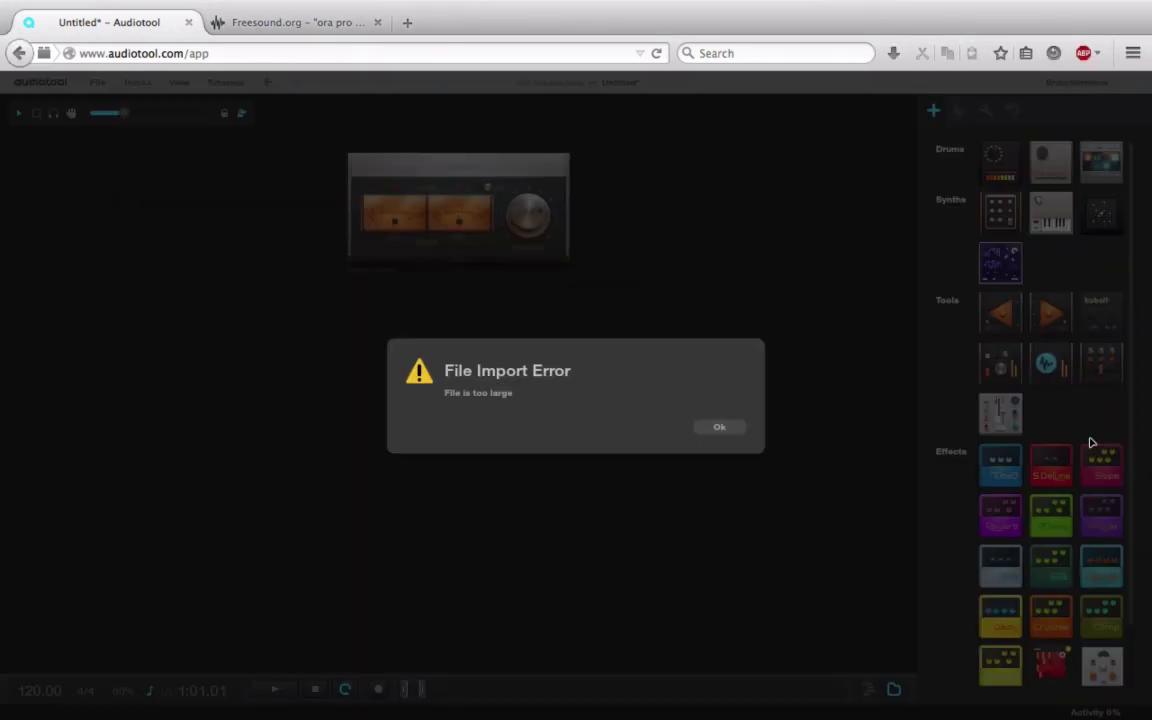
pyautogui.click(724, 429)
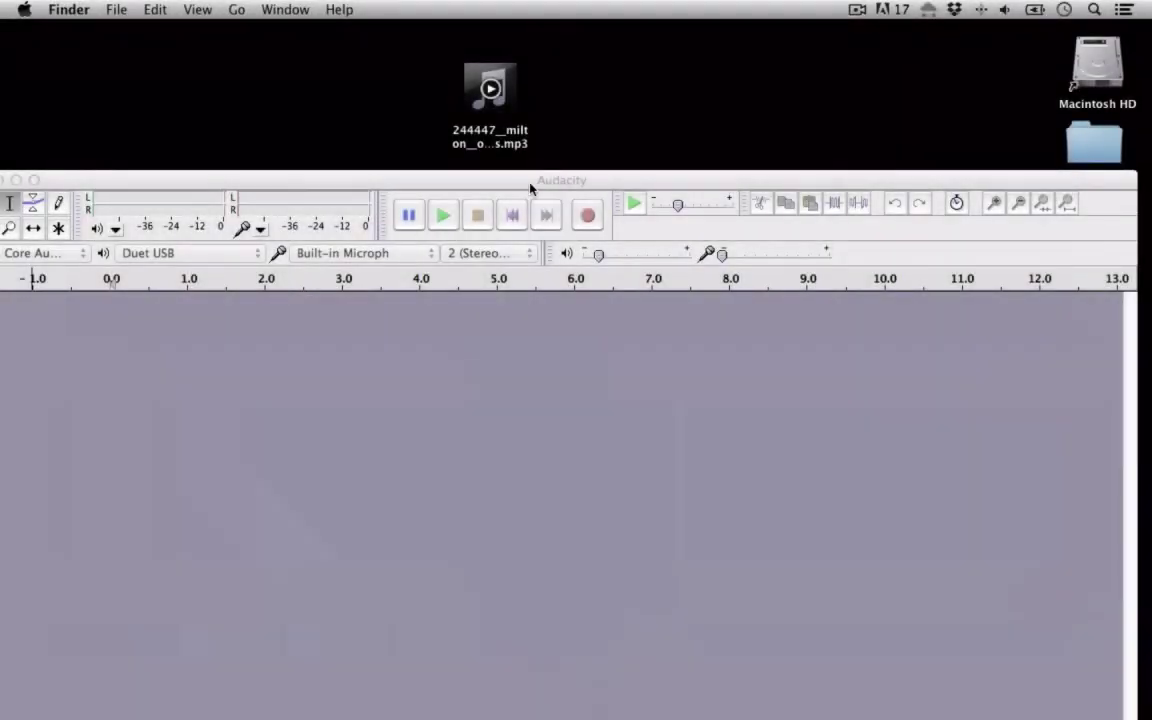
# - Load the desktop ora-pro-novis mp3 into Audacity and play its opening
pyautogui.click(531, 185)
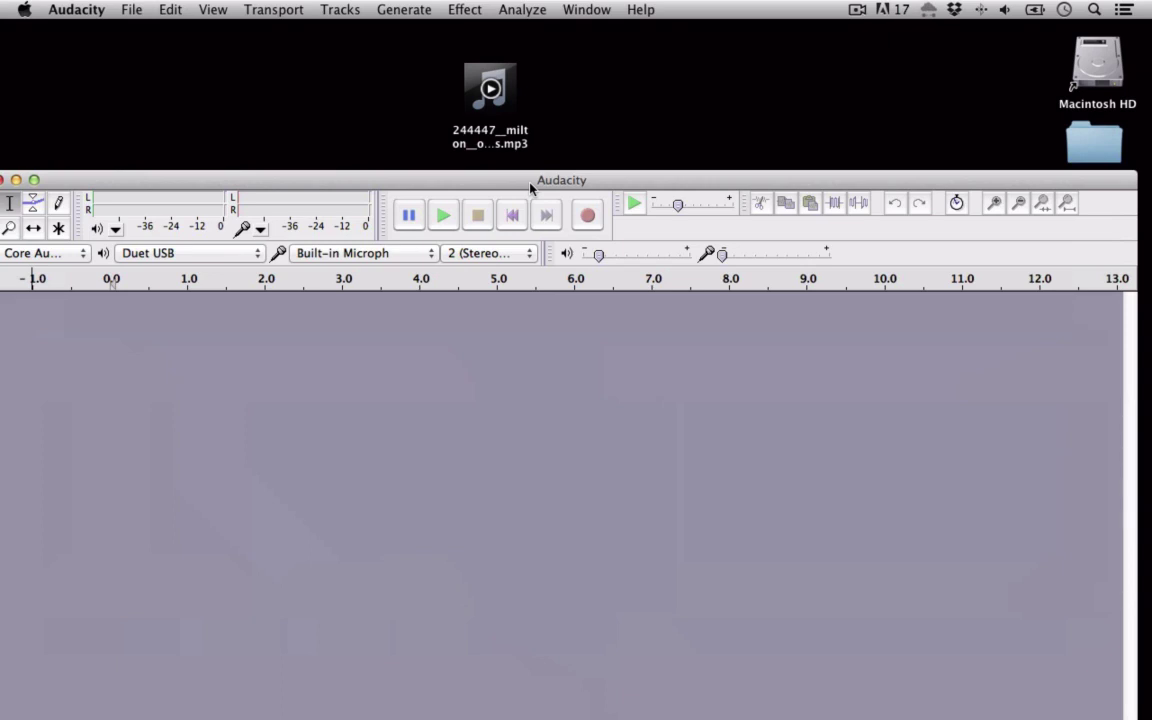
pyautogui.moveTo(490, 95); pyautogui.dragTo(650, 345)
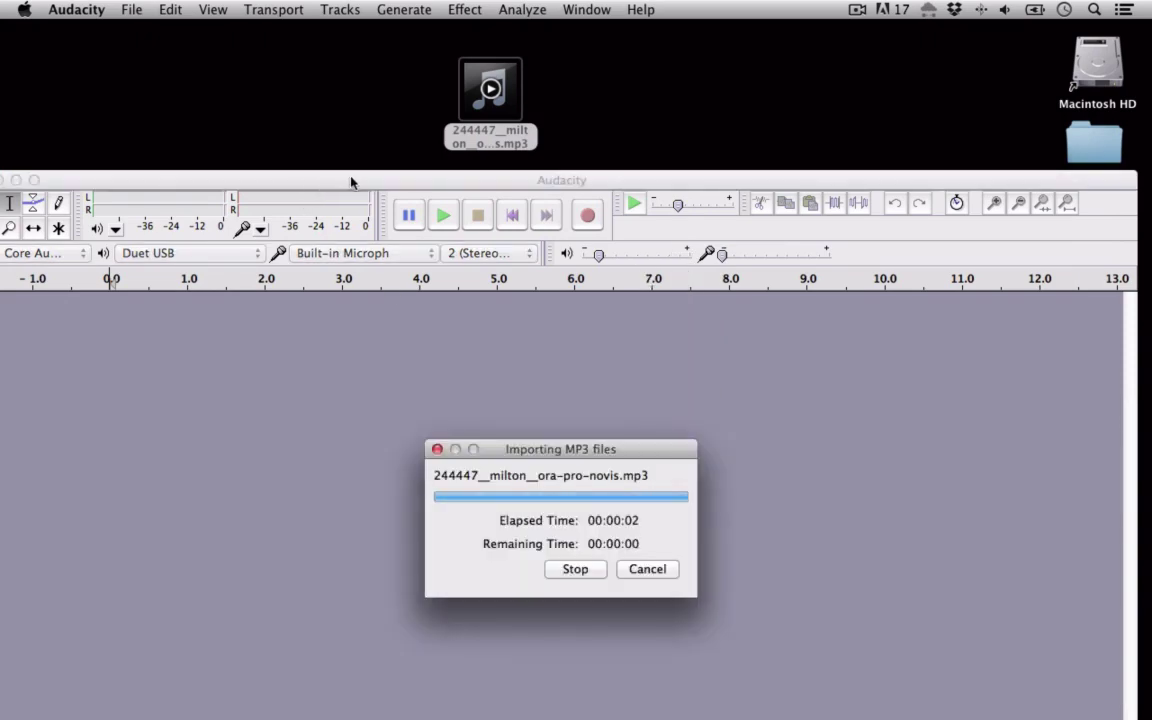
pyautogui.moveTo(350, 182); pyautogui.dragTo(361, 31)
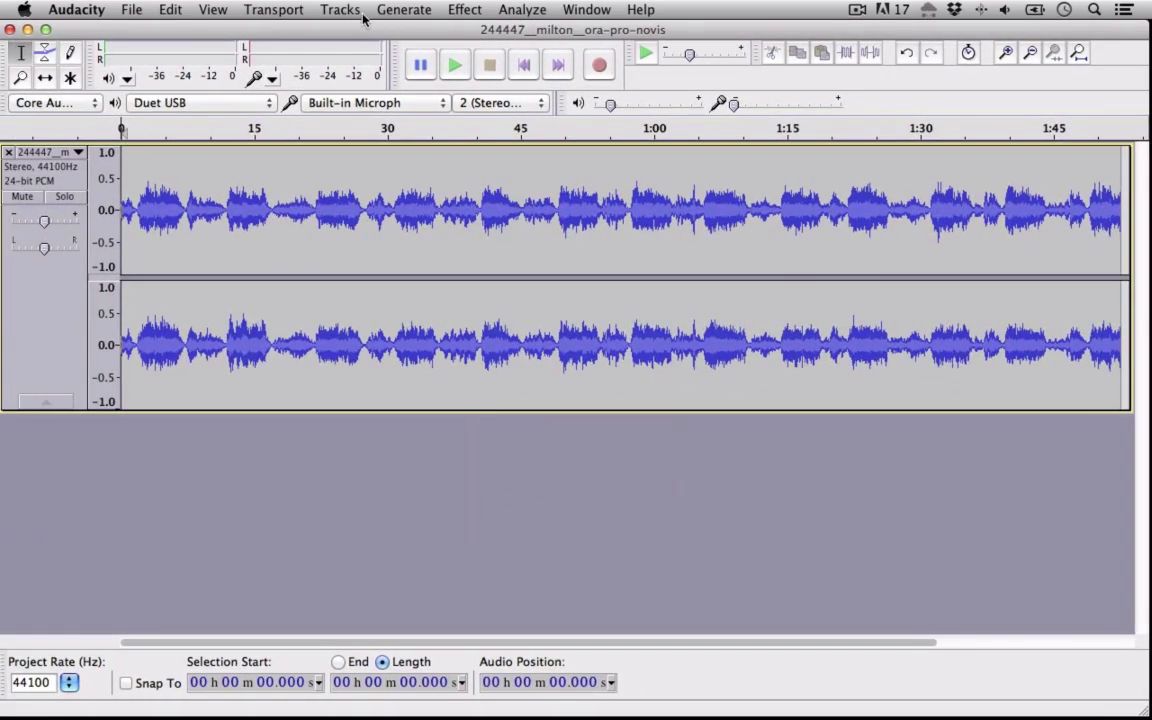
pyautogui.click(455, 66)
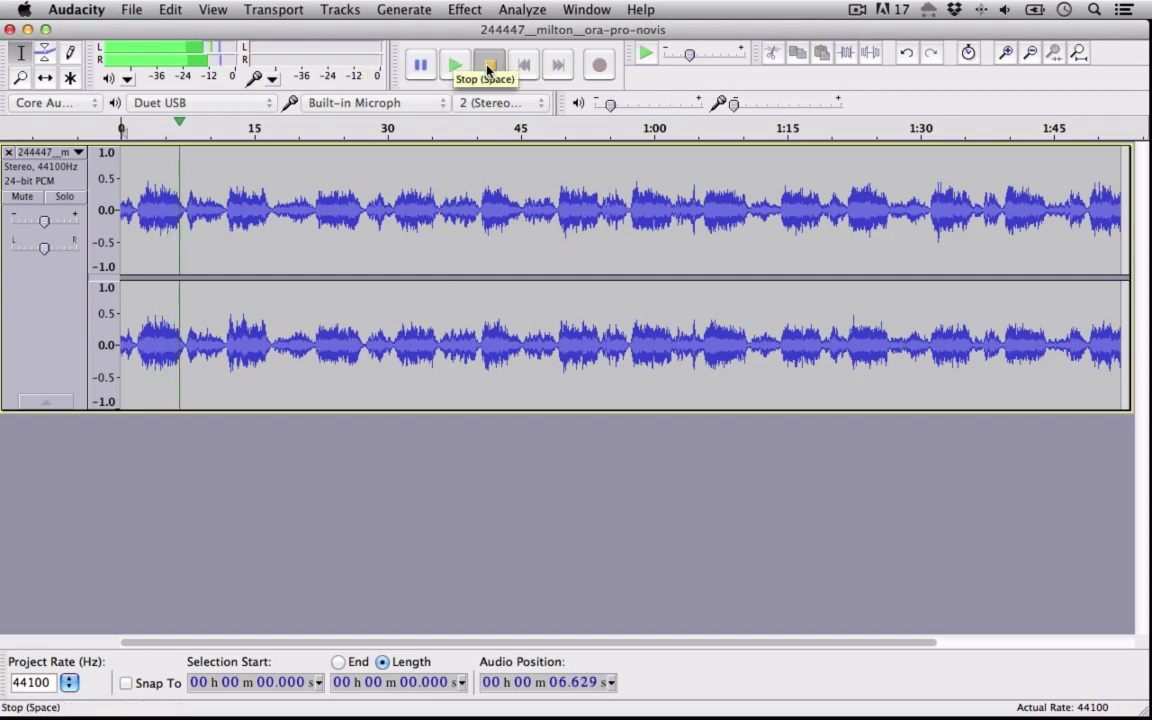
pyautogui.click(489, 66)
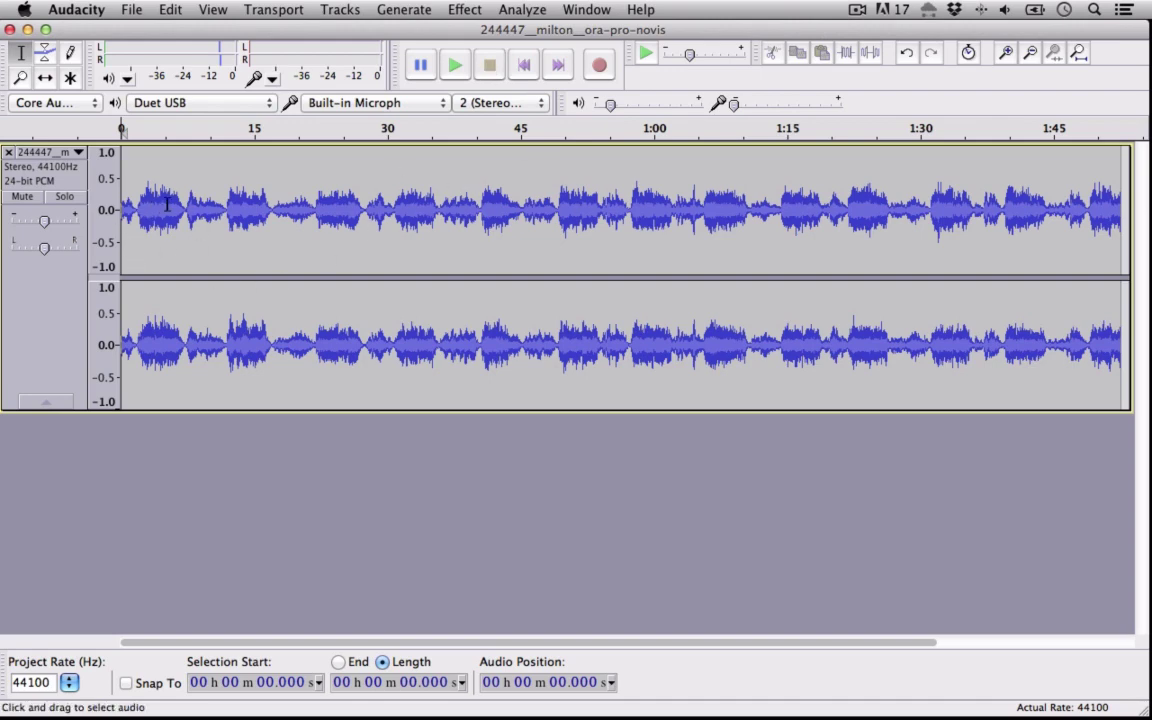
# - Scan the waveform at several points and play from 6.986 s
pyautogui.click(197, 208)
pyautogui.click(254, 200)
pyautogui.click(302, 195)
pyautogui.click(331, 190)
pyautogui.moveTo(338, 197); pyautogui.dragTo(407, 201)
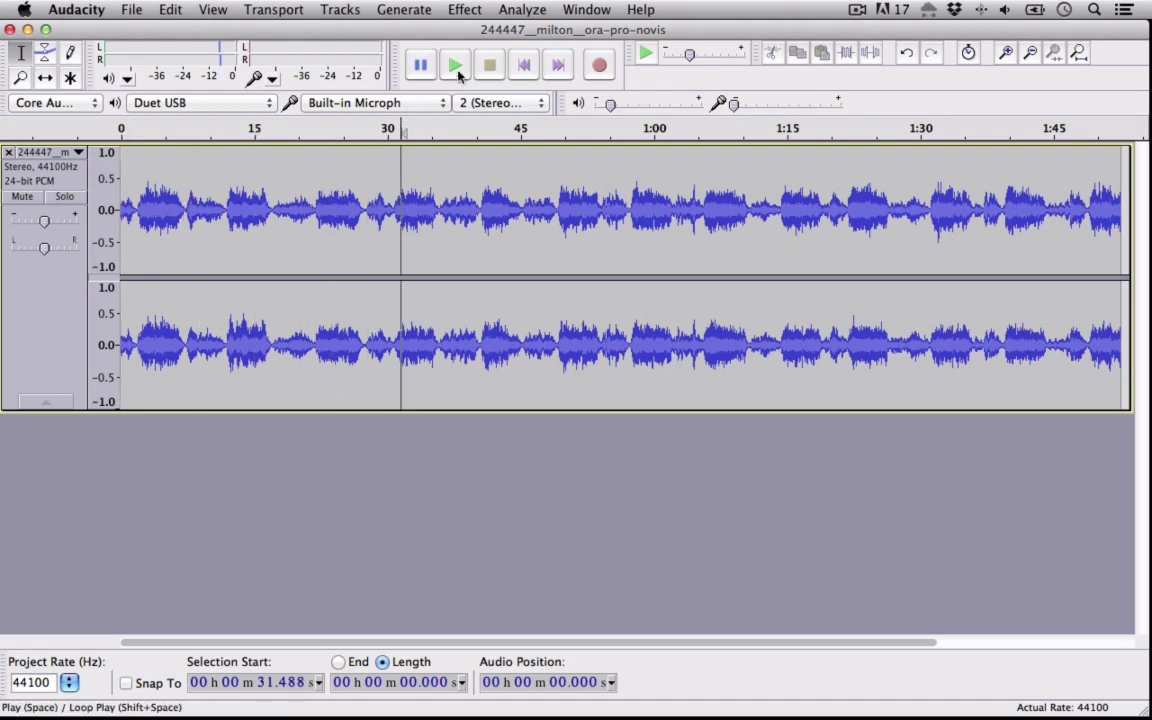
pyautogui.click(189, 212)
pyautogui.click(183, 212)
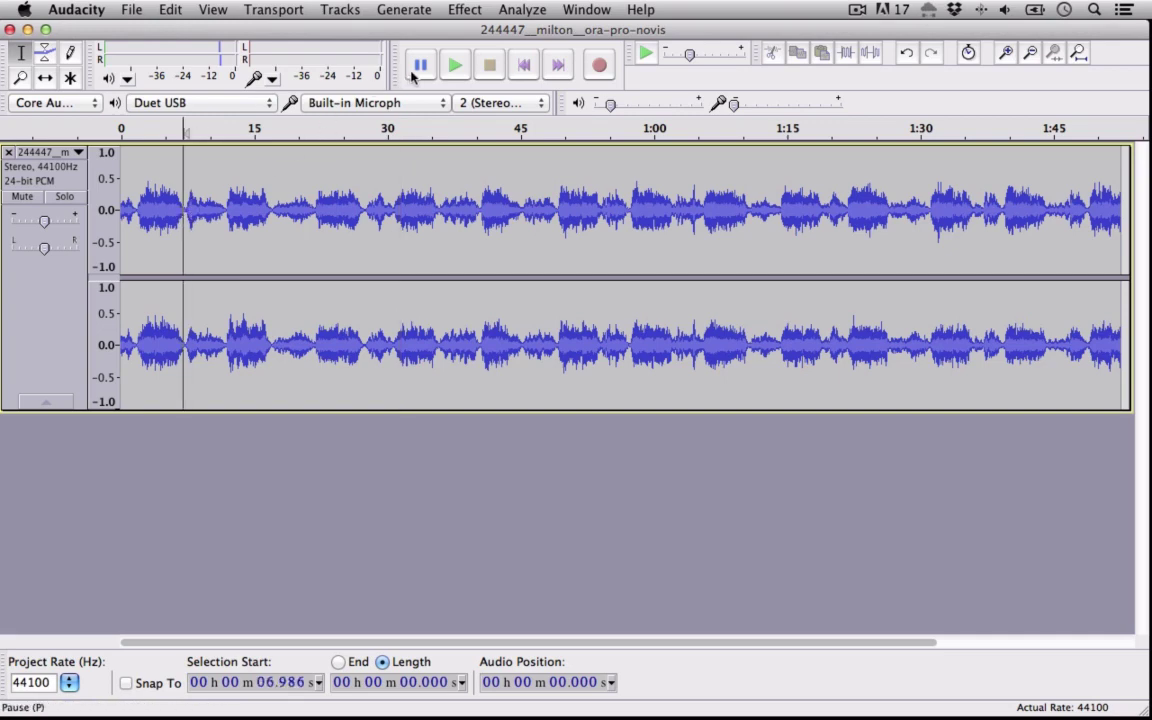
pyautogui.click(455, 66)
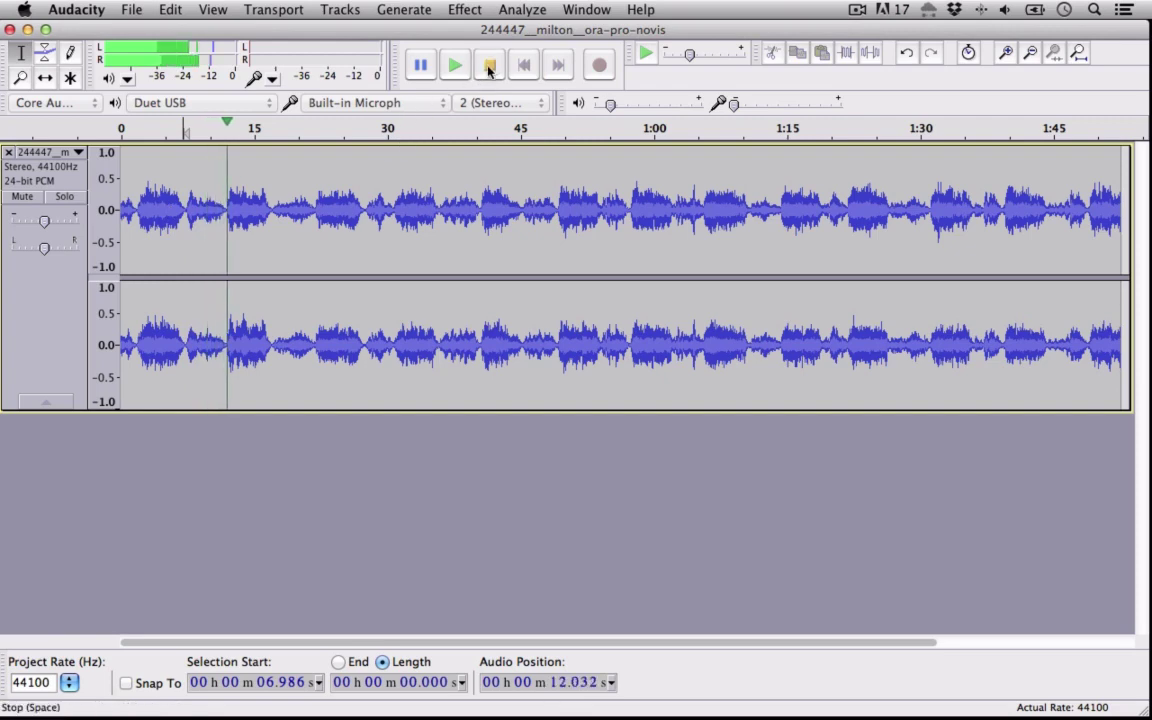
pyautogui.click(486, 70)
# - Select the roughly 4.5-second phrase starting at 7.391 s and play it
pyautogui.click(186, 204)
pyautogui.moveTo(185, 204); pyautogui.dragTo(225, 228)
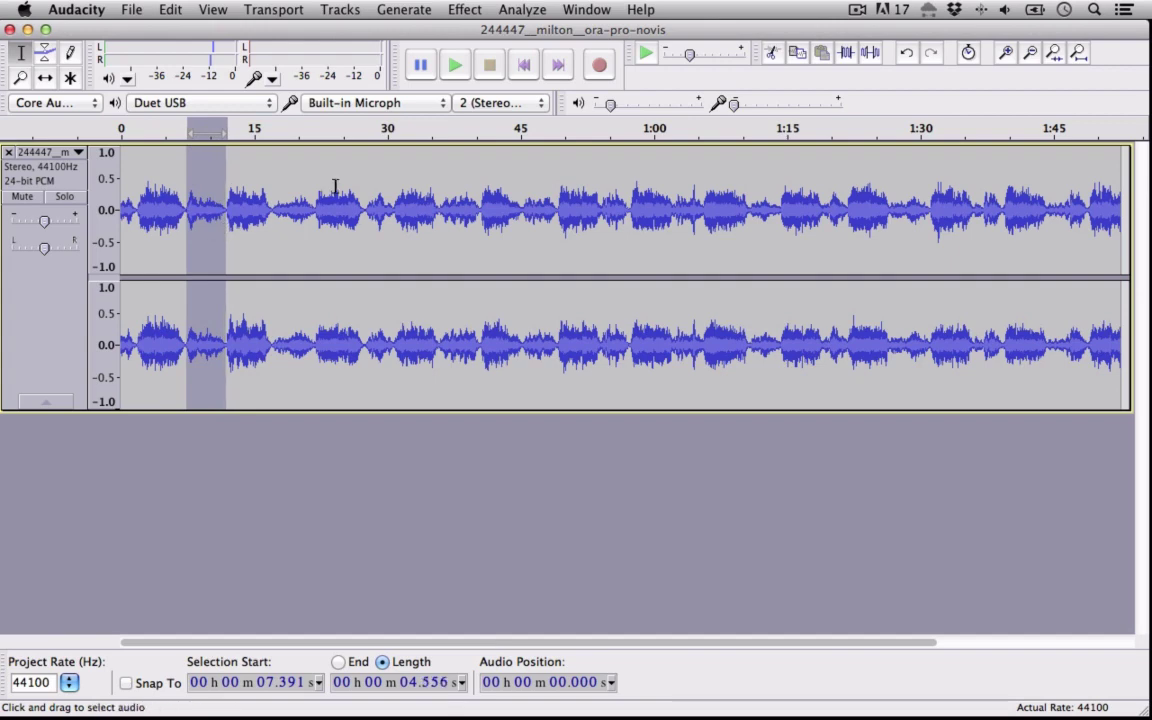
pyautogui.click(453, 66)
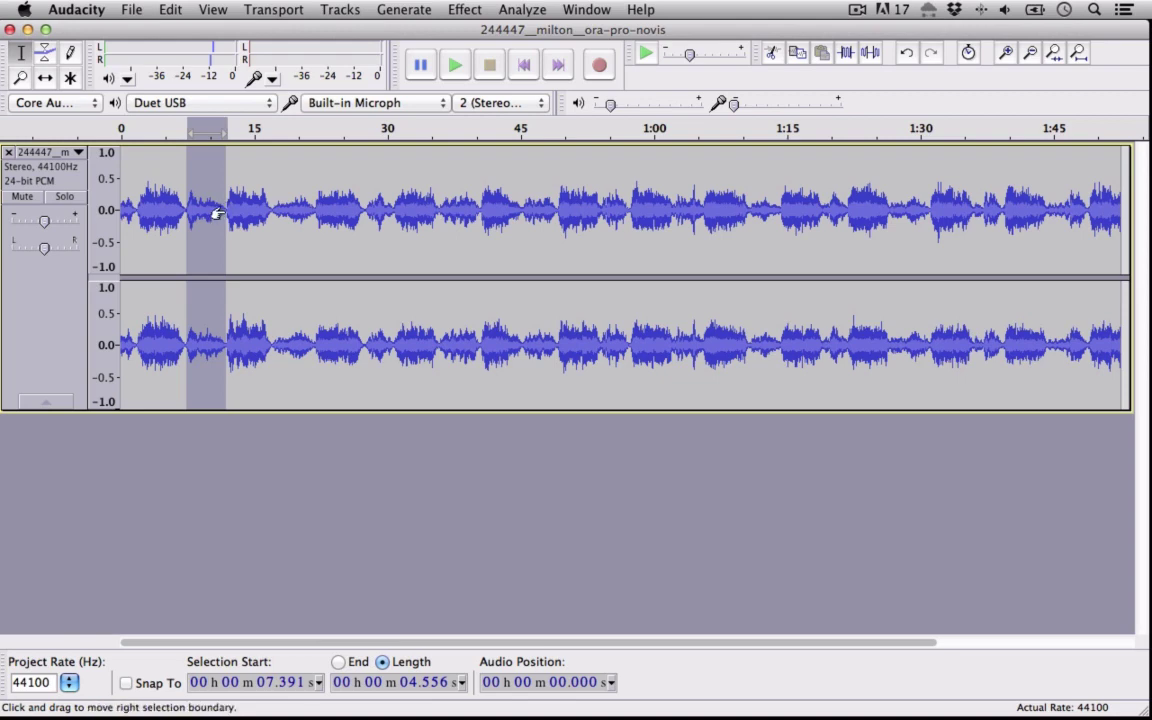
# - Split the clip at the selection edges and delete the first clip up to 7.391 s
pyautogui.click(170, 10)
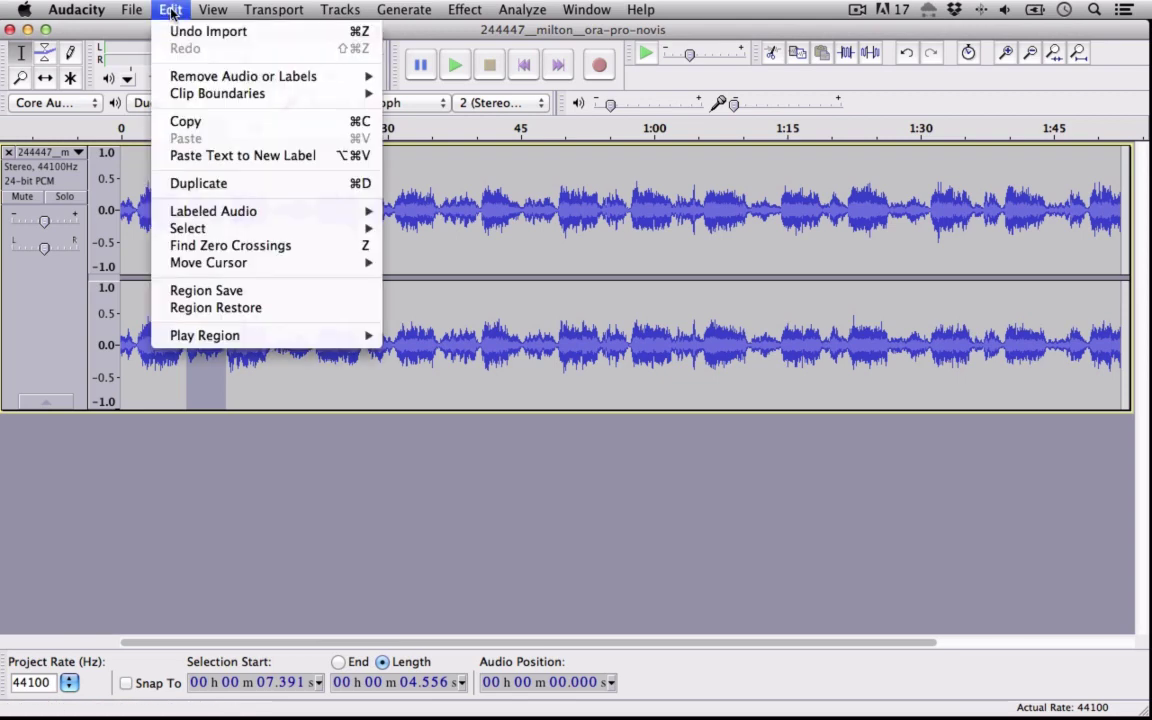
pyautogui.moveTo(288, 94)
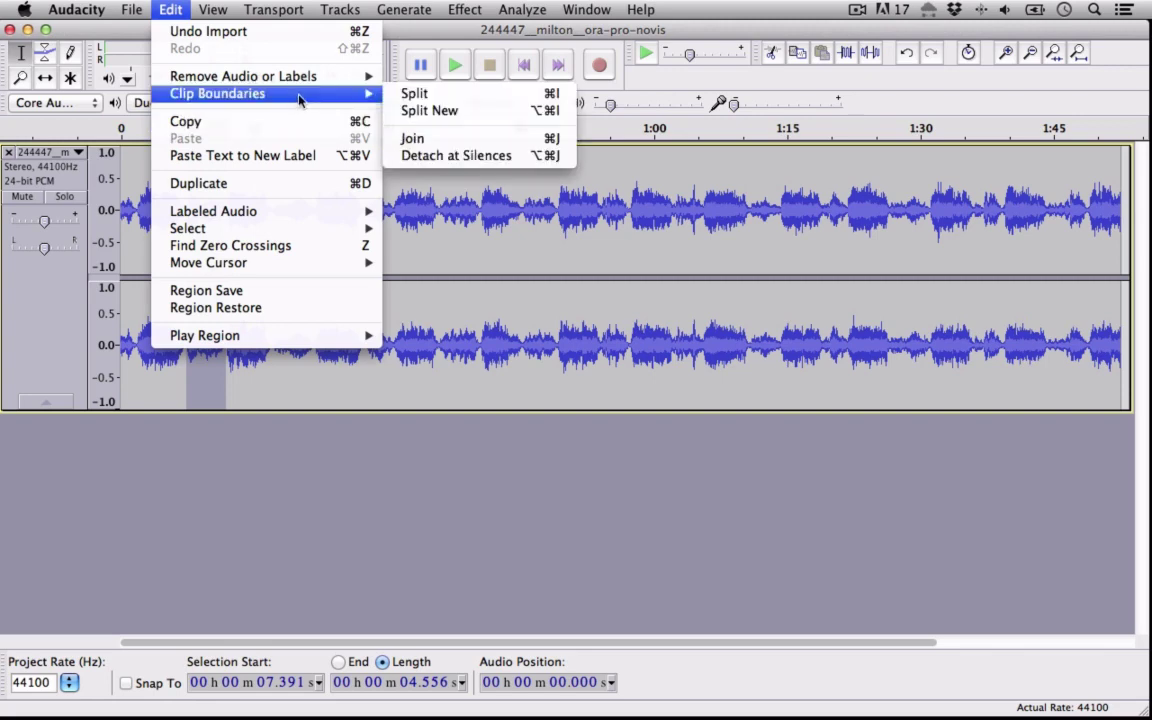
pyautogui.click(445, 94)
pyautogui.doubleClick(163, 185)
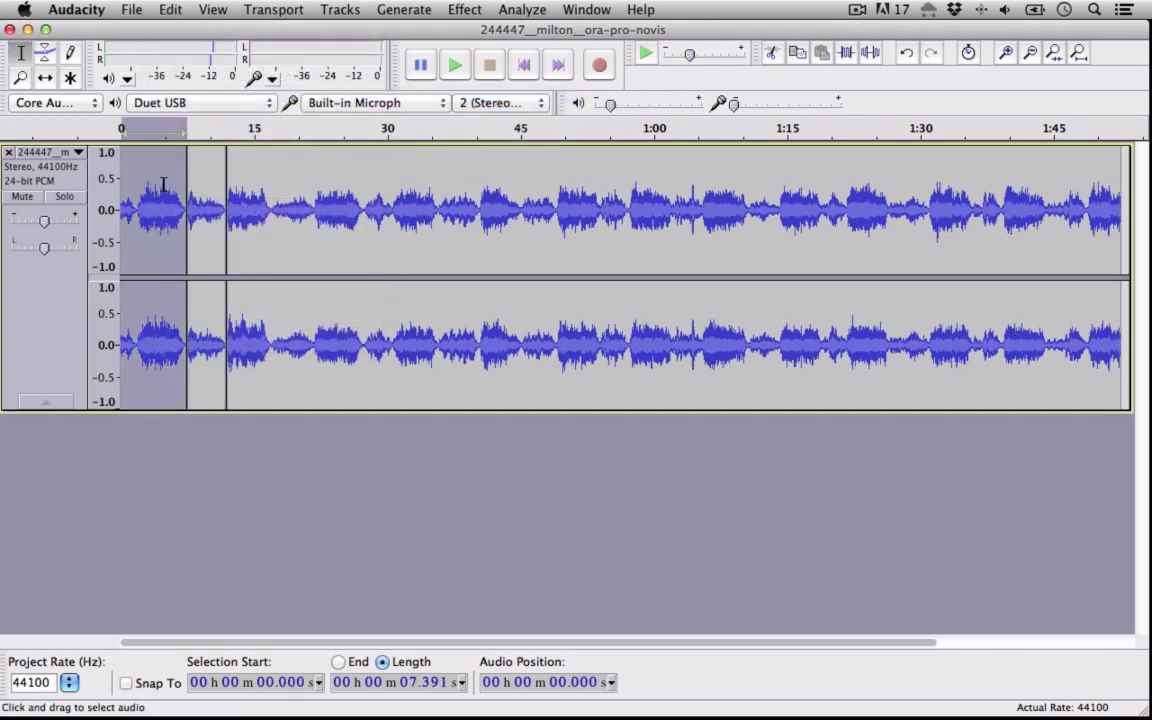
pyautogui.press('Delete')
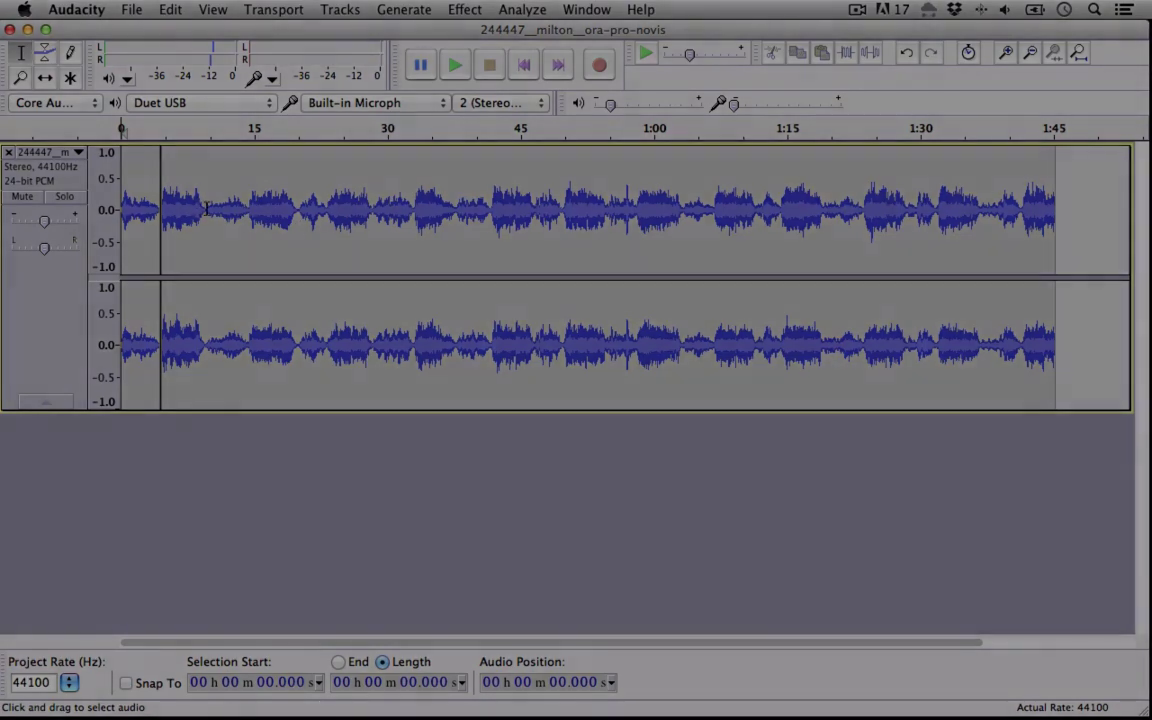
# - Delete the long middle clip and everything after 11.441 s
pyautogui.click(208, 215)
pyautogui.press('space')
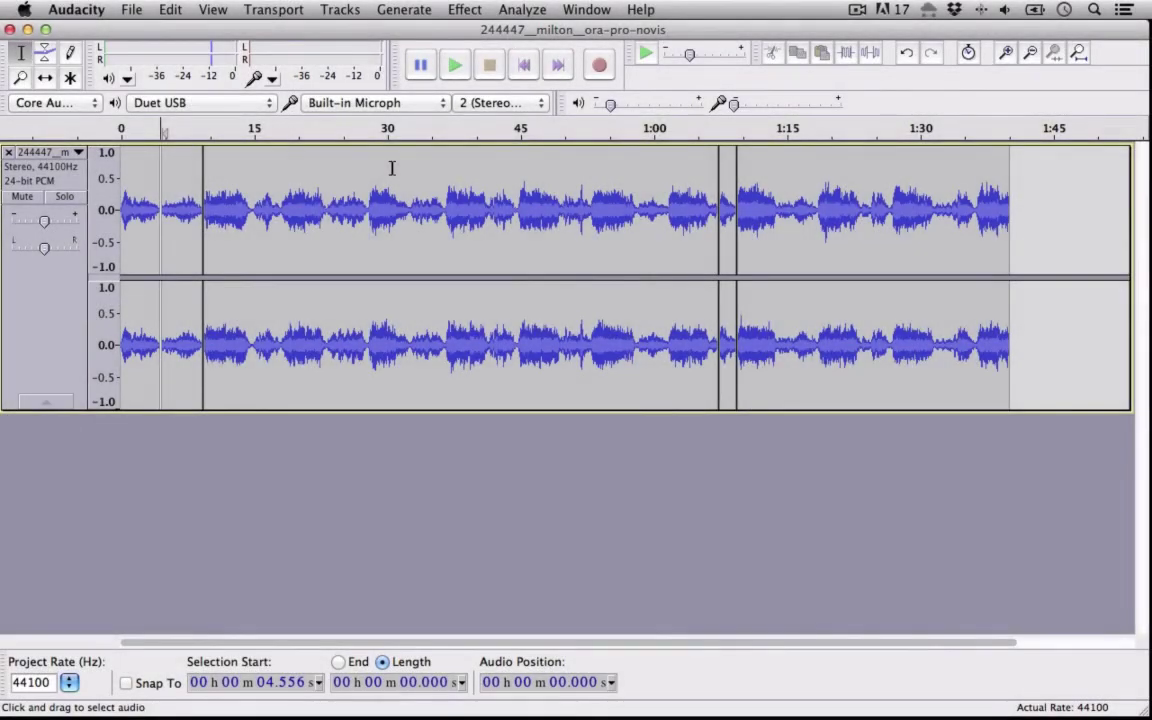
pyautogui.doubleClick(392, 168)
pyautogui.press('Delete')
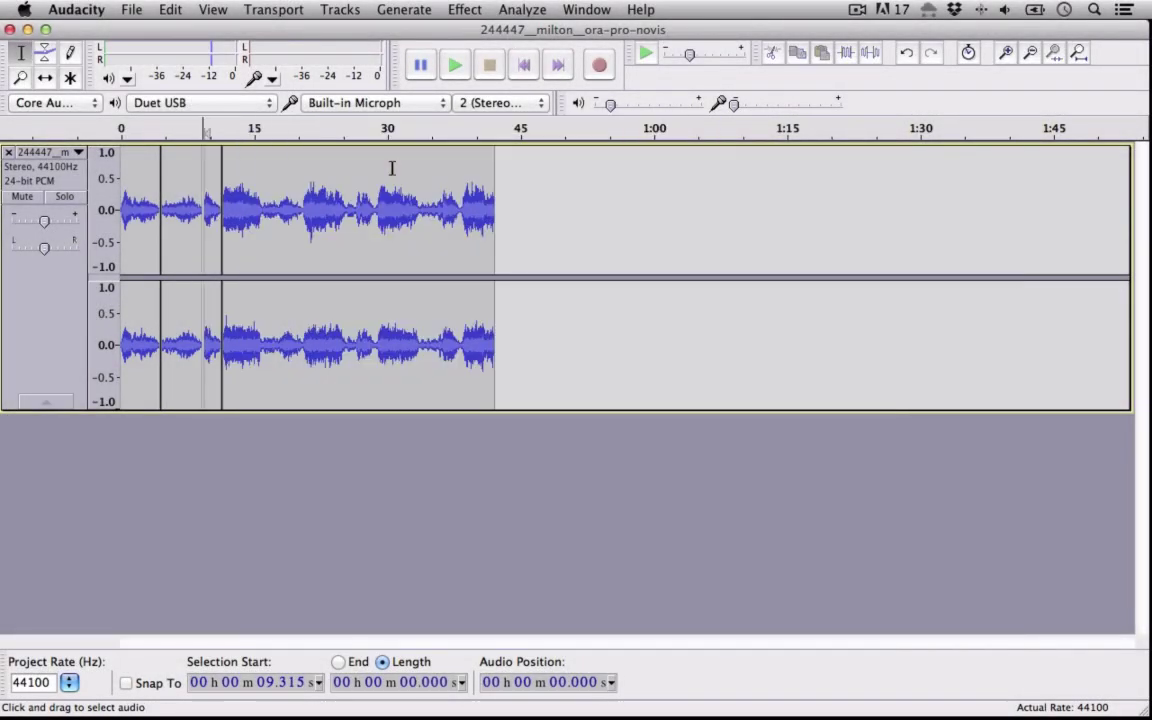
pyautogui.doubleClick(390, 186)
pyautogui.press('Delete')
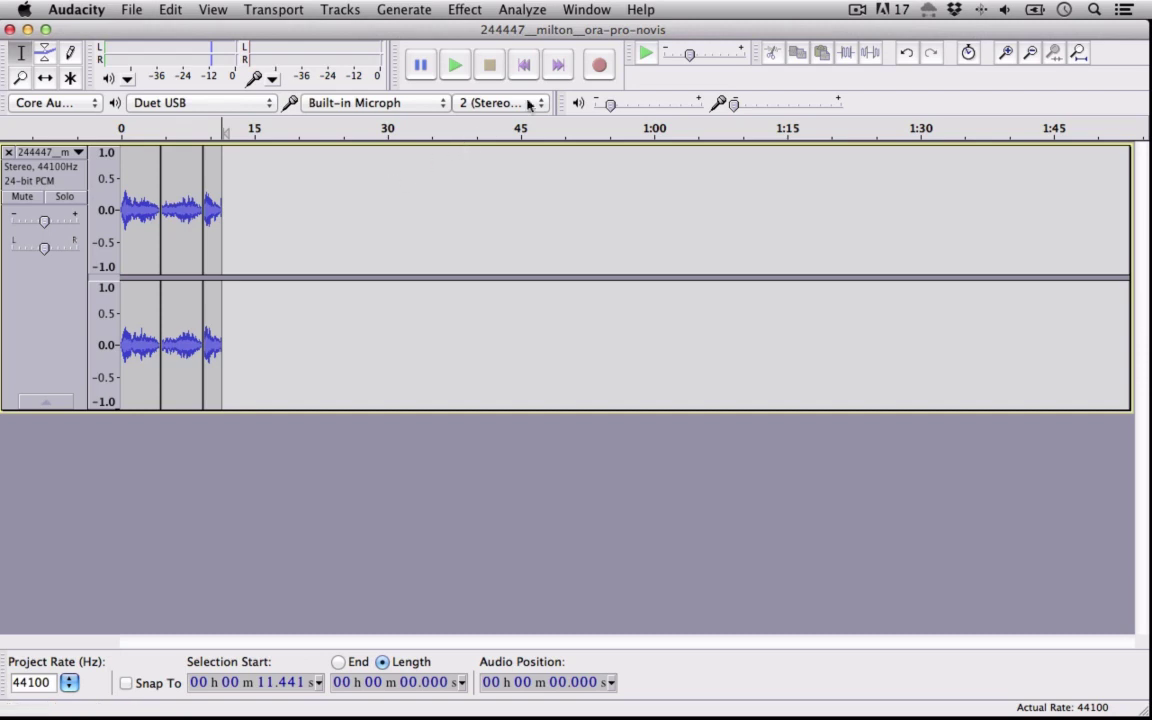
# - Play the trimmed audio from the start and zoom in twice on the short clips
pyautogui.click(523, 65)
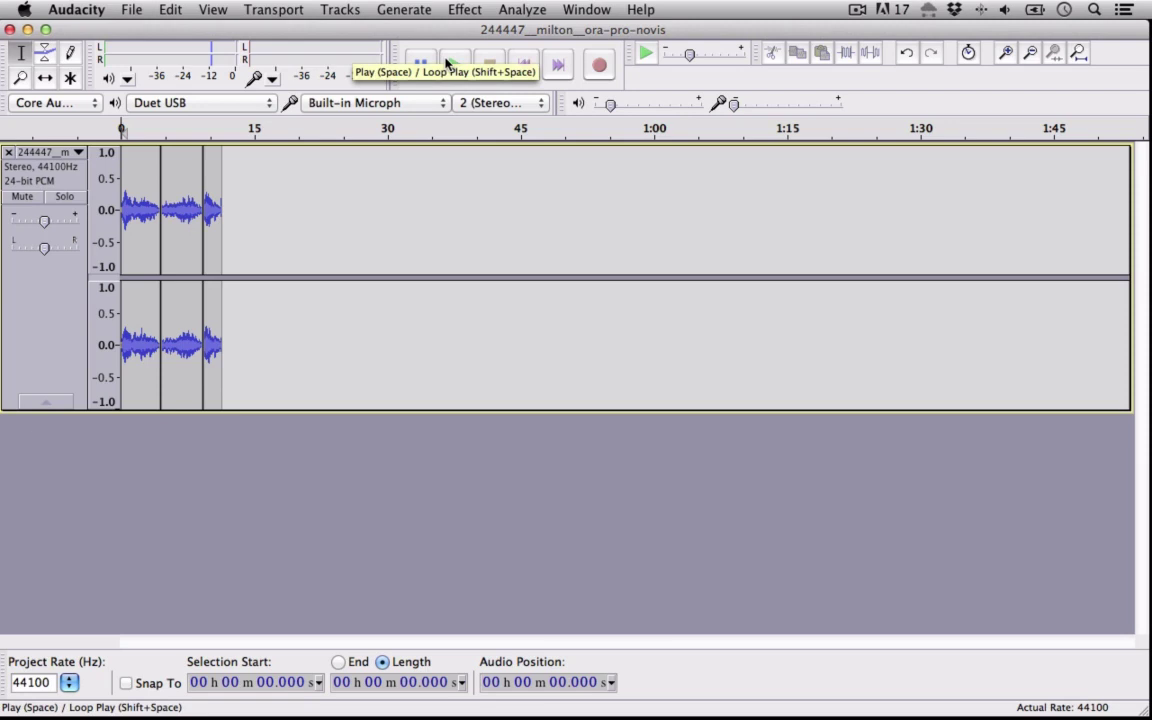
pyautogui.click(452, 65)
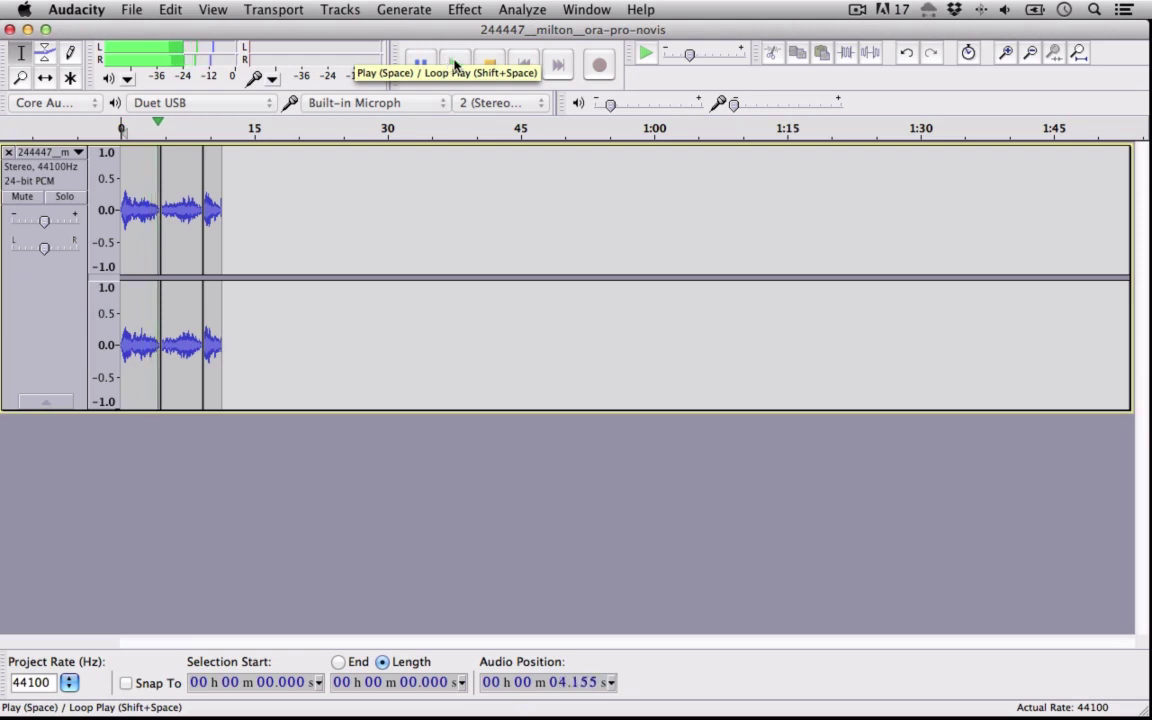
pyautogui.click(1010, 54)
pyautogui.click(1010, 54)
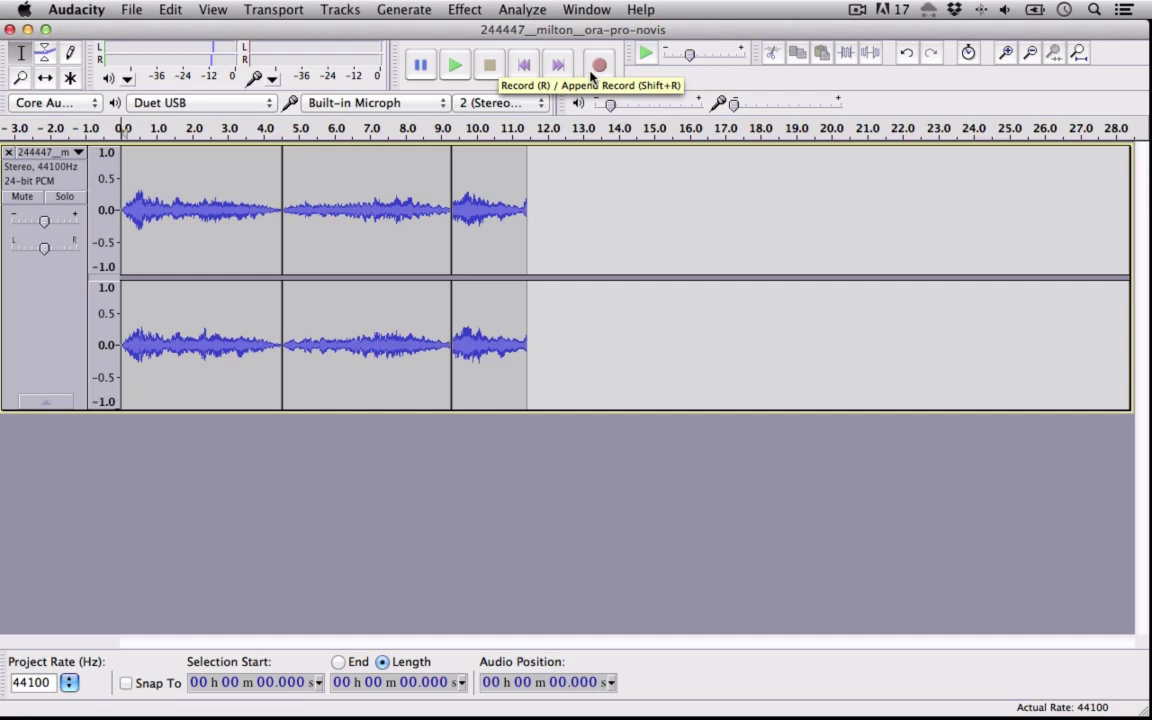
# - Join the first two clips and insert one second of silence at 4.531 s
pyautogui.click(283, 181)
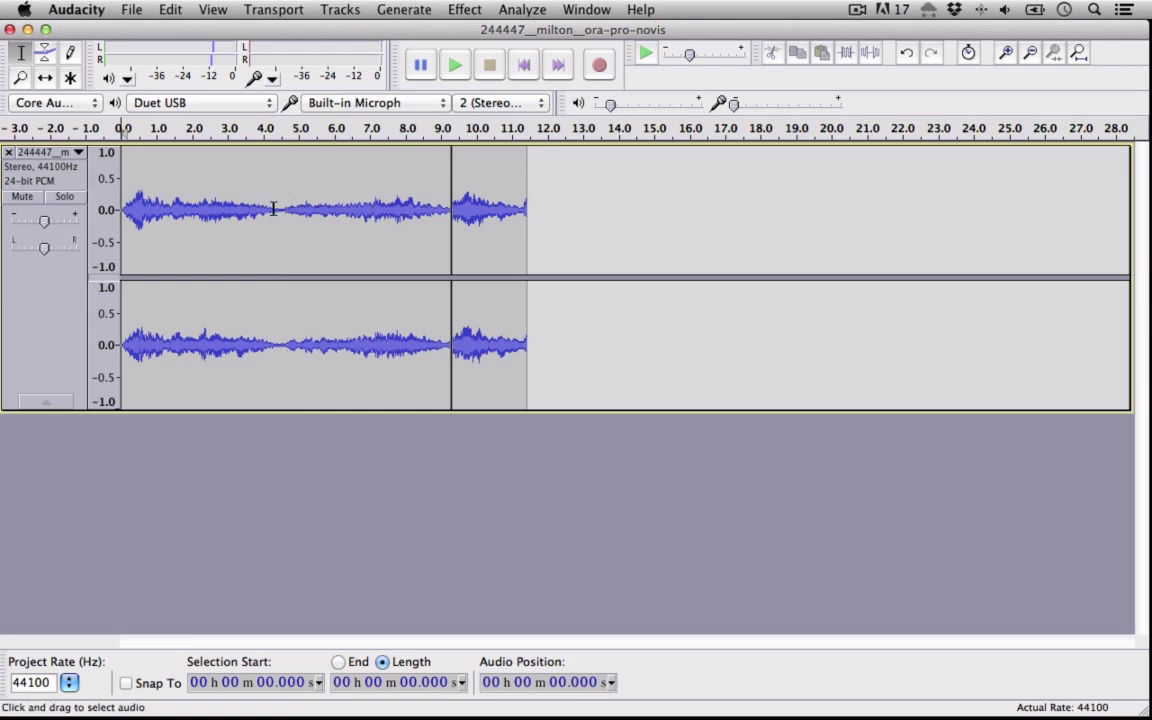
pyautogui.click(281, 206)
pyautogui.click(404, 9)
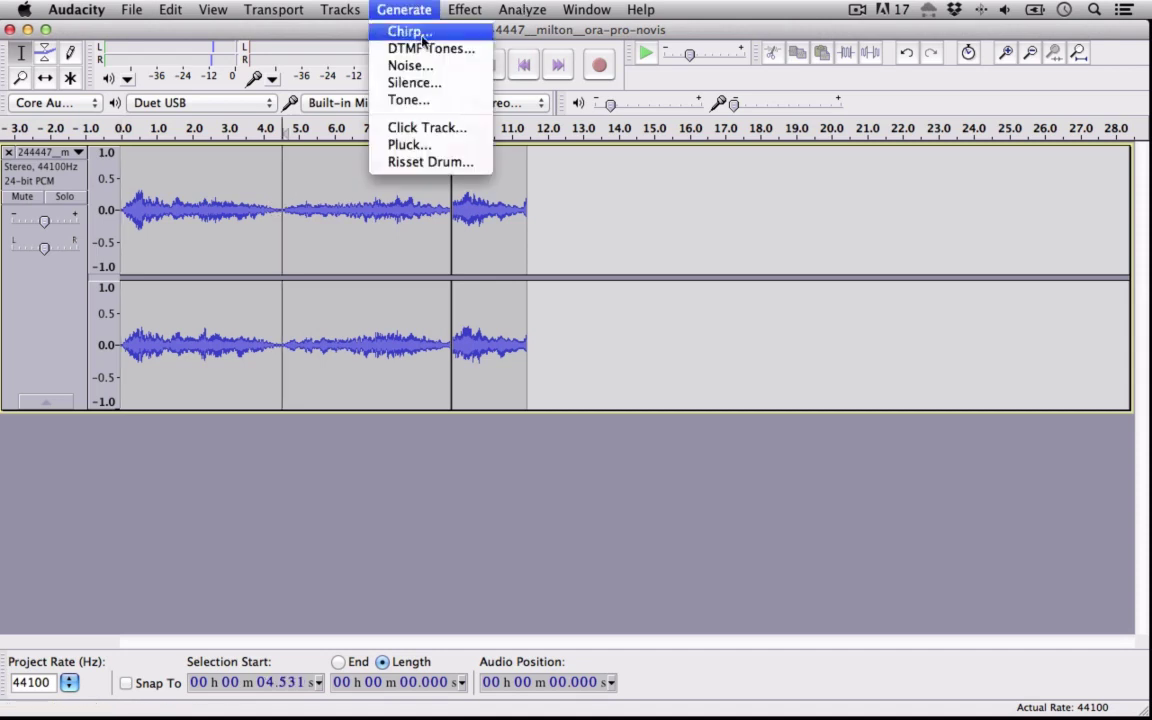
pyautogui.click(448, 83)
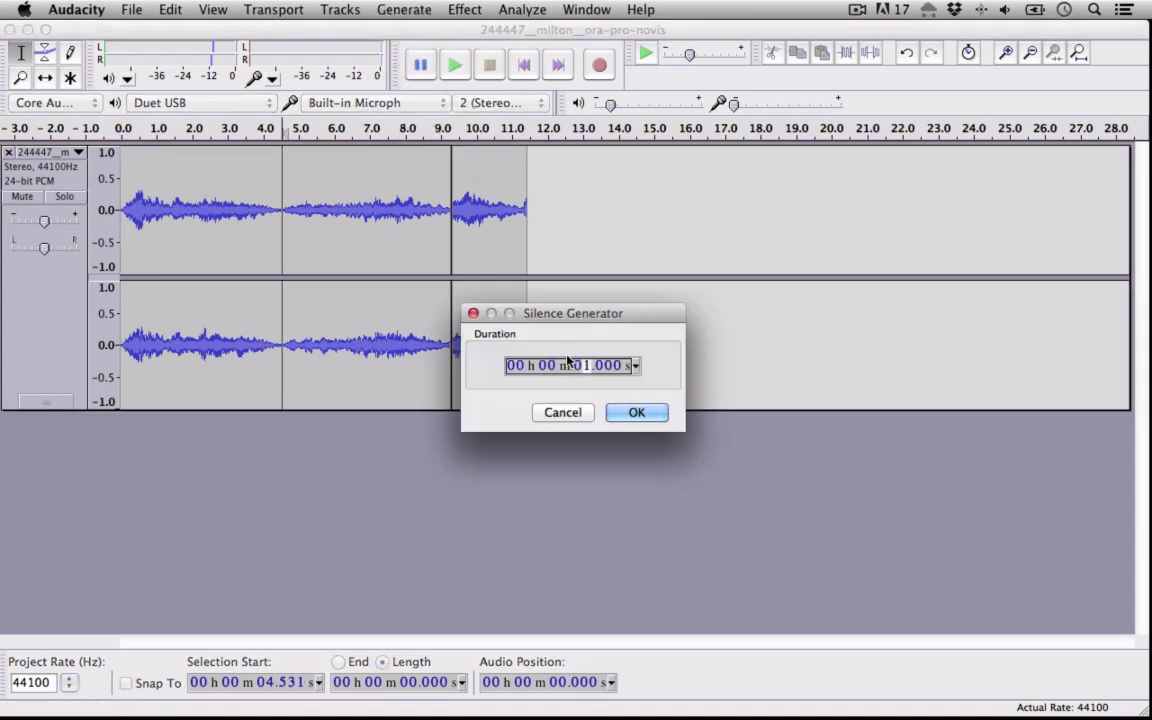
pyautogui.click(636, 413)
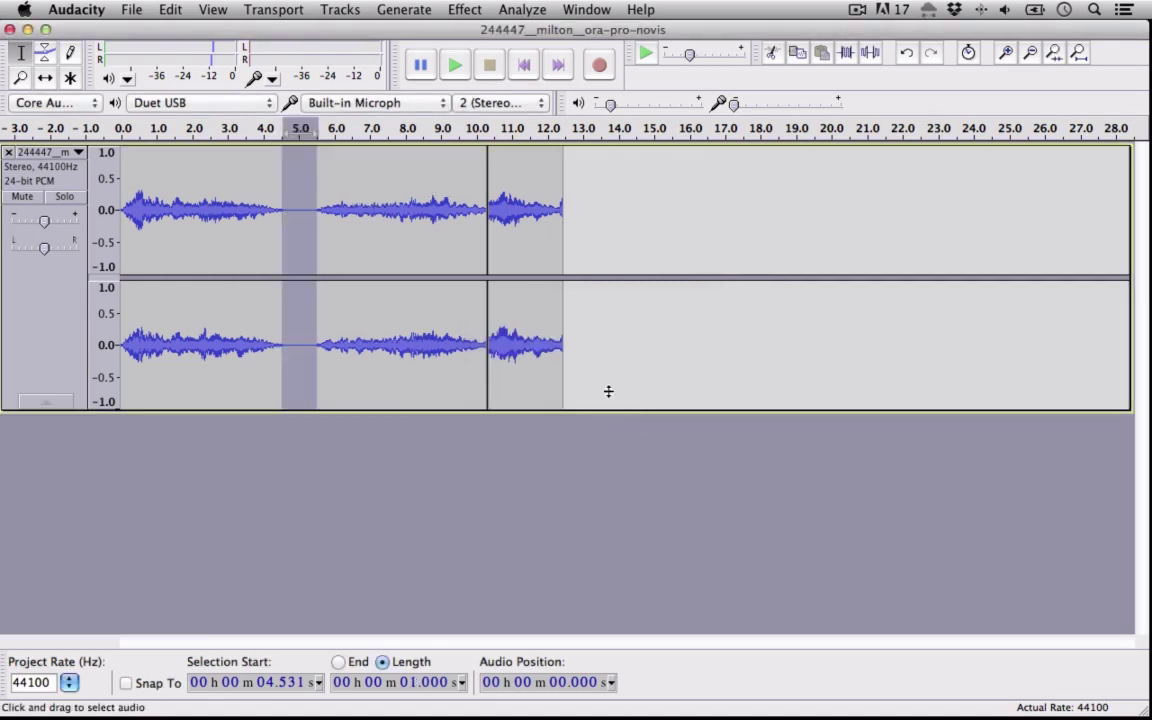
# - Insert one second of silence at 10.251 s
pyautogui.doubleClick(485, 169)
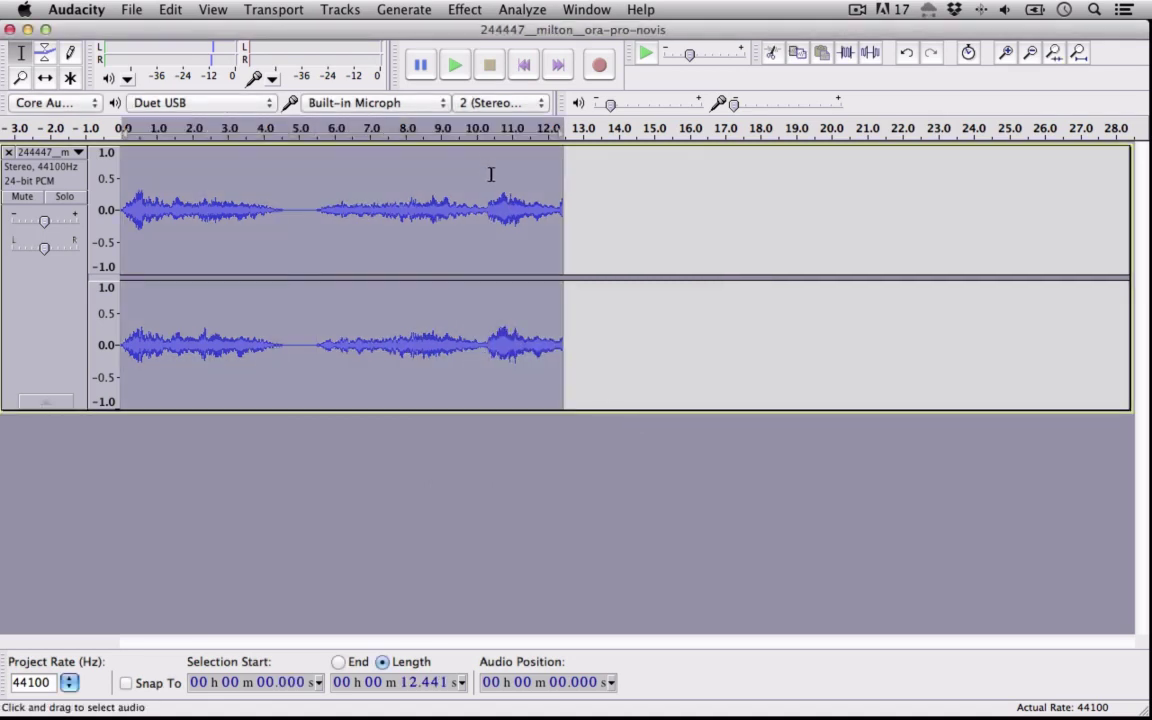
pyautogui.click(489, 179)
pyautogui.click(486, 165)
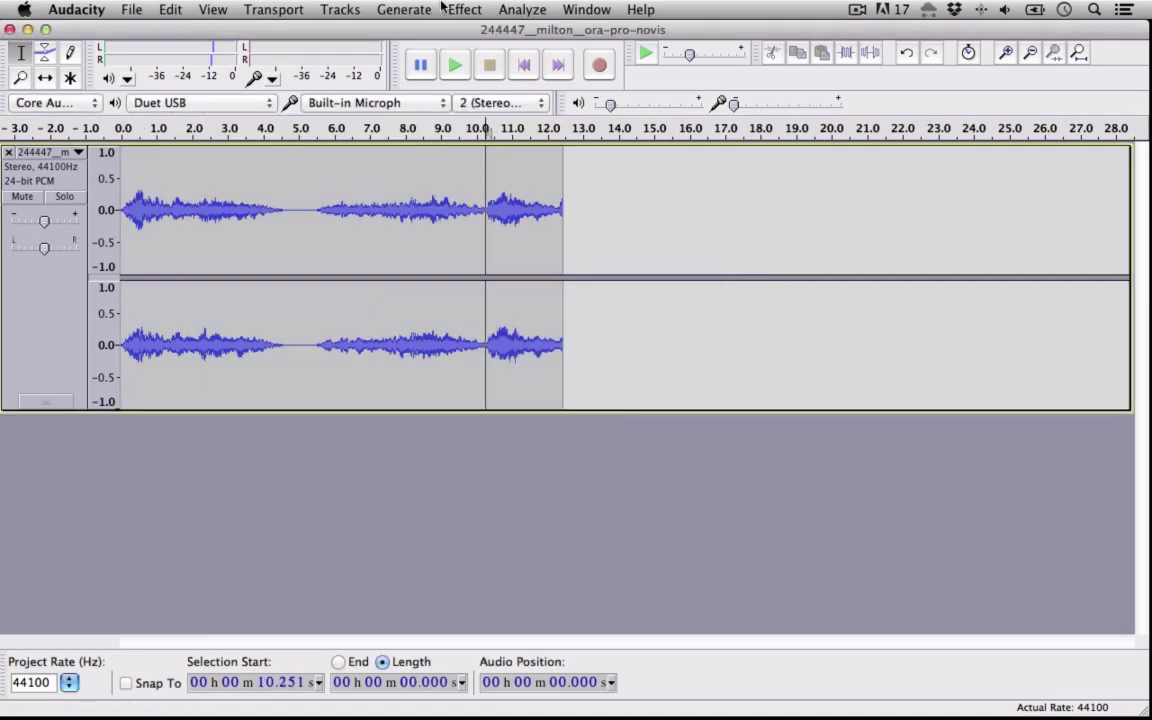
pyautogui.click(456, 66)
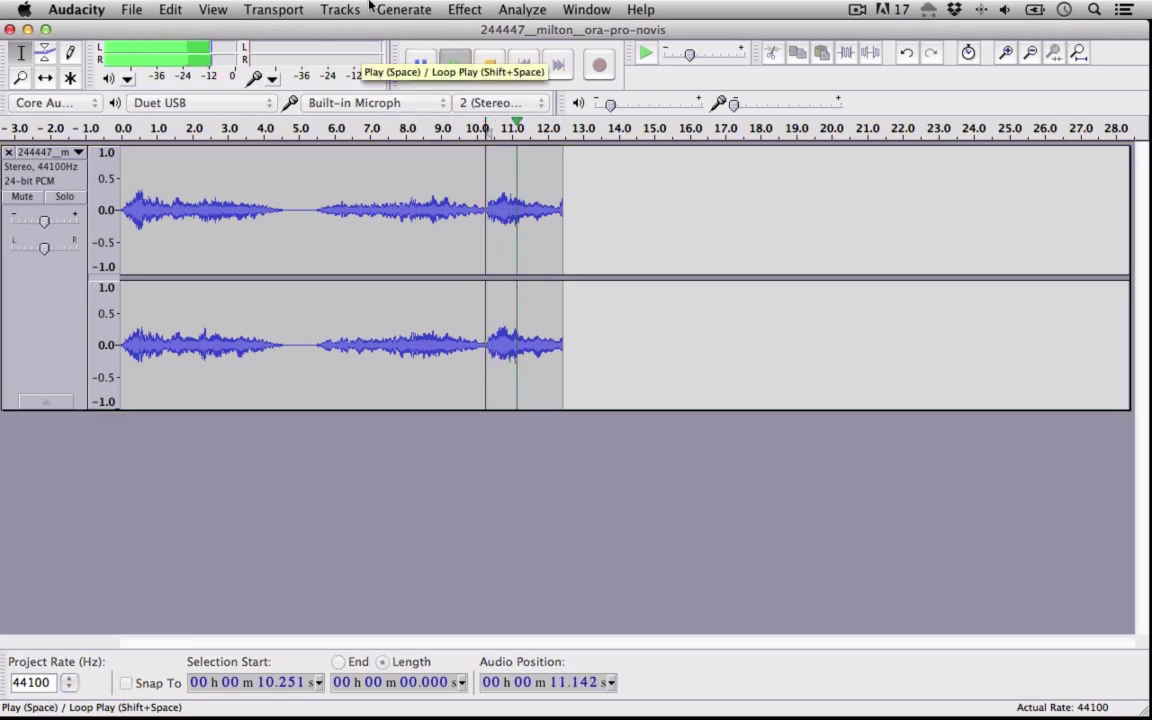
pyautogui.click(420, 9)
pyautogui.click(436, 8)
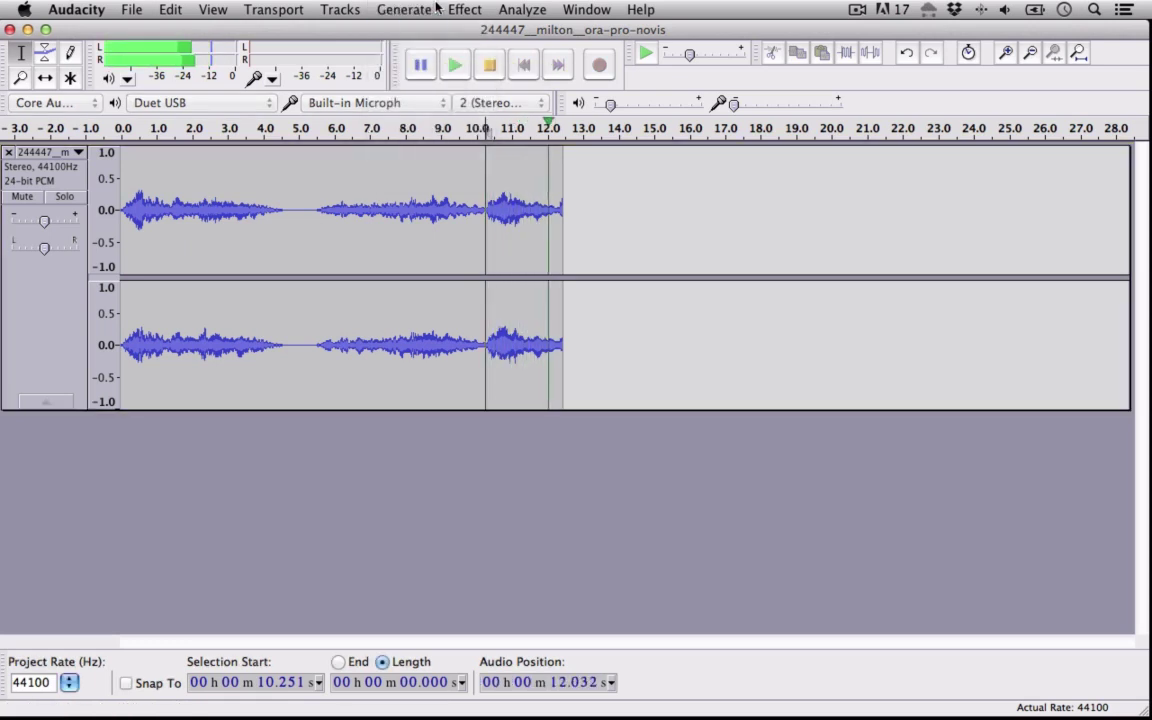
pyautogui.click(433, 9)
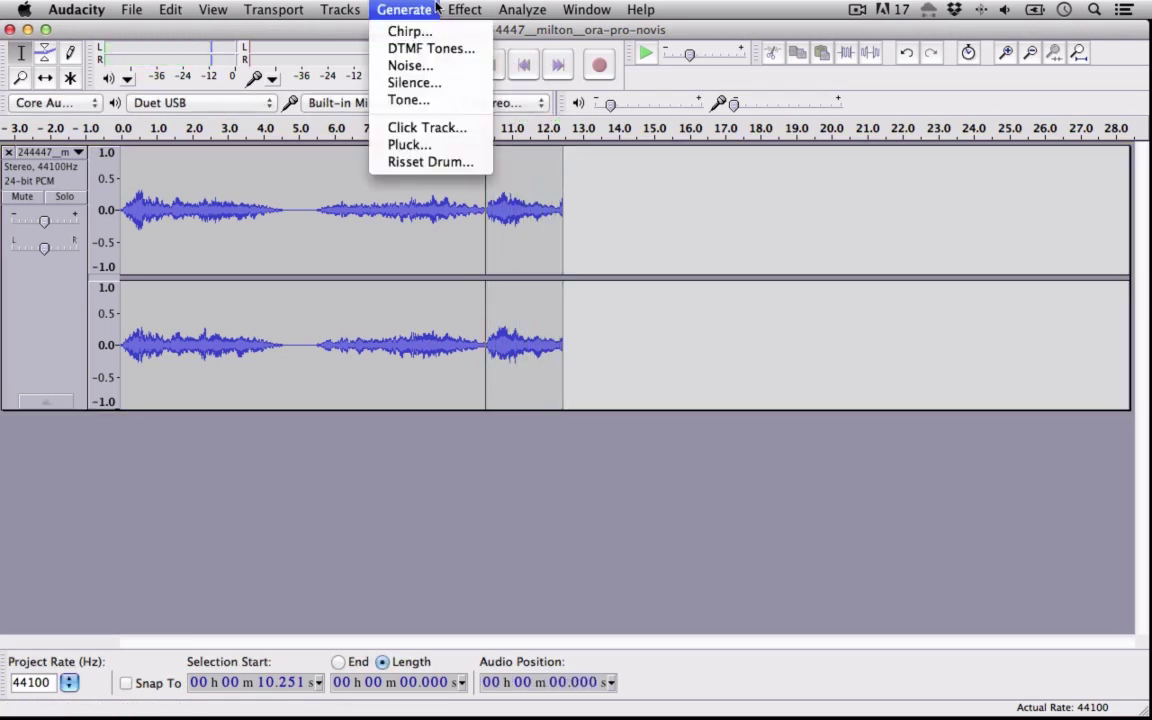
pyautogui.click(460, 84)
pyautogui.click(636, 412)
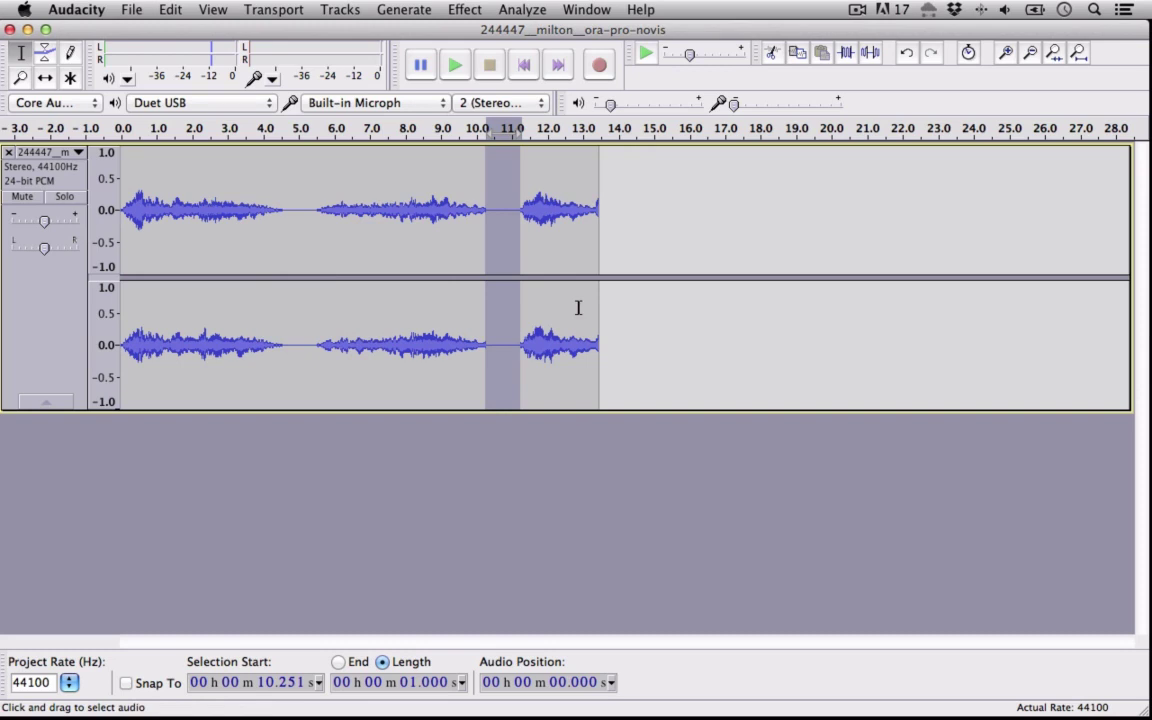
# - Zoom in on the final phrase and delete the sliver from 11.226 to 11.337 s
pyautogui.click(518, 210)
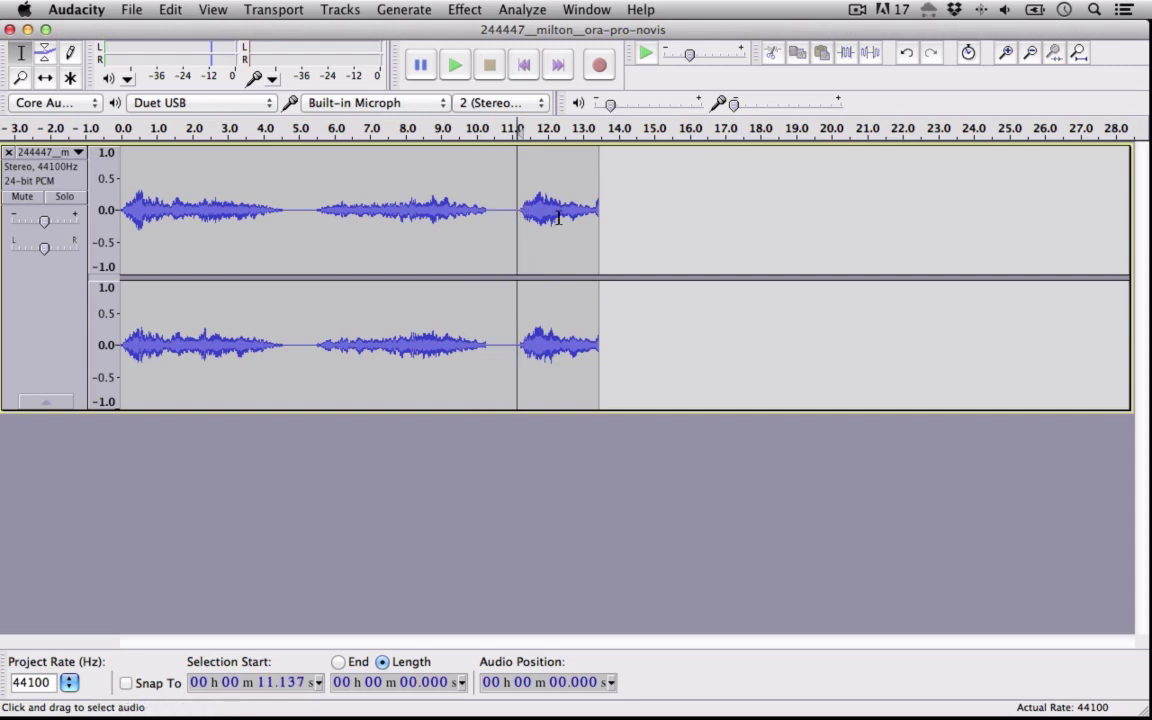
pyautogui.click(454, 66)
pyautogui.click(1006, 52)
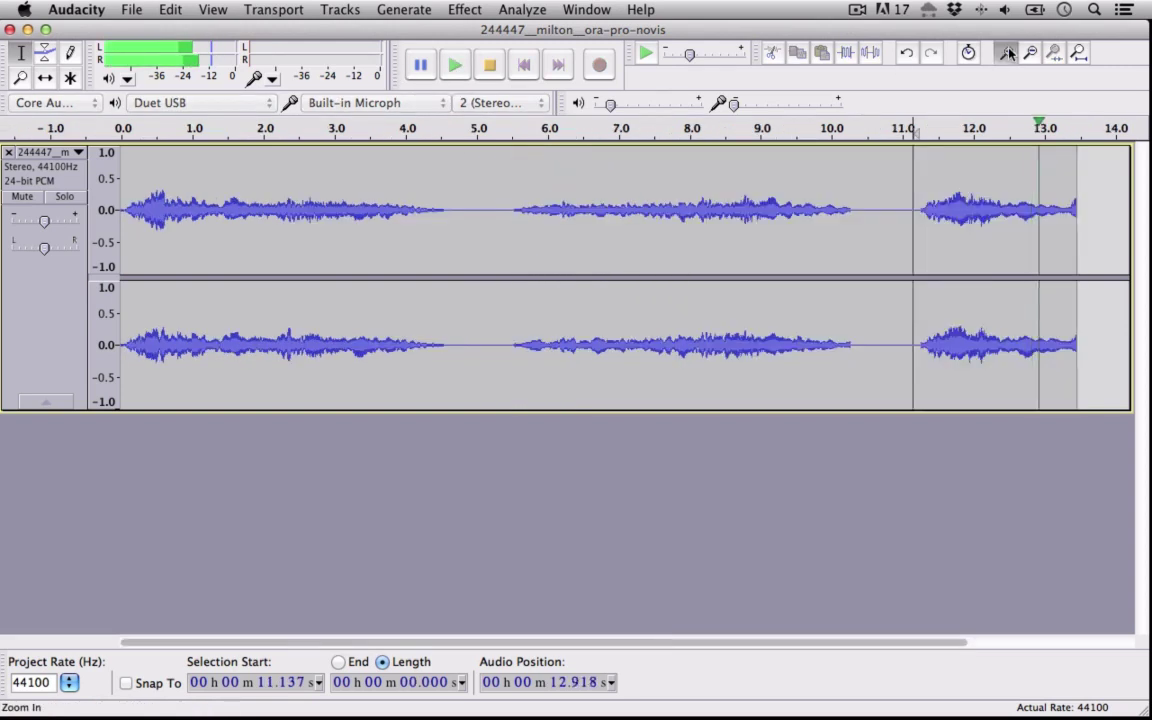
pyautogui.click(1006, 52)
pyautogui.click(1006, 52)
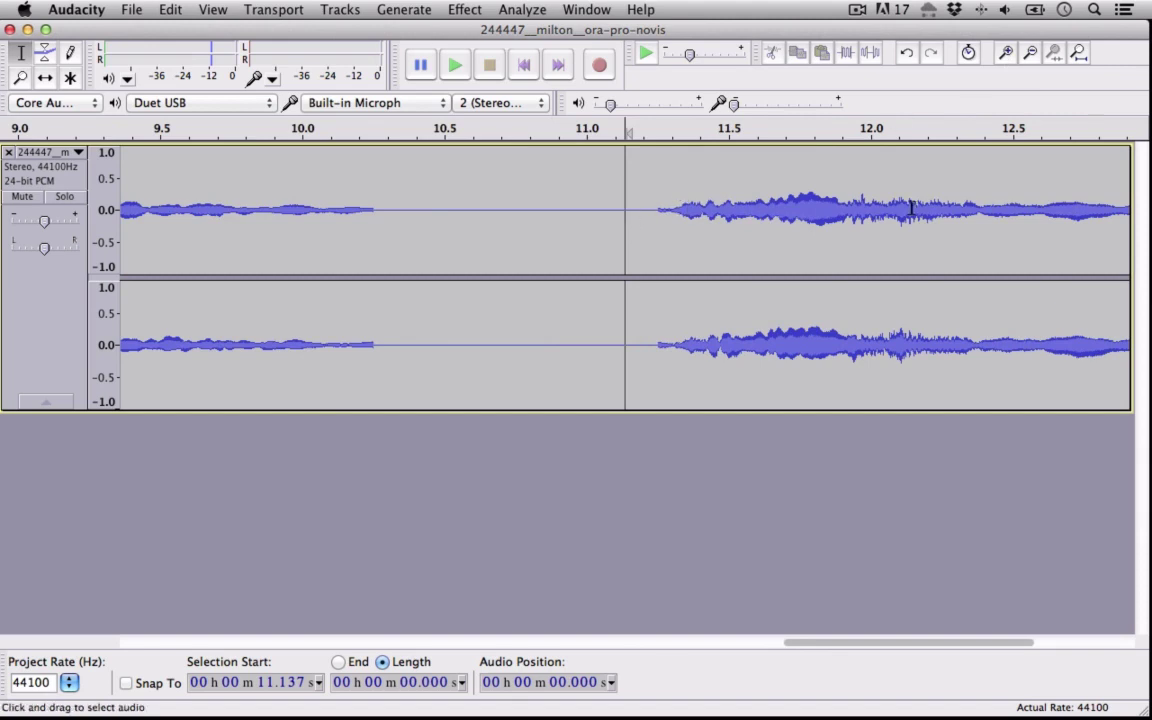
pyautogui.click(656, 212)
pyautogui.click(454, 66)
pyautogui.click(661, 177)
pyautogui.click(262, 204)
pyautogui.moveTo(249, 205); pyautogui.dragTo(274, 214)
pyautogui.press('Delete')
# - Apply a Fade In to the start of the final phrase and listen from 11.197 s
pyautogui.click(466, 10)
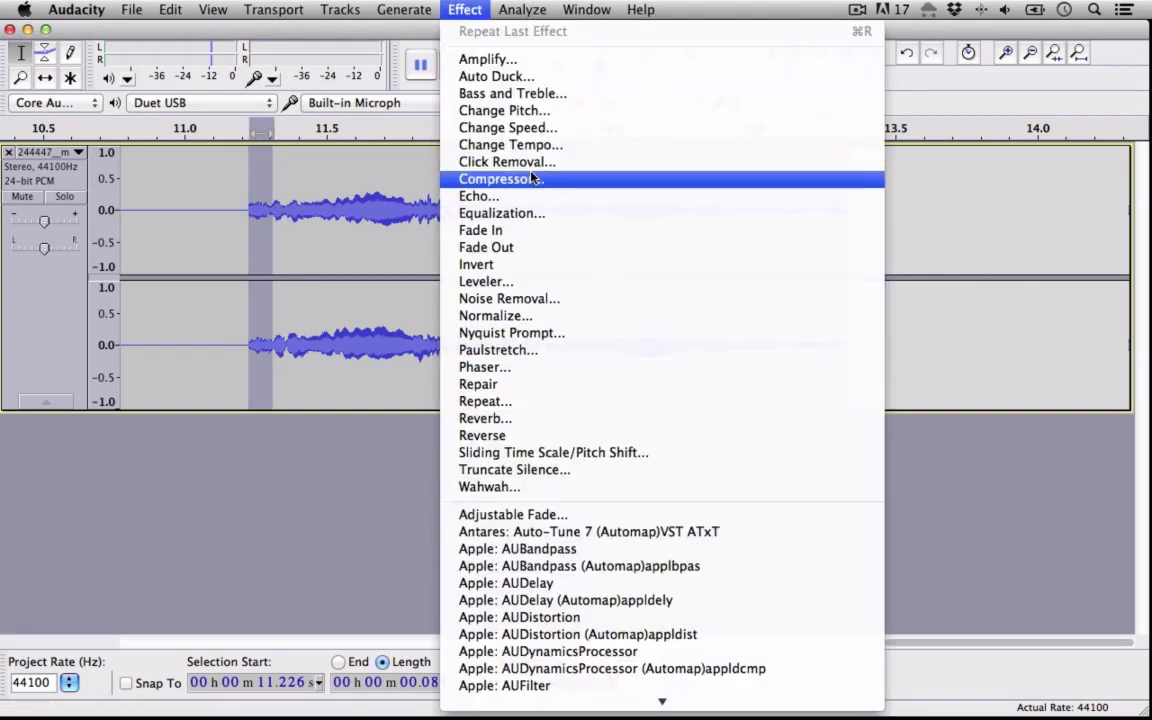
pyautogui.click(490, 230)
pyautogui.click(241, 195)
pyautogui.press('space')
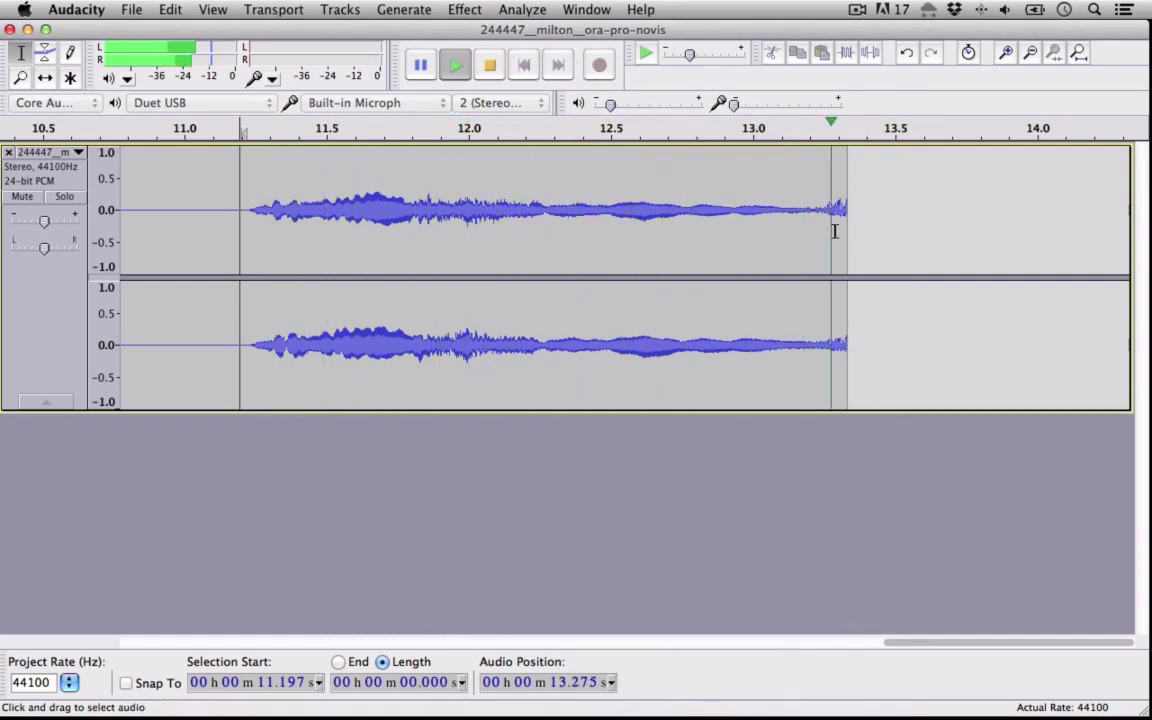
# - Delete the tail after 13.213 s, replay the final phrase, and zoom out fully
pyautogui.moveTo(813, 213); pyautogui.dragTo(887, 229)
pyautogui.press('Delete')
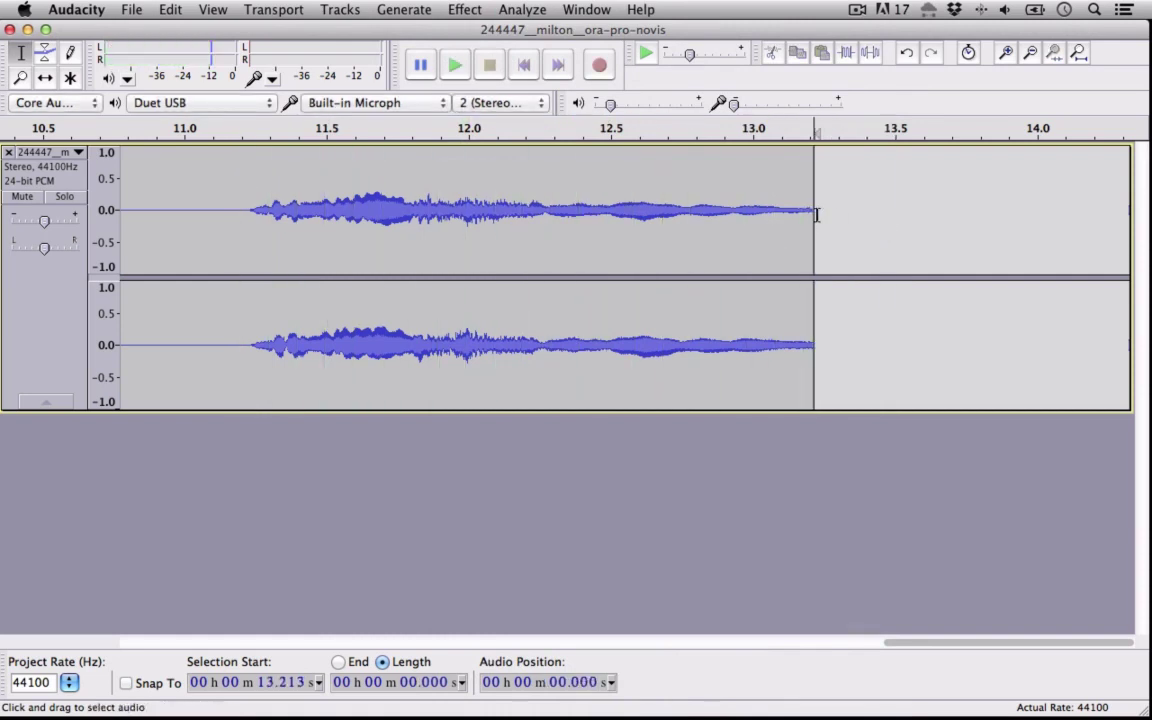
pyautogui.moveTo(795, 218); pyautogui.dragTo(826, 220)
pyautogui.click(464, 9)
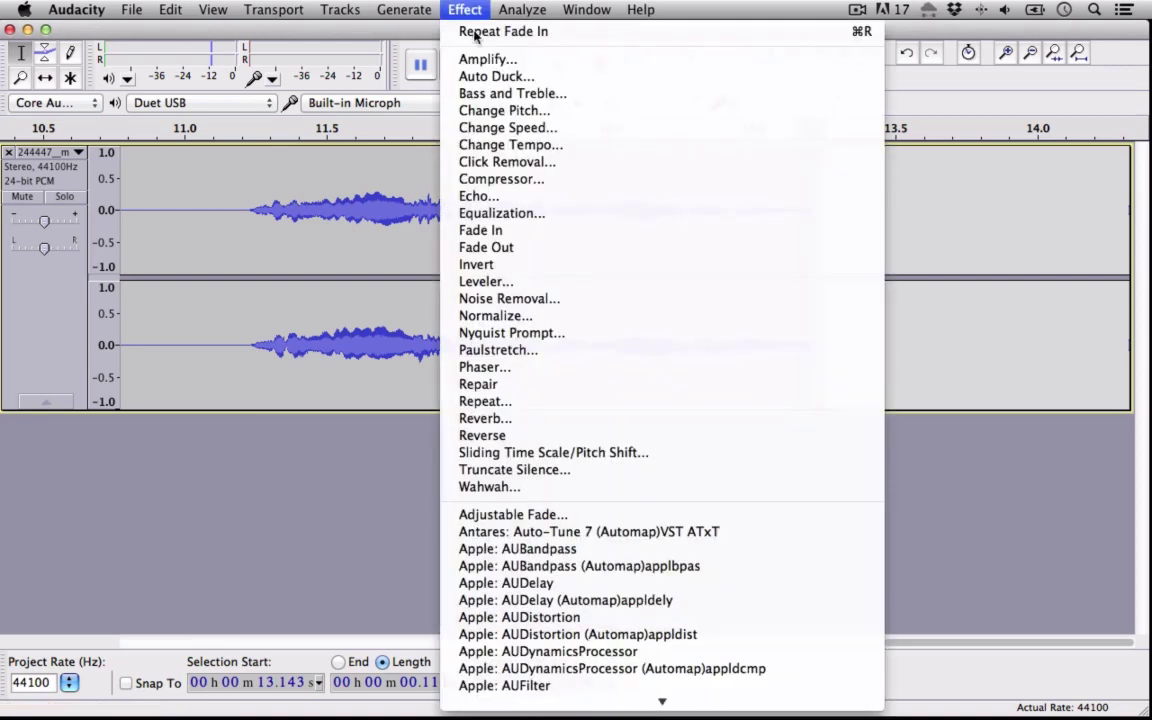
pyautogui.click(333, 234)
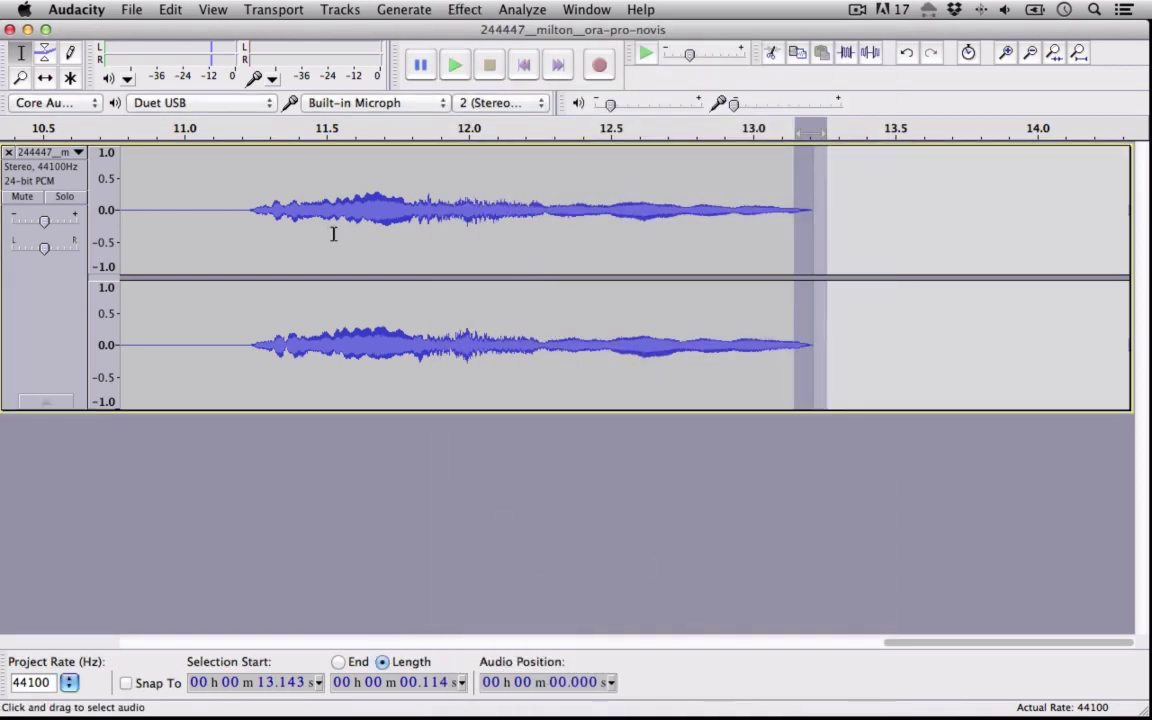
pyautogui.click(245, 193)
pyautogui.press('space')
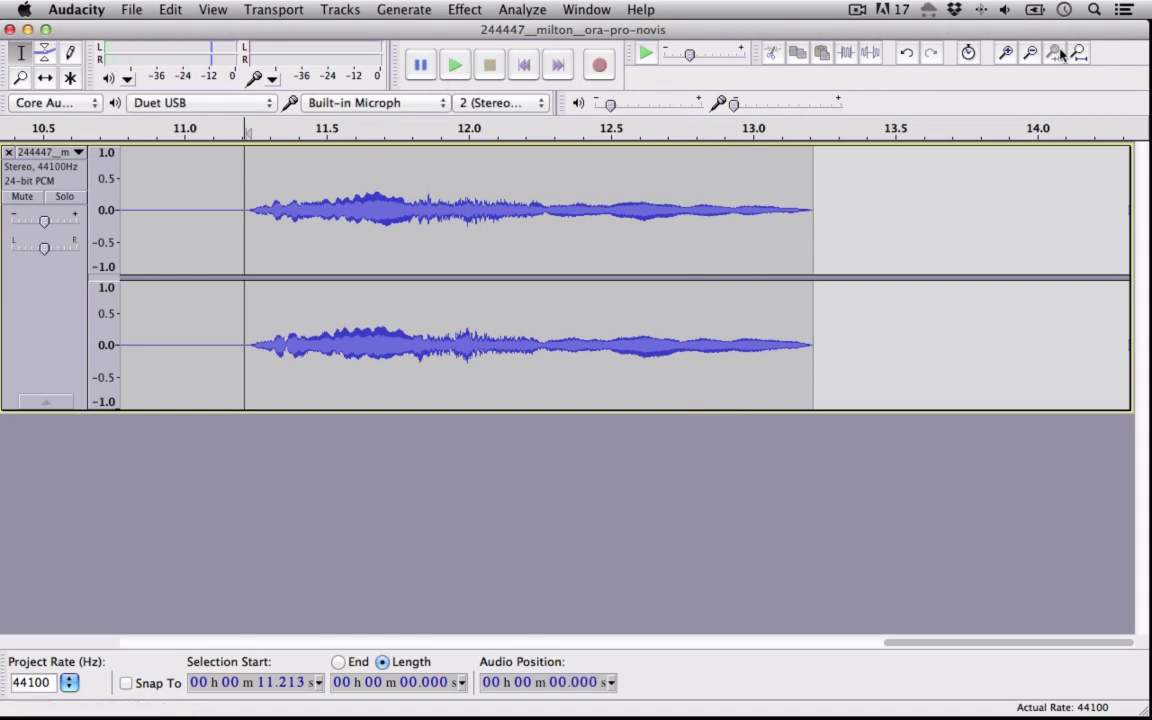
pyautogui.click(1030, 52)
pyautogui.click(1030, 52)
pyautogui.click(1030, 52)
pyautogui.click(1030, 52)
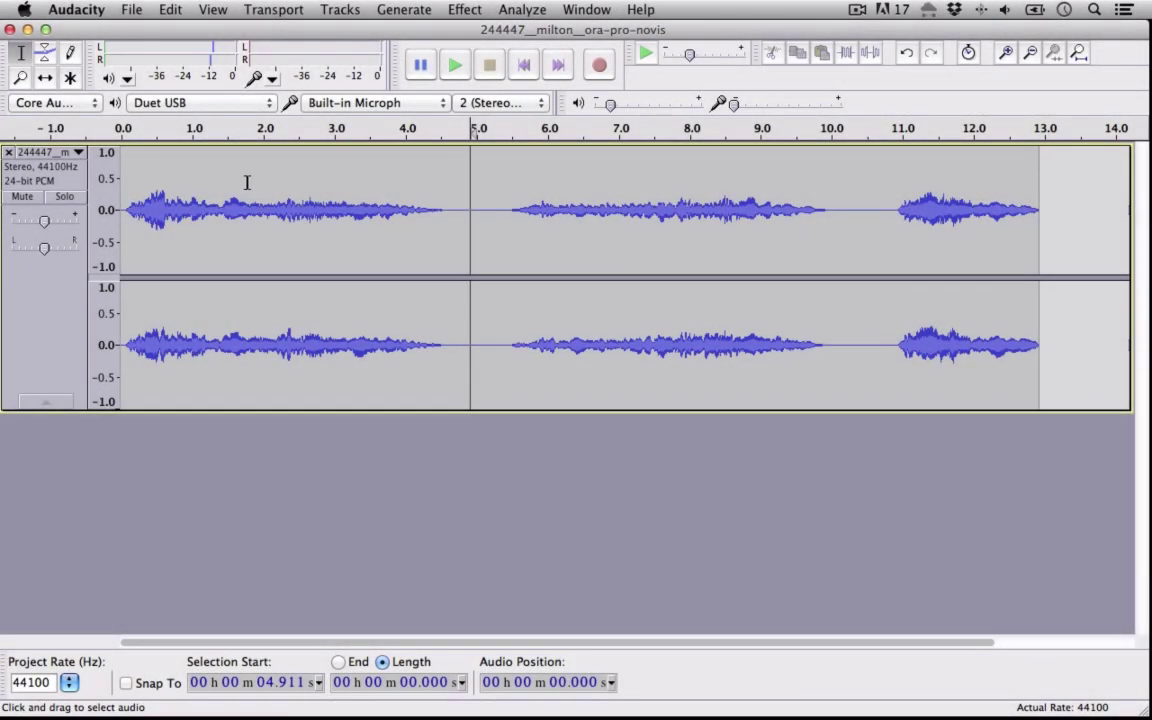
# - Export the edited audio to the Desktop as MP3 named 'solosinger', confirming the mixing options
pyautogui.click(133, 9)
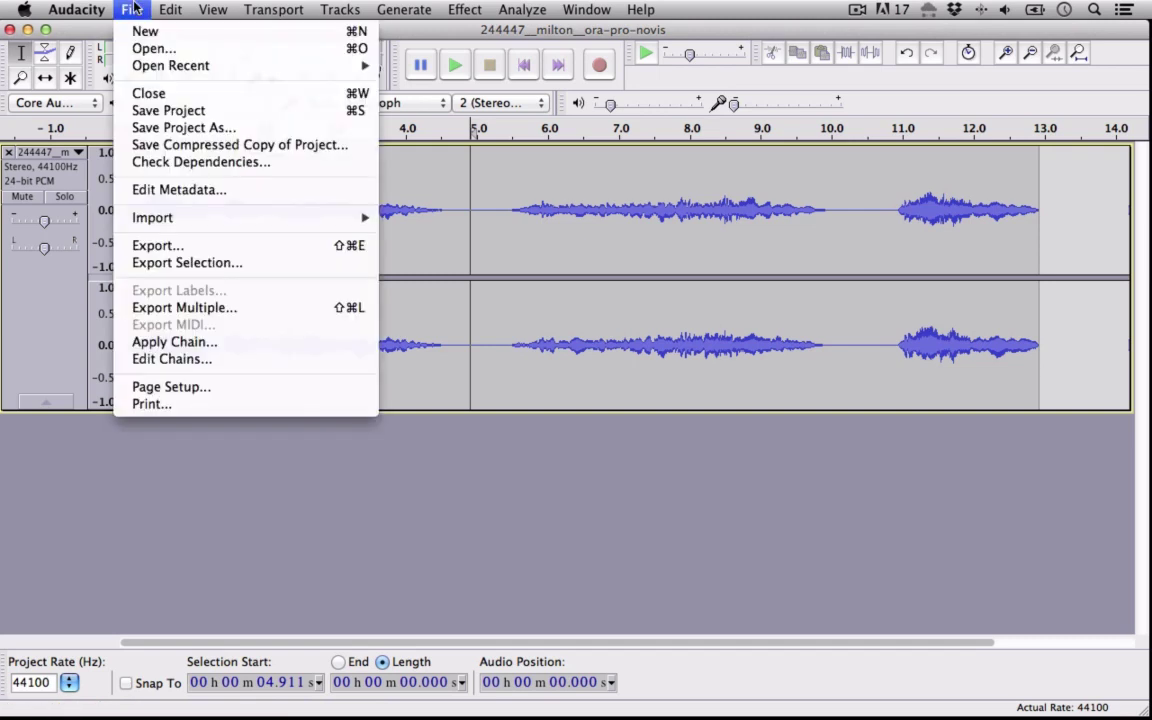
pyautogui.click(283, 245)
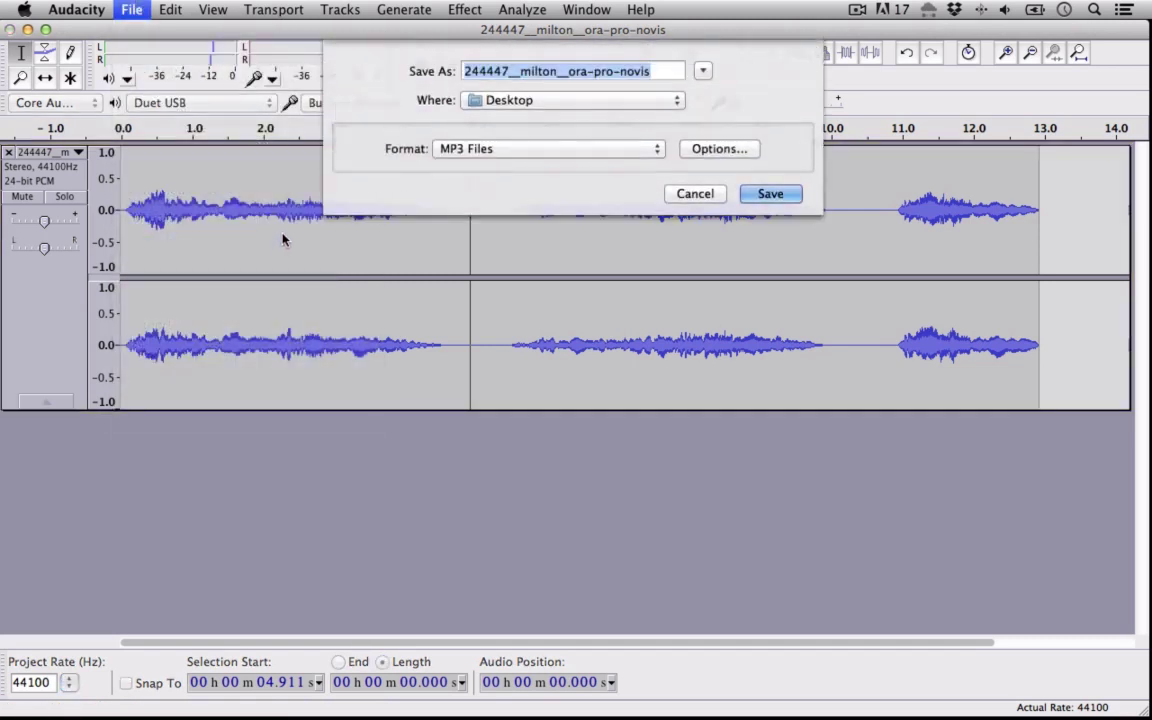
pyautogui.write(']\\')
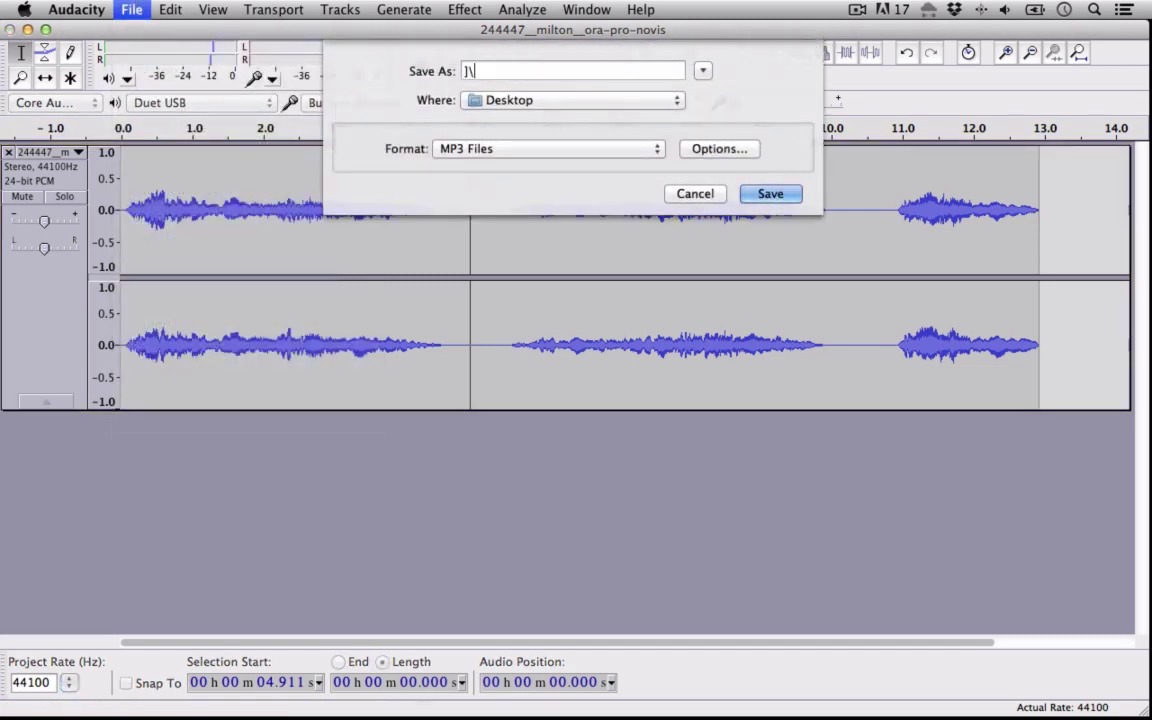
pyautogui.press('BackSpace')
pyautogui.press('BackSpace')
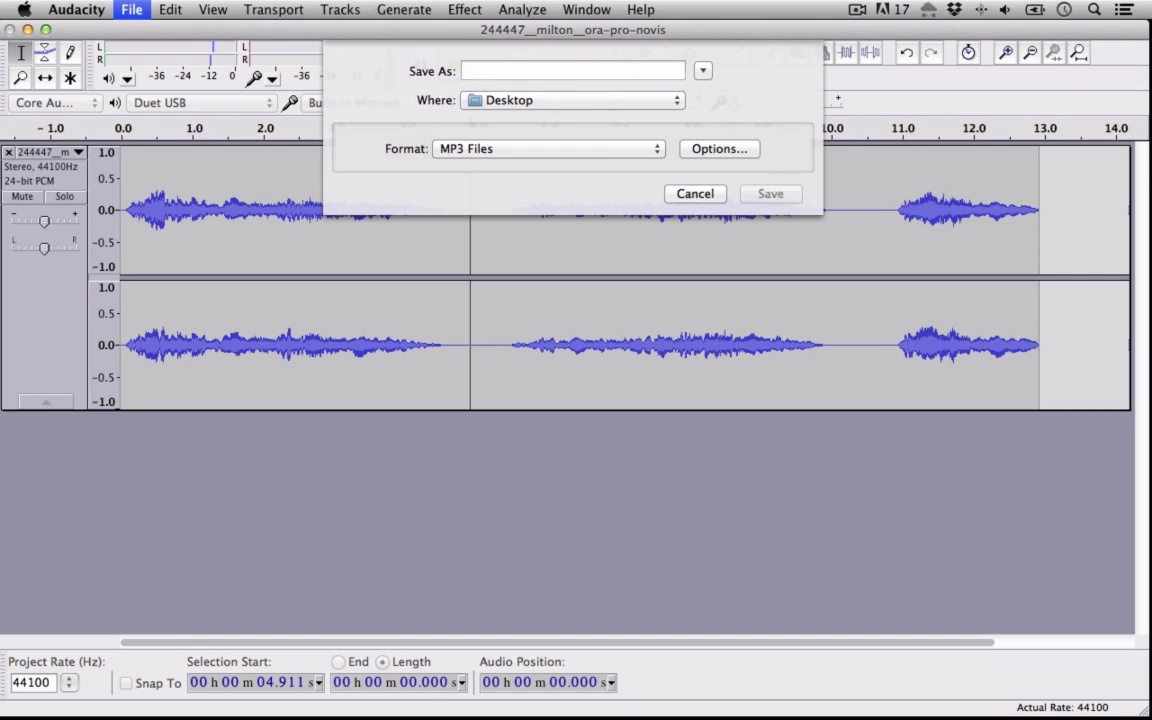
pyautogui.write('solosinger')
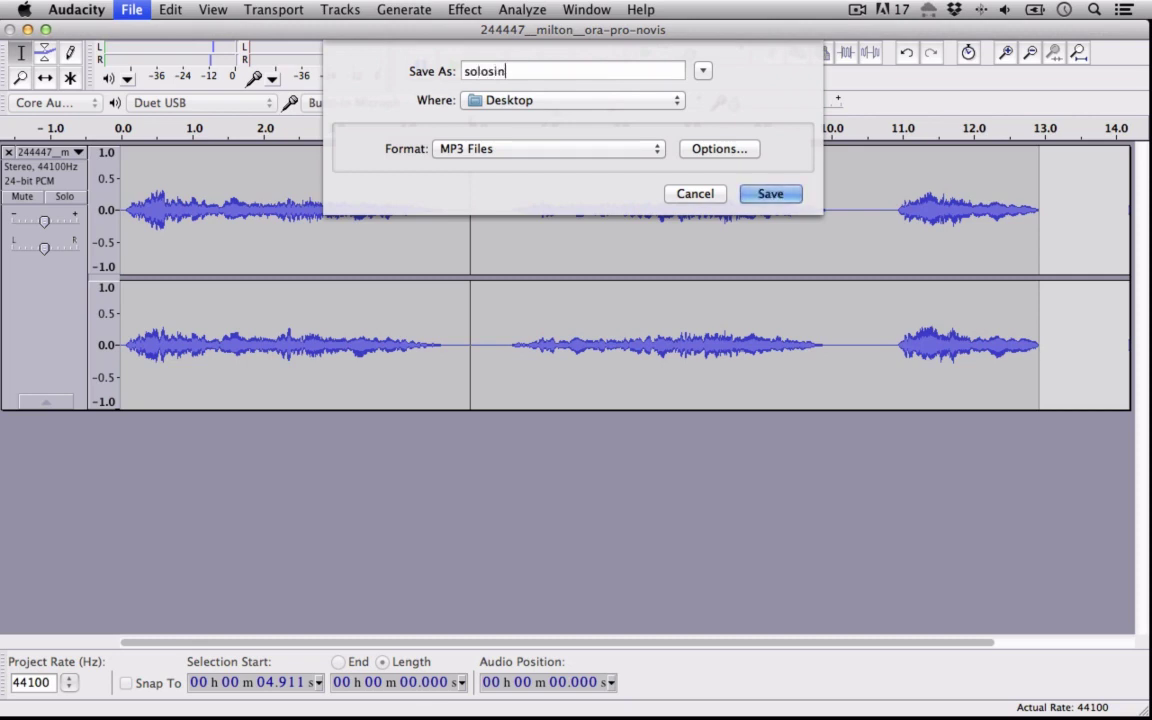
pyautogui.click(760, 192)
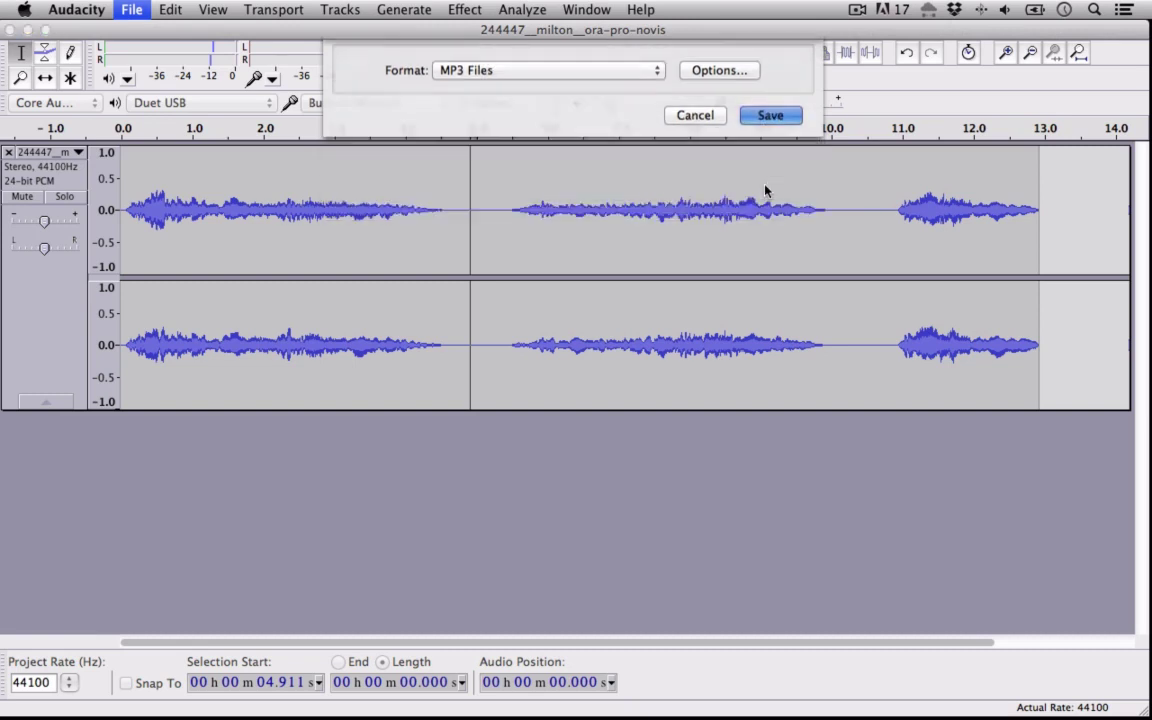
pyautogui.click(525, 432)
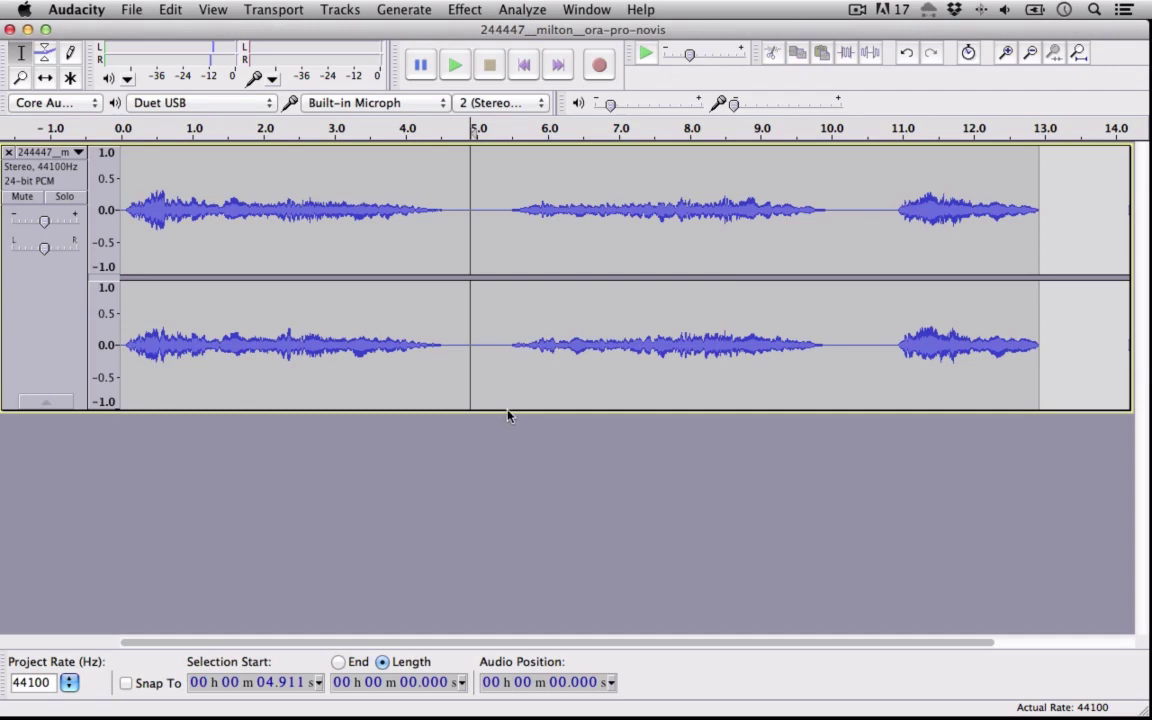
# - Close the Audacity project without saving, clearing windows off the desktop
pyautogui.moveTo(71, 38); pyautogui.dragTo(211, 433)
pyautogui.moveTo(1090, 285); pyautogui.dragTo(587, 107)
pyautogui.moveTo(311, 427); pyautogui.dragTo(269, 126)
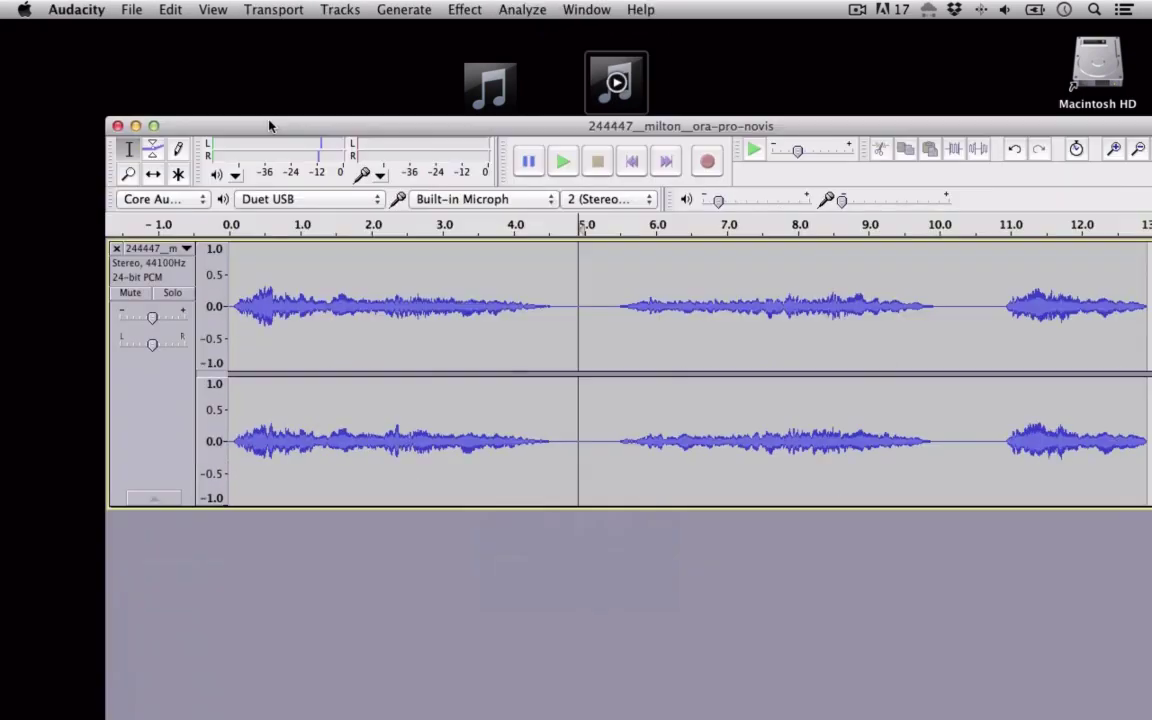
pyautogui.click(117, 125)
pyautogui.click(491, 236)
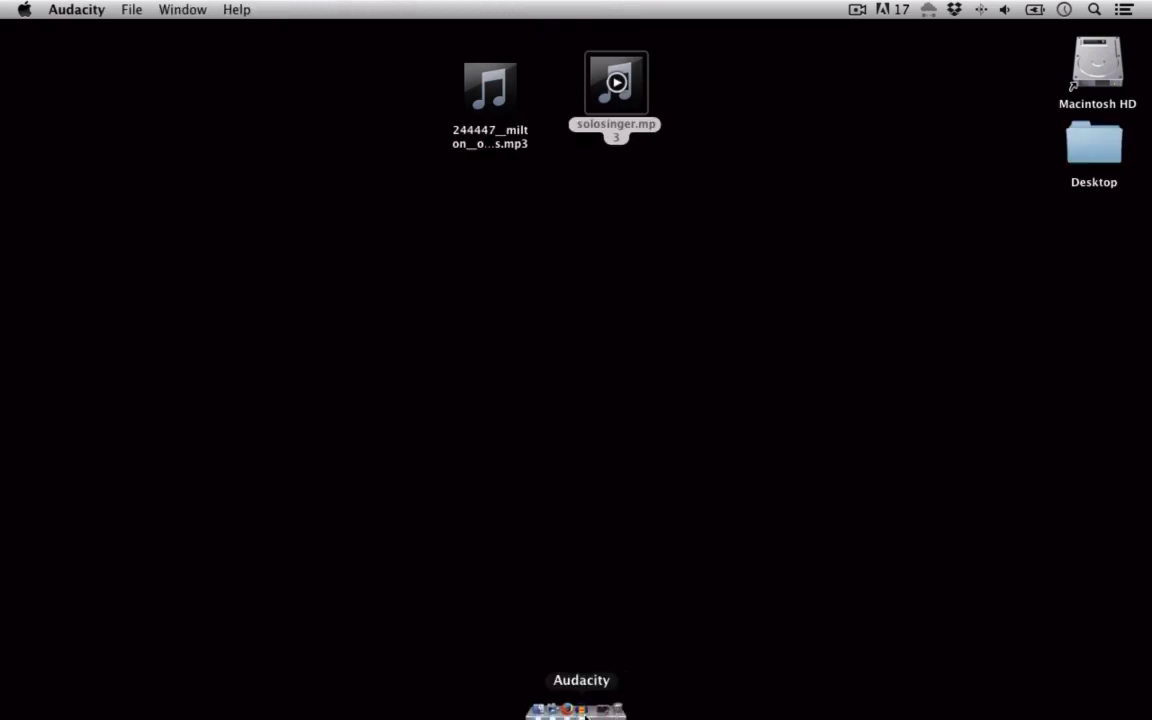
# - In Audiotool, import solosinger.mp3 from the computer as a new sample
pyautogui.click(566, 711)
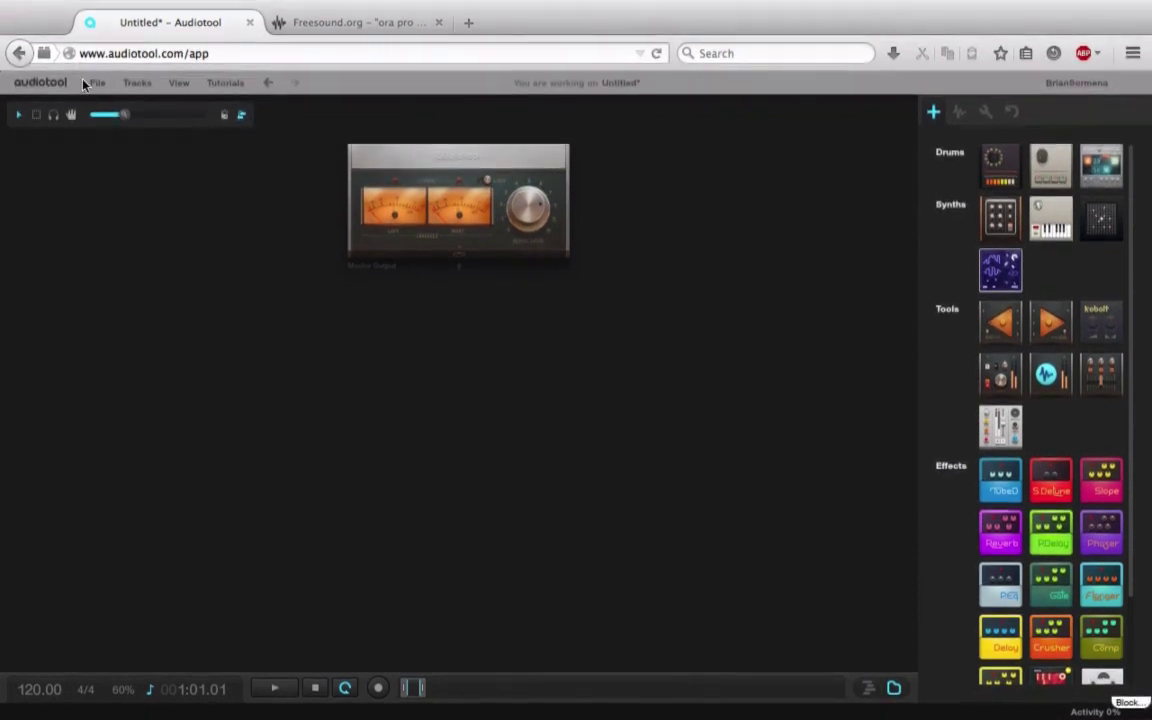
pyautogui.click(95, 83)
pyautogui.moveTo(200, 225)
pyautogui.click(262, 228)
pyautogui.click(828, 510)
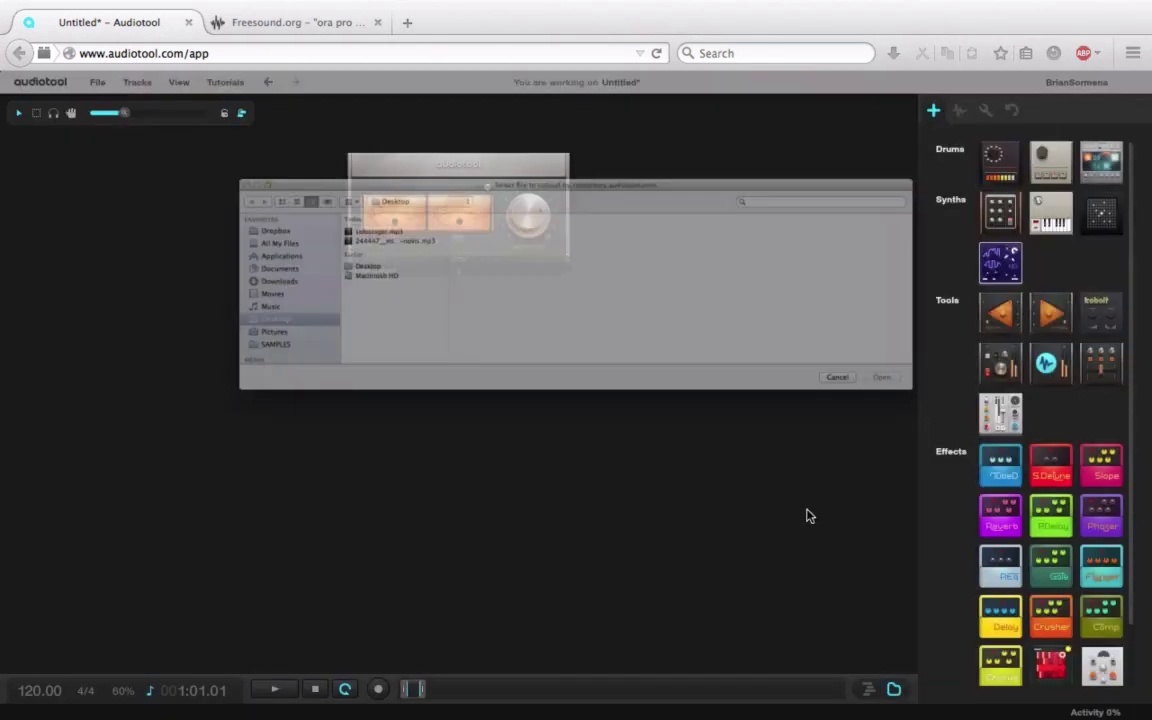
pyautogui.click(311, 193)
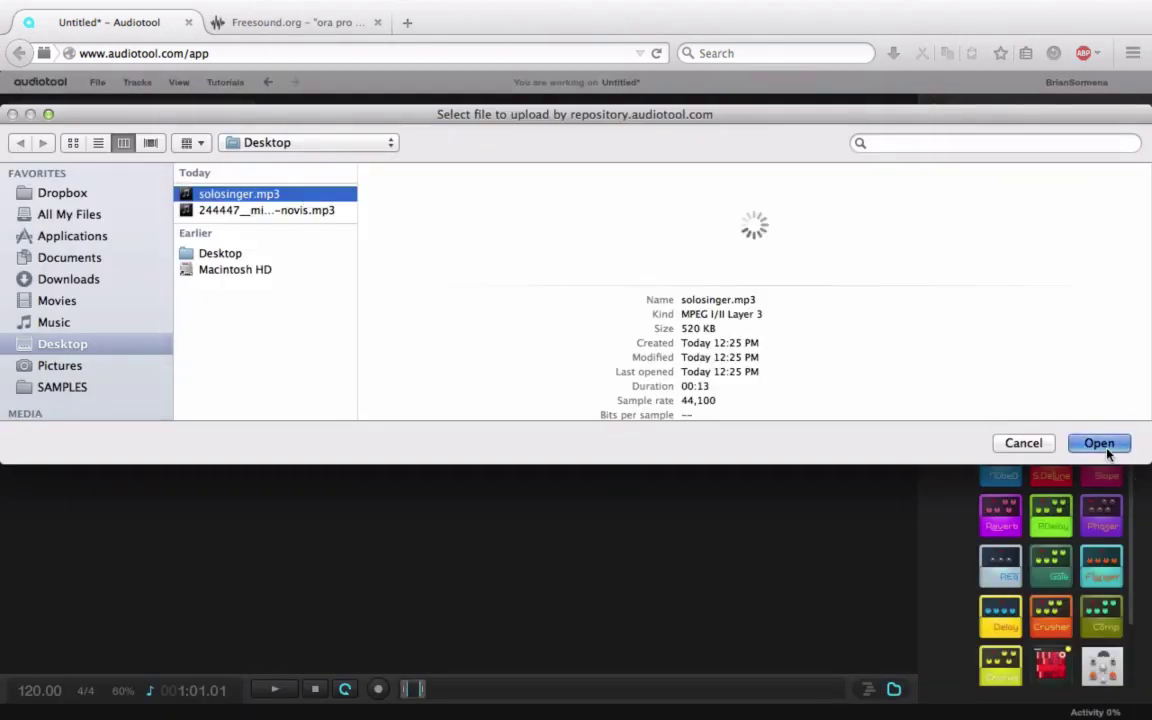
pyautogui.click(1099, 443)
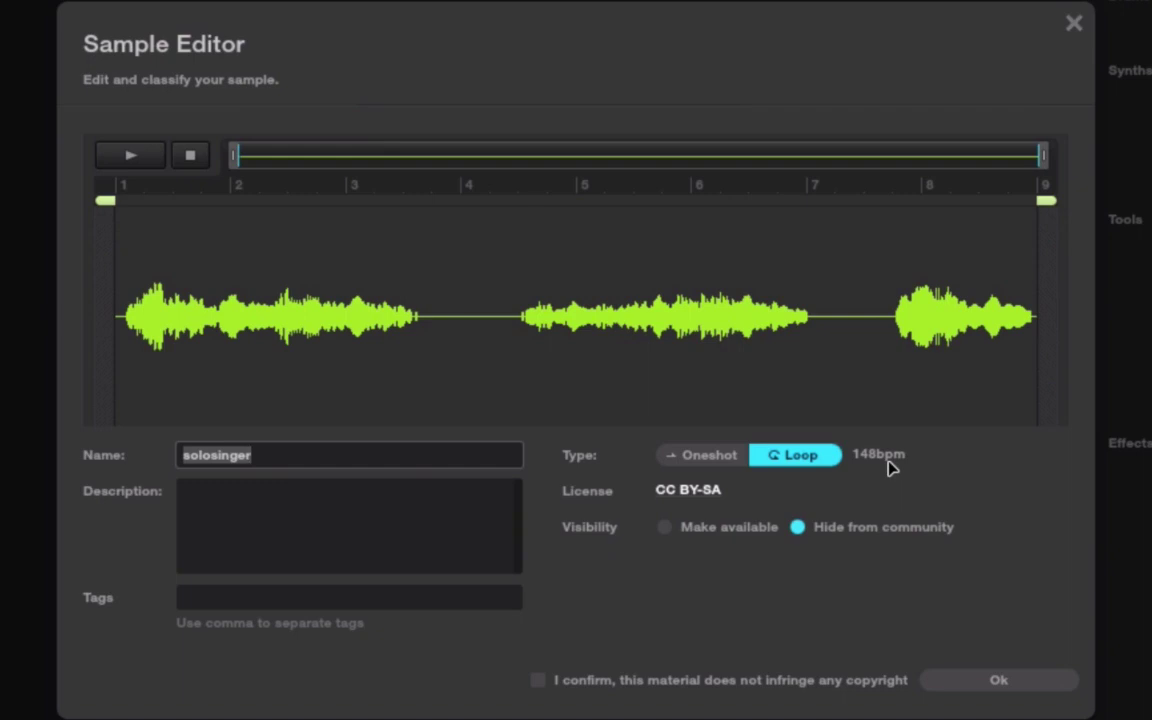
# - Classify the solosinger sample as a one-shot and preview it
pyautogui.click(733, 460)
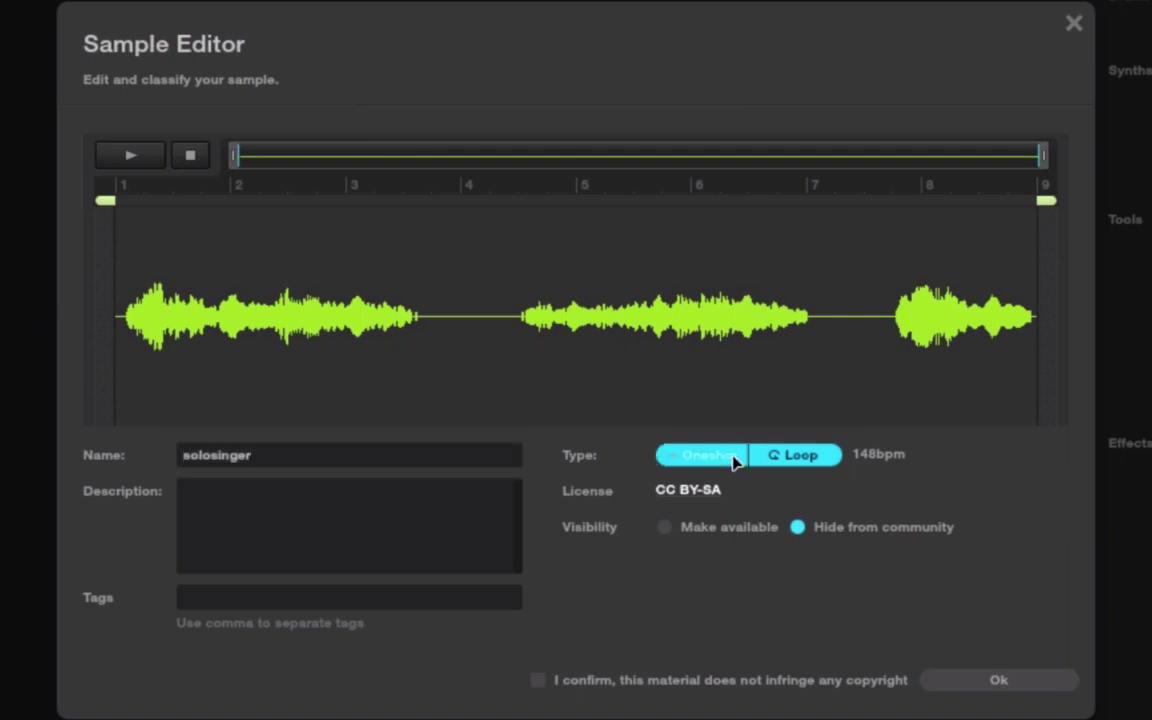
pyautogui.click(136, 155)
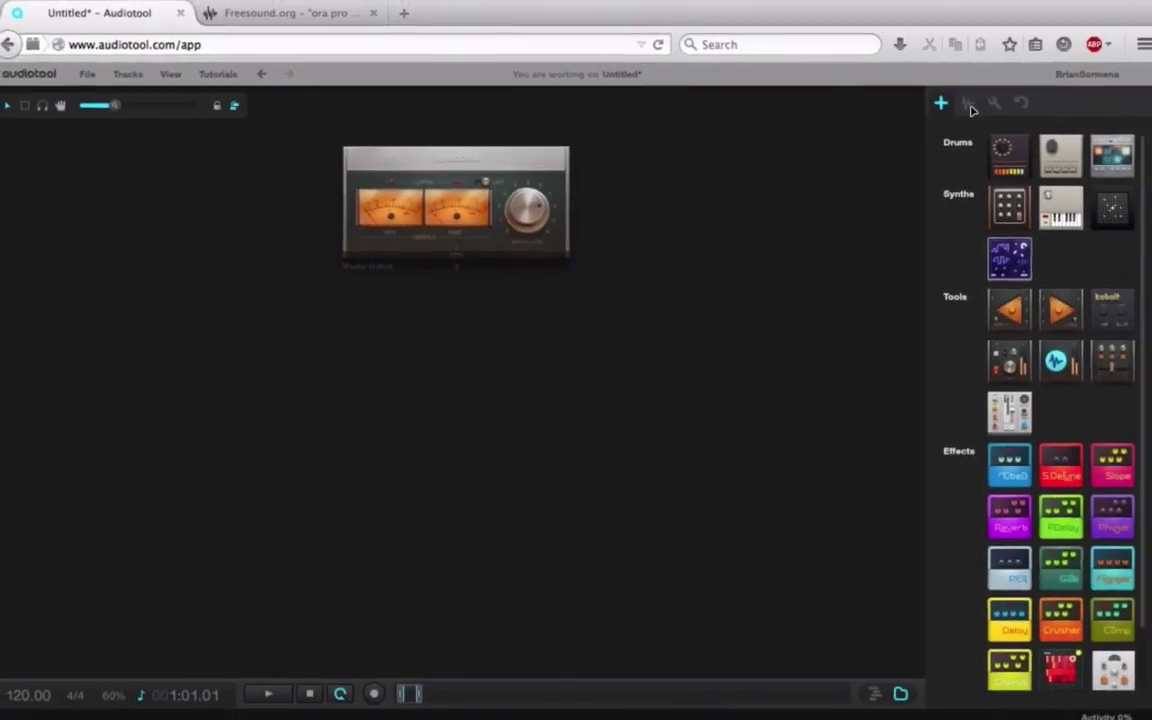
# - Filter the sample list to this track, inspect solosinger, then return to the device palette
pyautogui.click(969, 105)
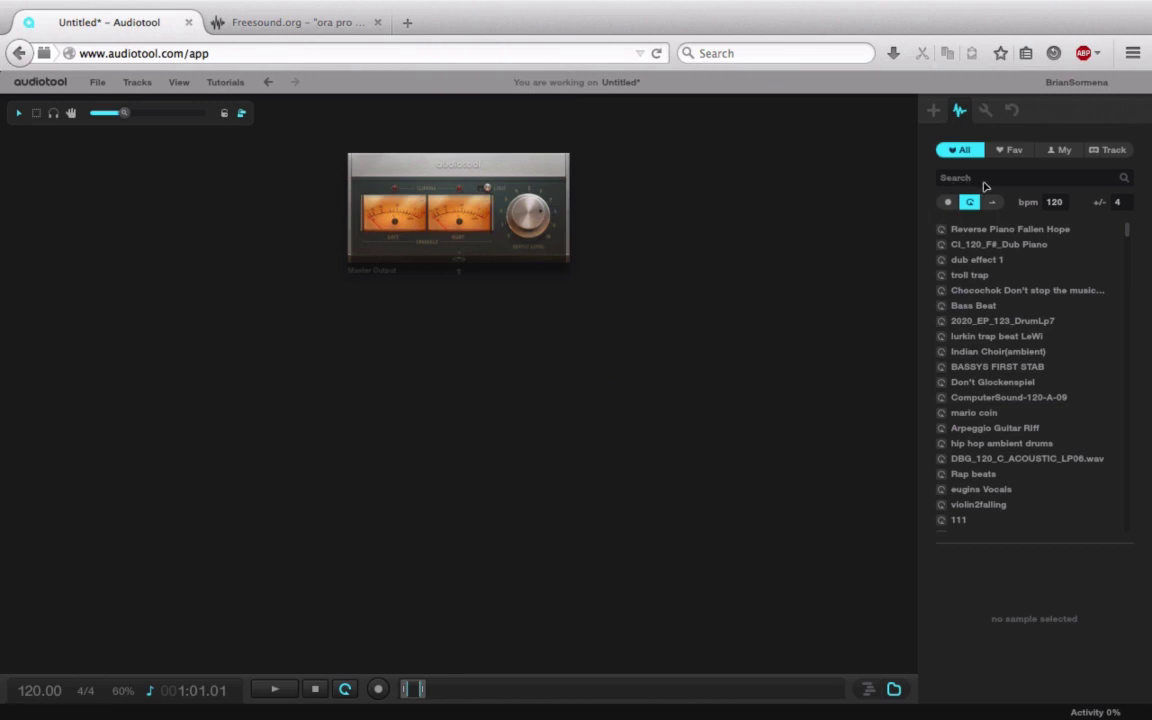
pyautogui.click(1112, 151)
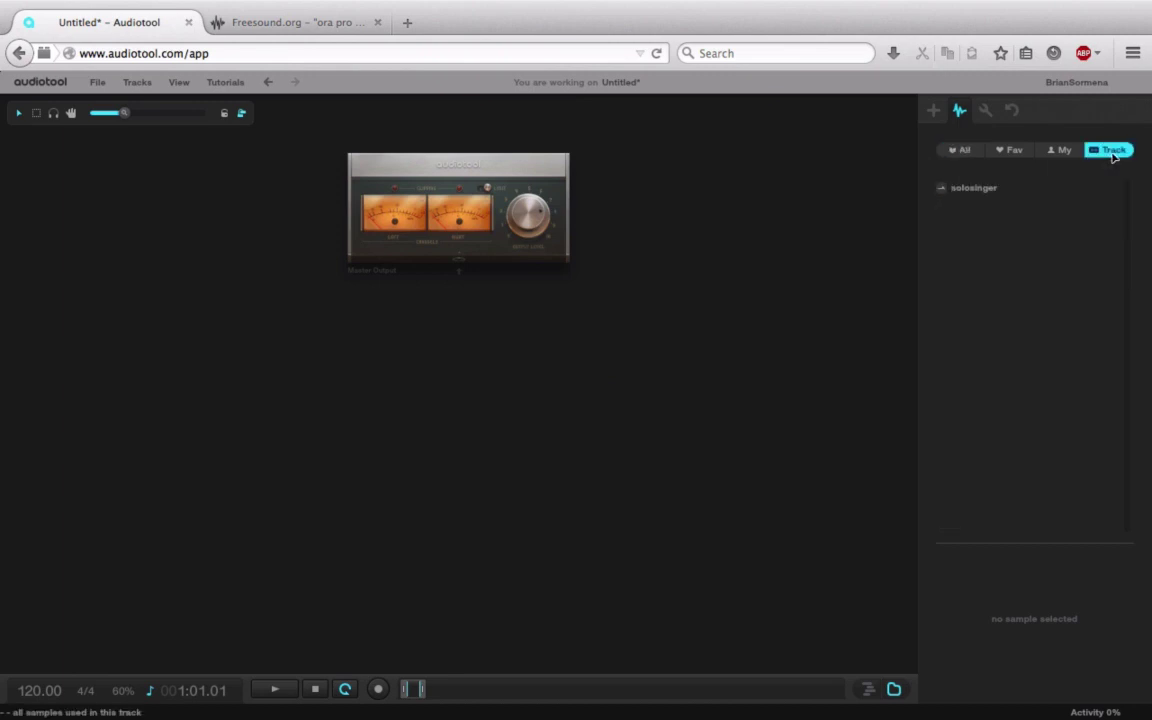
pyautogui.click(973, 189)
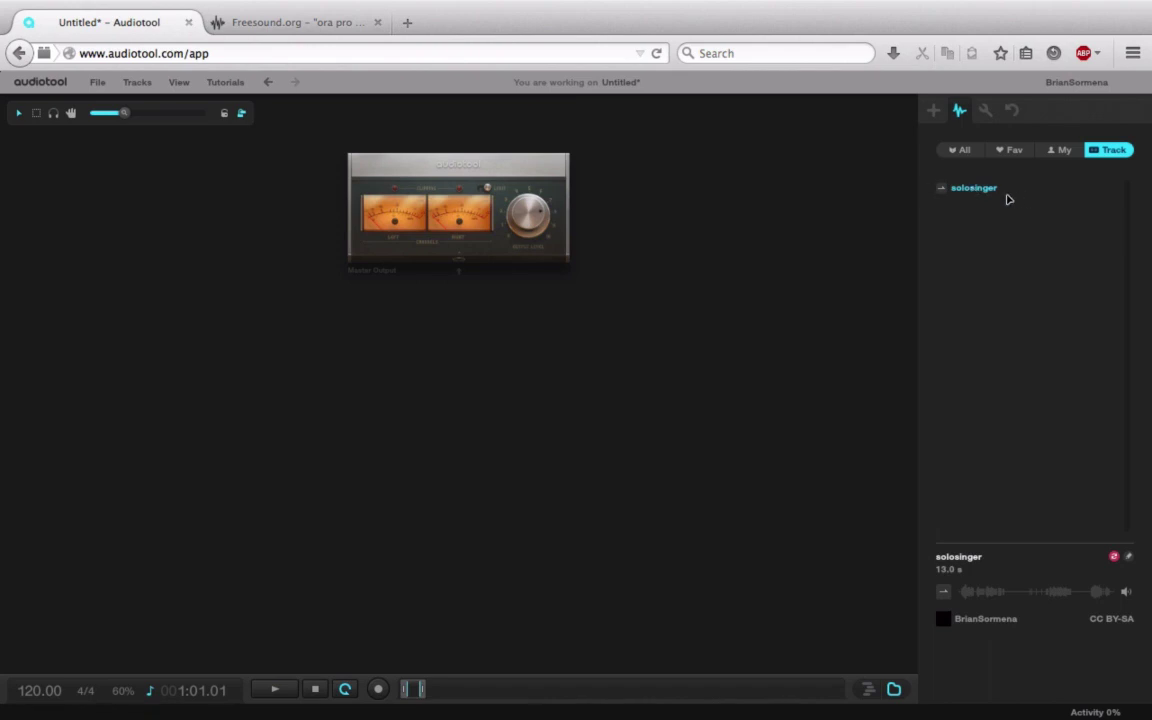
pyautogui.moveTo(978, 189); pyautogui.dragTo(950, 329)
pyautogui.click(933, 112)
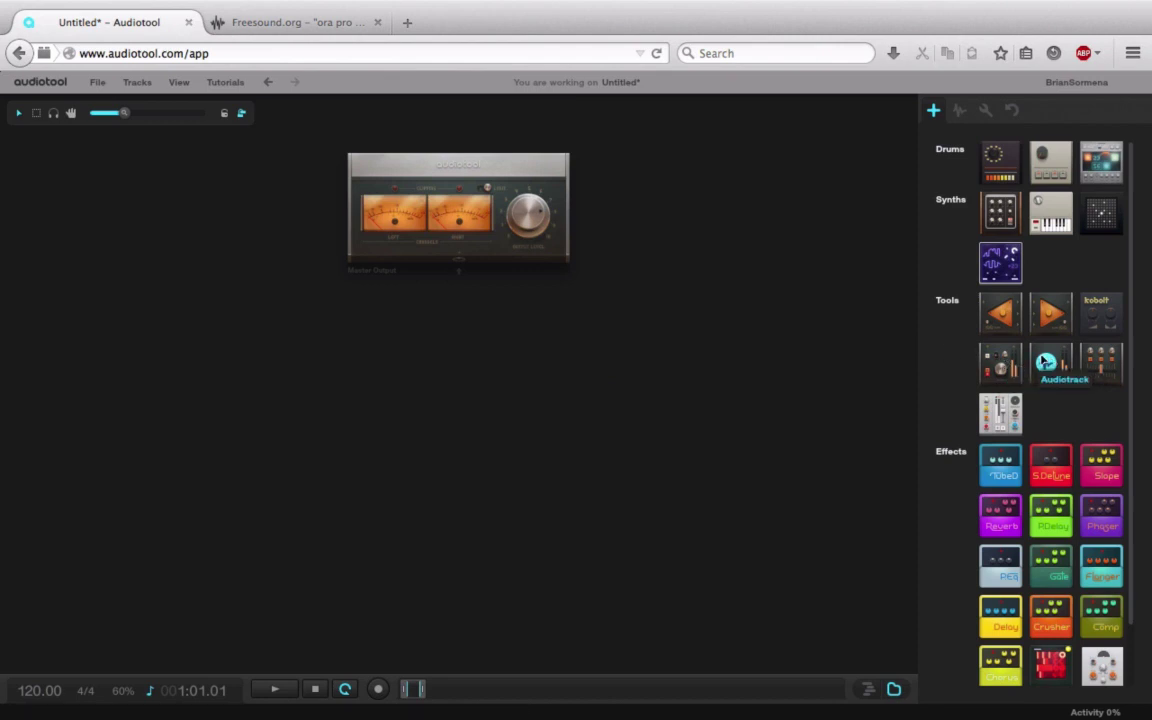
# - Drop an Audiotrack device onto the desk and place solosinger on its timeline at bar 1
pyautogui.moveTo(1045, 362); pyautogui.dragTo(490, 432)
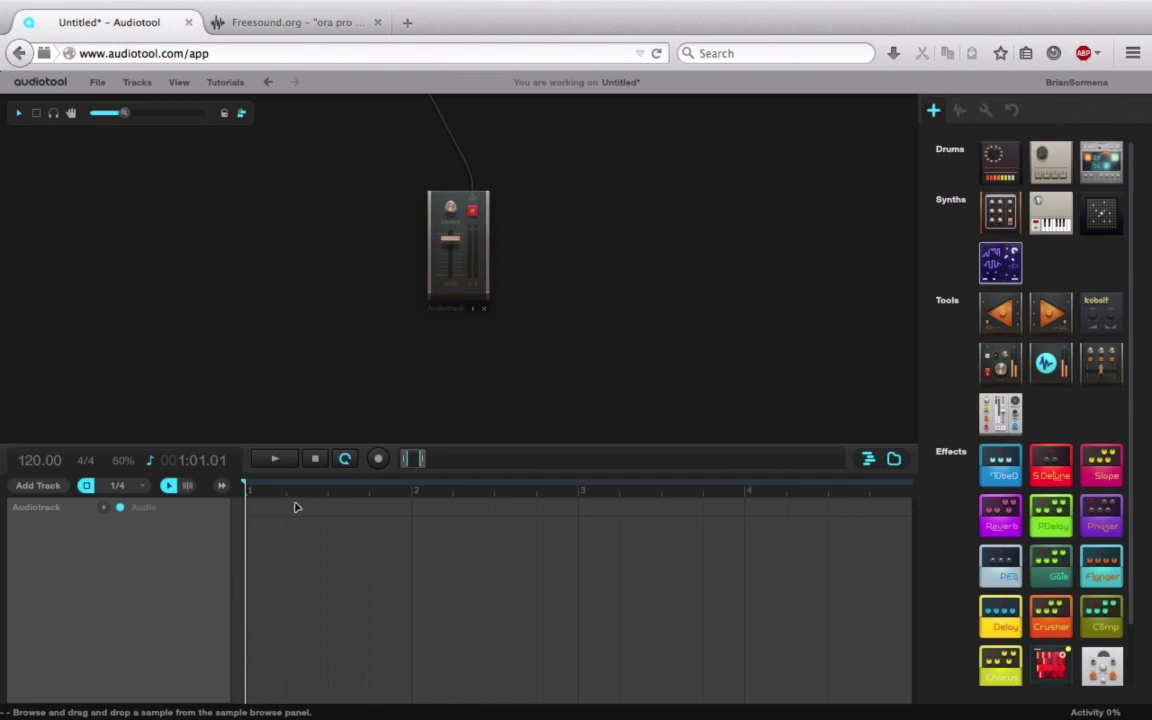
pyautogui.click(959, 110)
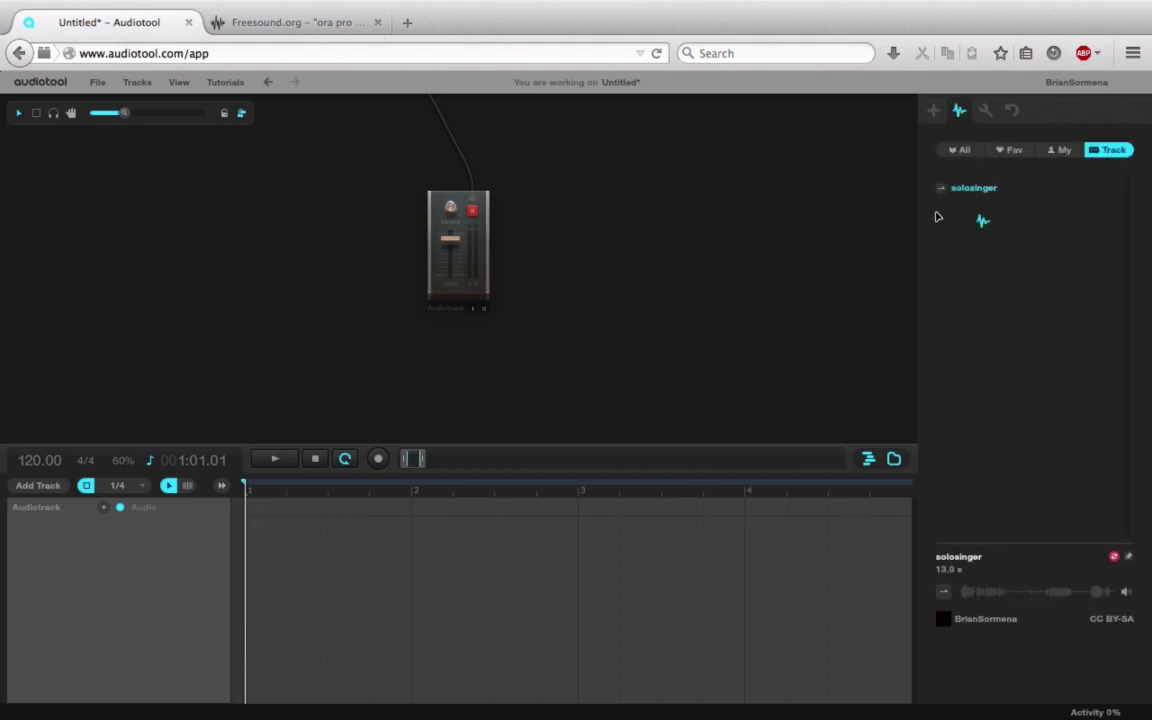
pyautogui.moveTo(897, 232); pyautogui.dragTo(267, 507)
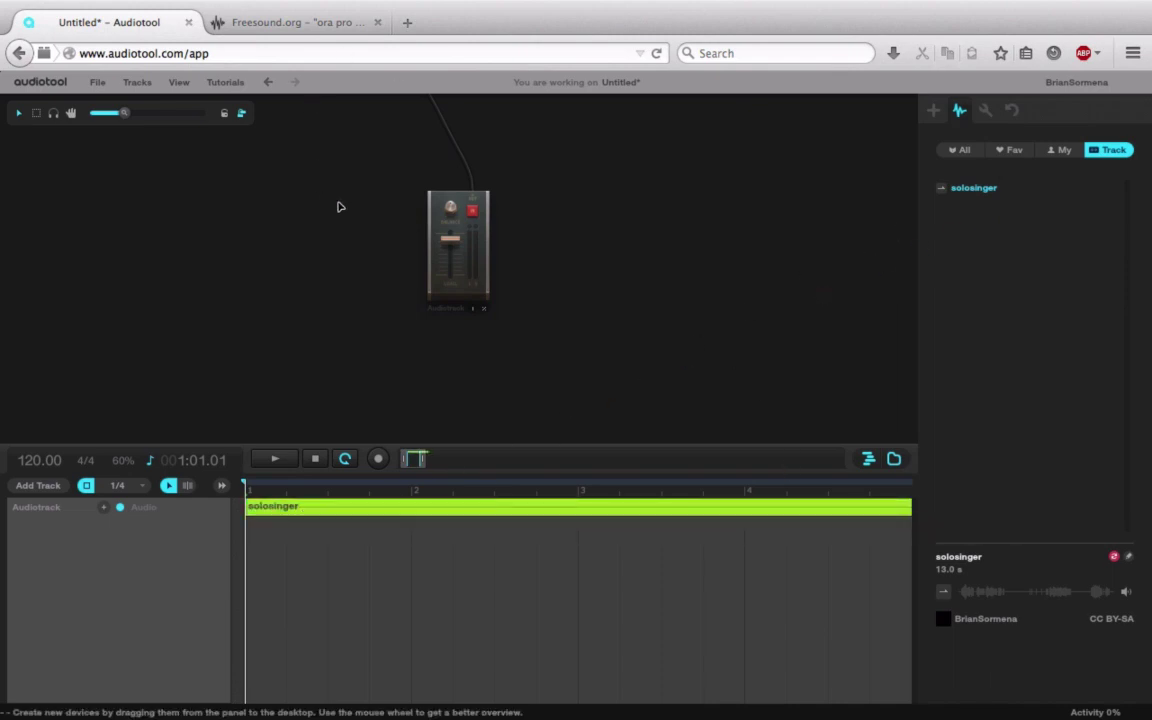
# - Play the solosinger clip while zooming out to bring the Master Output into view
pyautogui.click(280, 460)
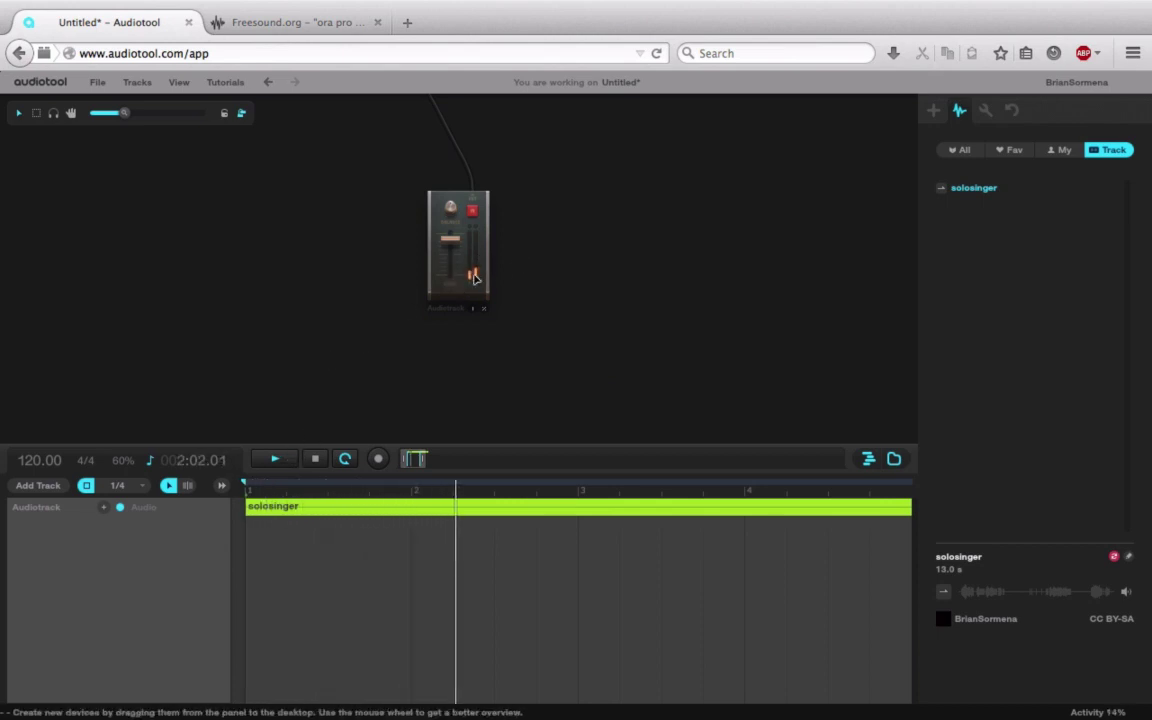
pyautogui.moveTo(124, 113)
pyautogui.mouseDown()
pyautogui.moveTo(99, 113)
pyautogui.moveTo(135, 113)
pyautogui.mouseUp()
pyautogui.moveTo(231, 250); pyautogui.dragTo(255, 342)
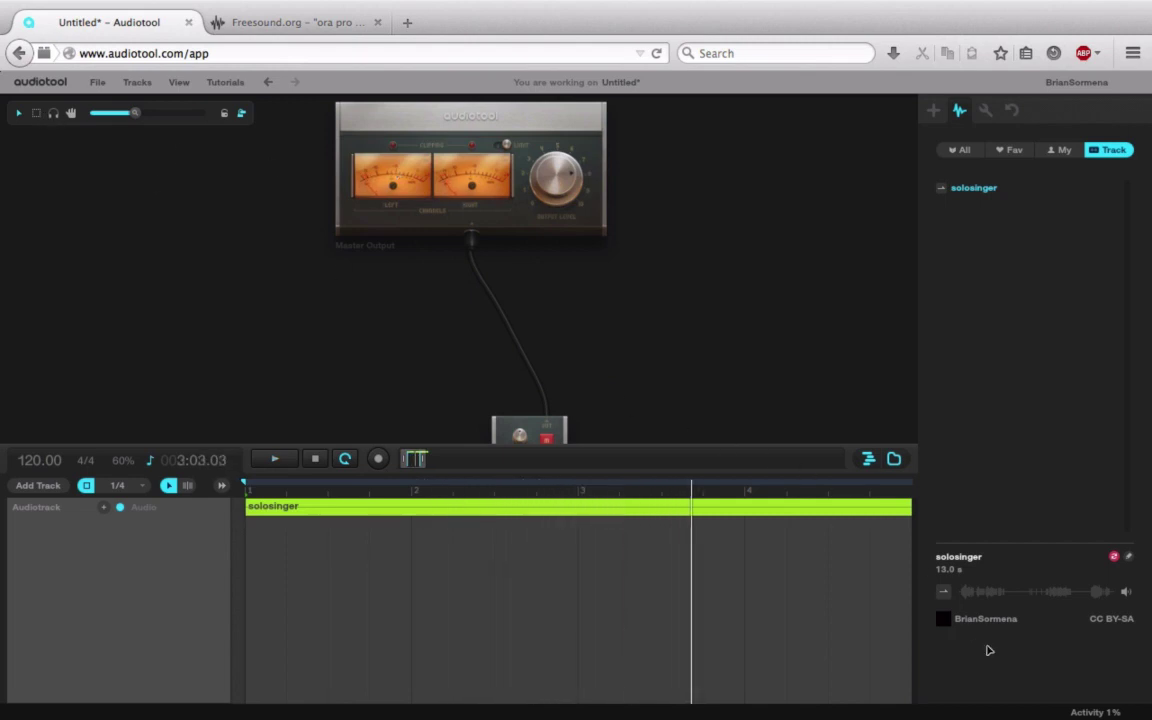
# - Hide the sample browser, select the solosinger clip, and expand the timeline to fill the window
pyautogui.click(894, 460)
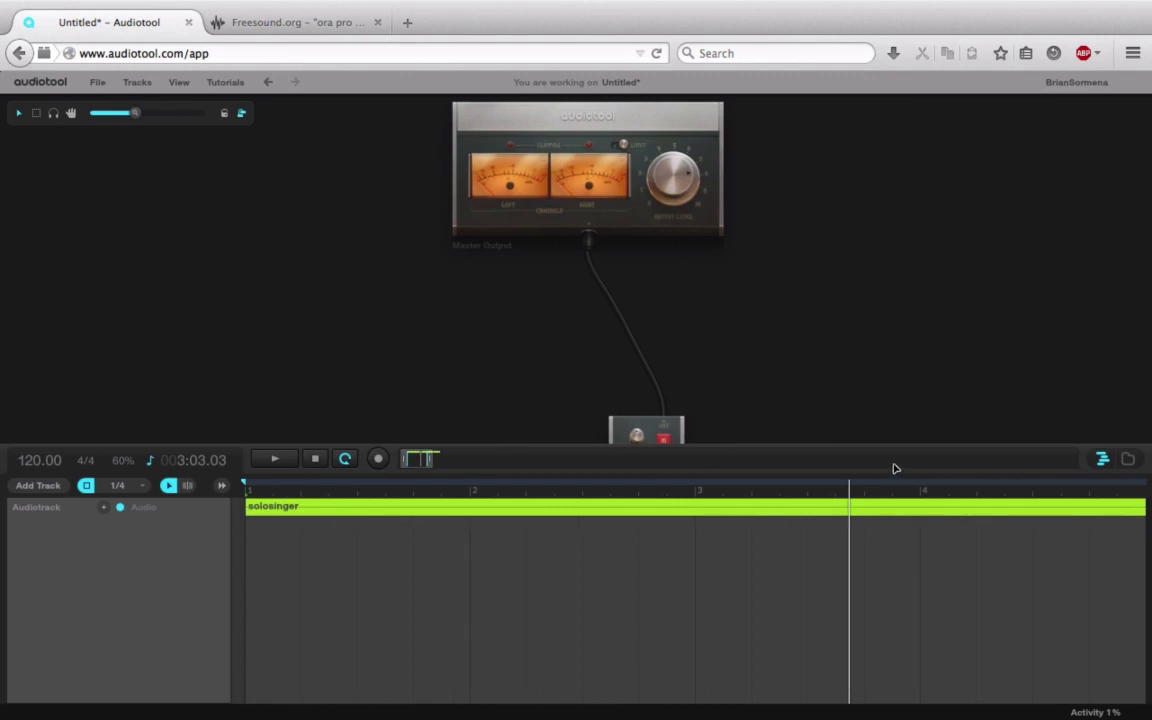
pyautogui.click(578, 505)
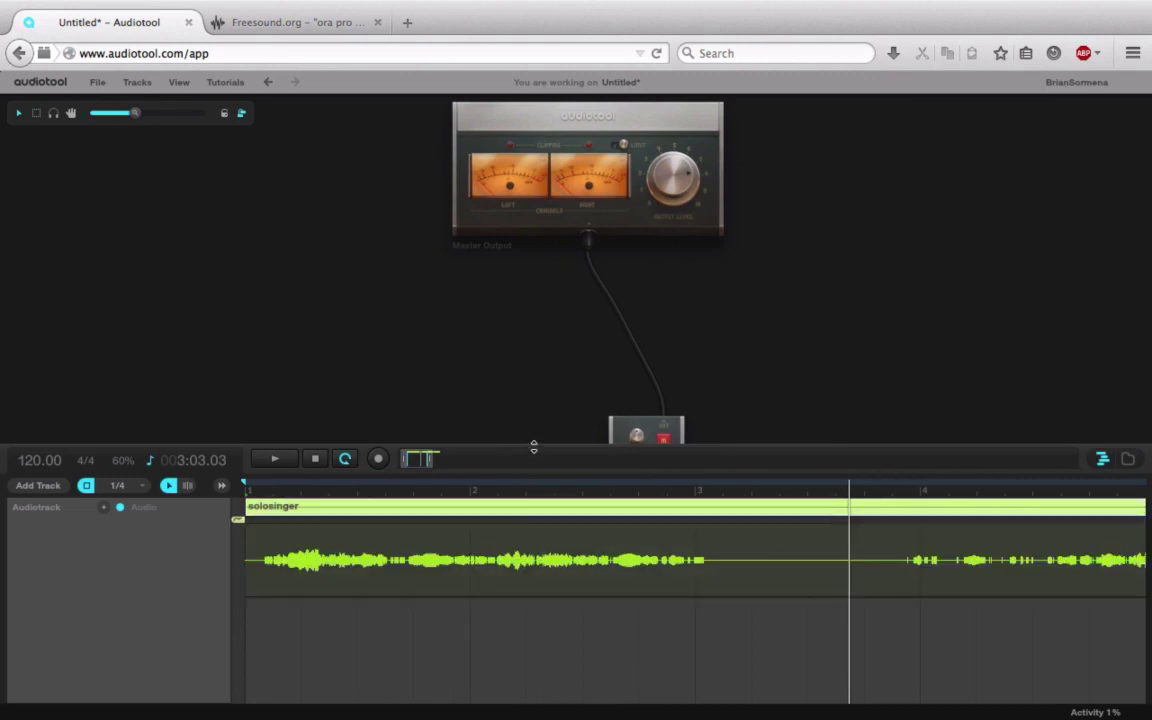
pyautogui.moveTo(533, 446); pyautogui.dragTo(537, 149)
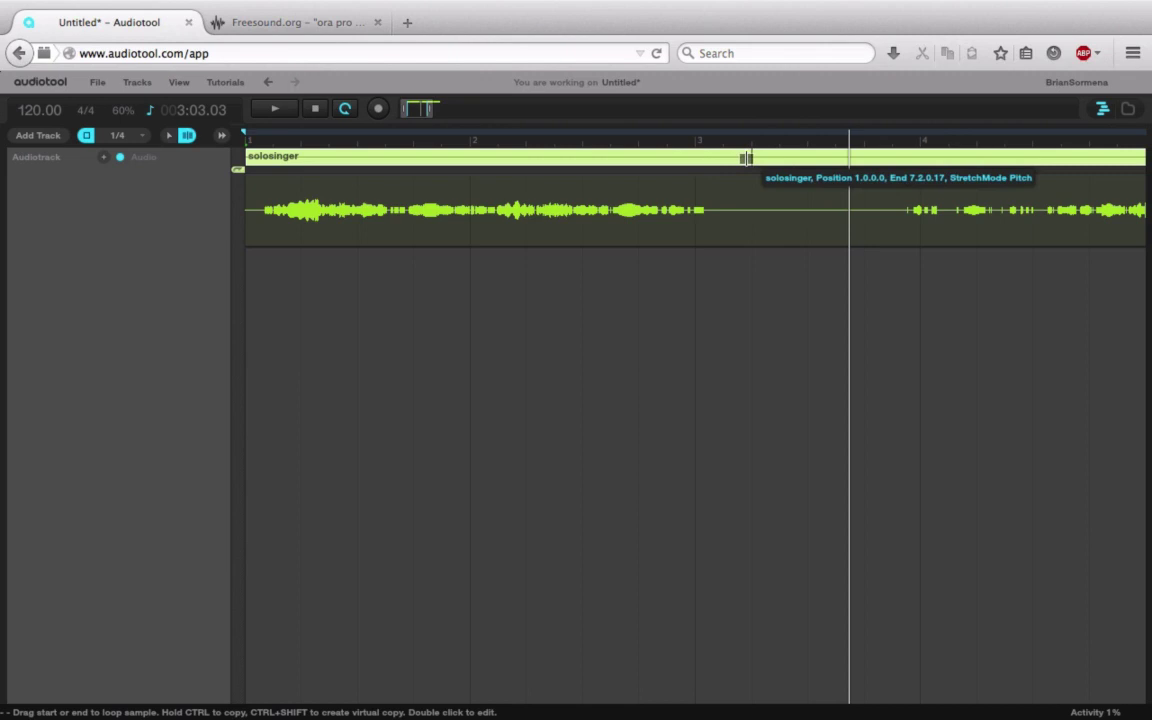
# - Set timeline snapping to 1/64 and zoom into the start of the clip
pyautogui.click(140, 137)
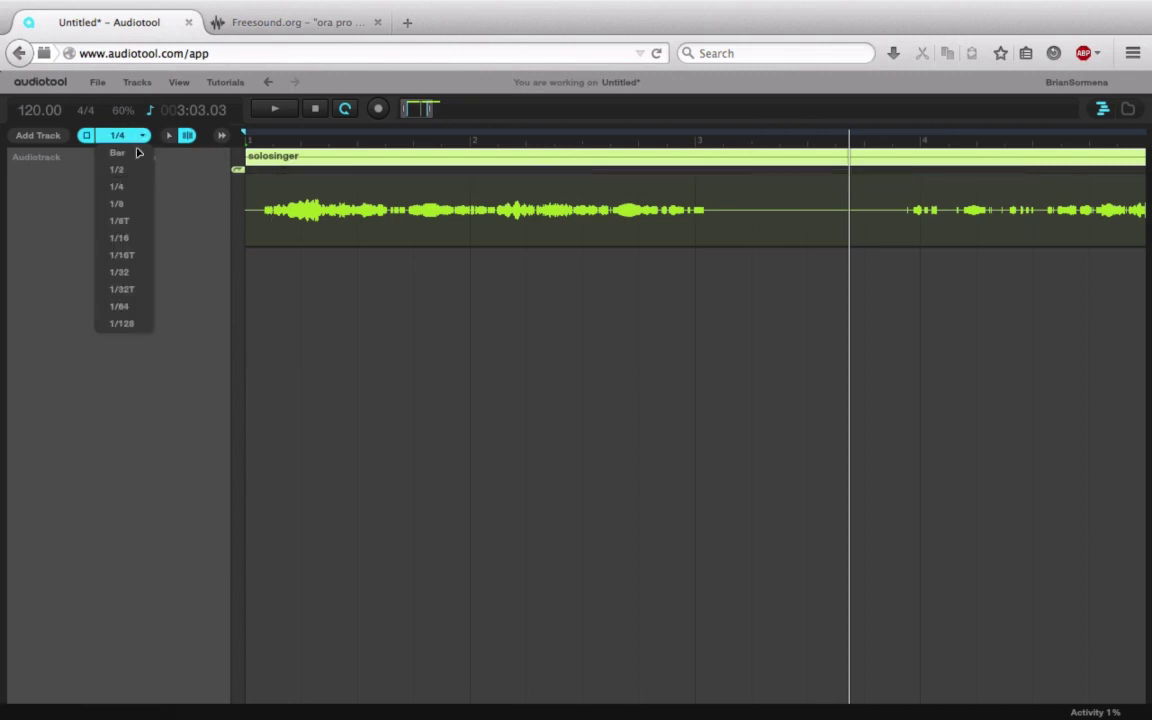
pyautogui.click(139, 272)
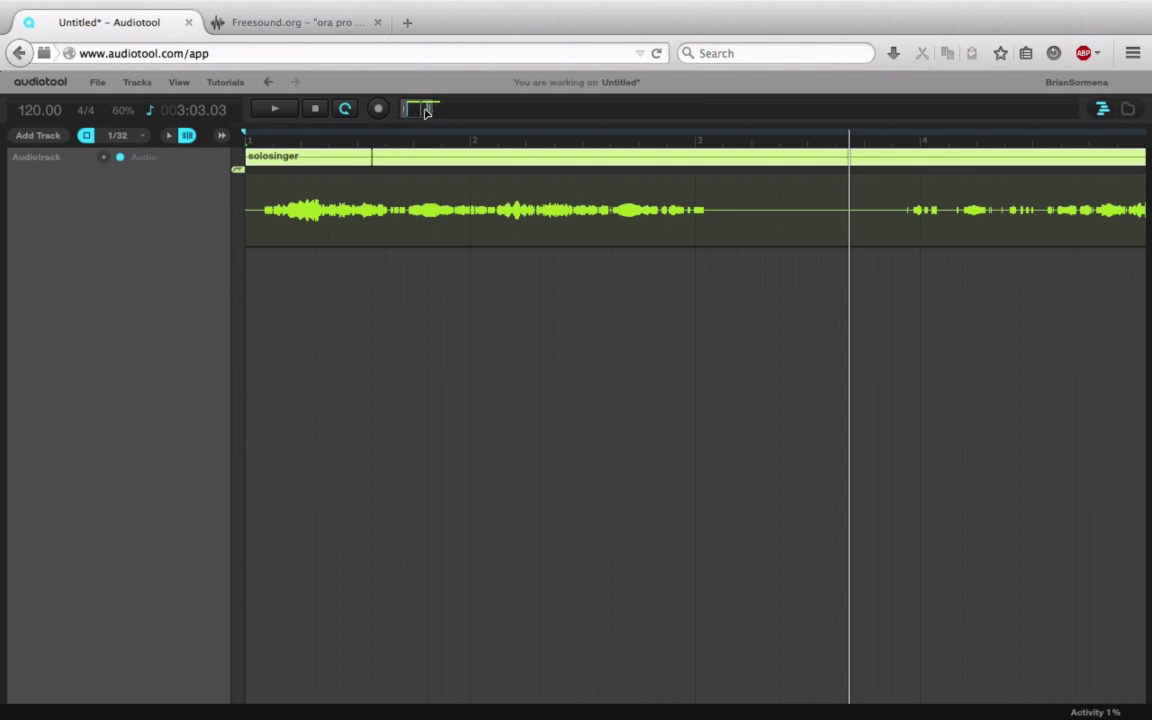
pyautogui.moveTo(427, 110); pyautogui.dragTo(420, 113)
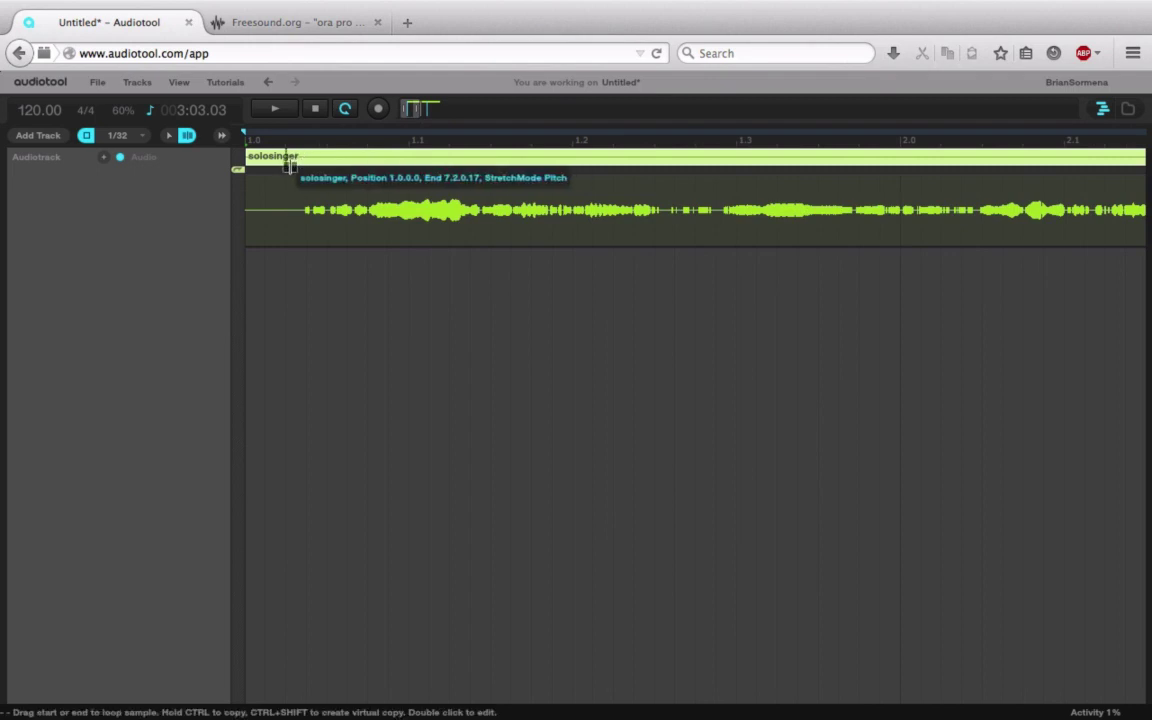
pyautogui.click(132, 135)
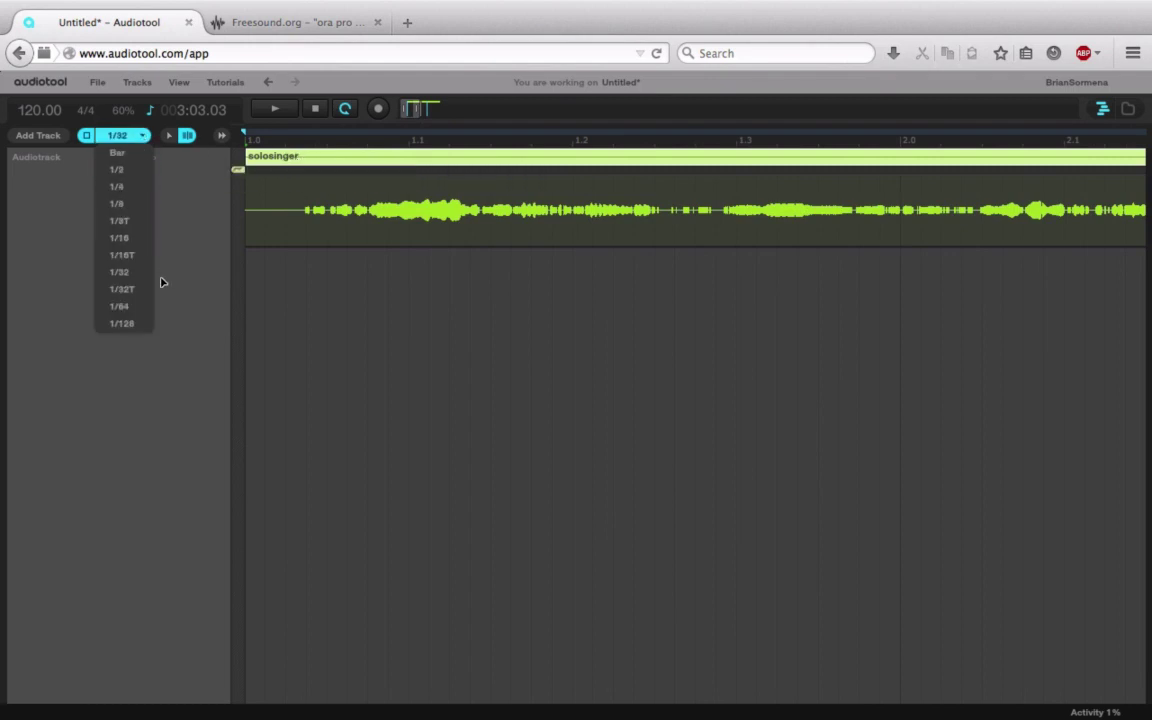
pyautogui.click(119, 306)
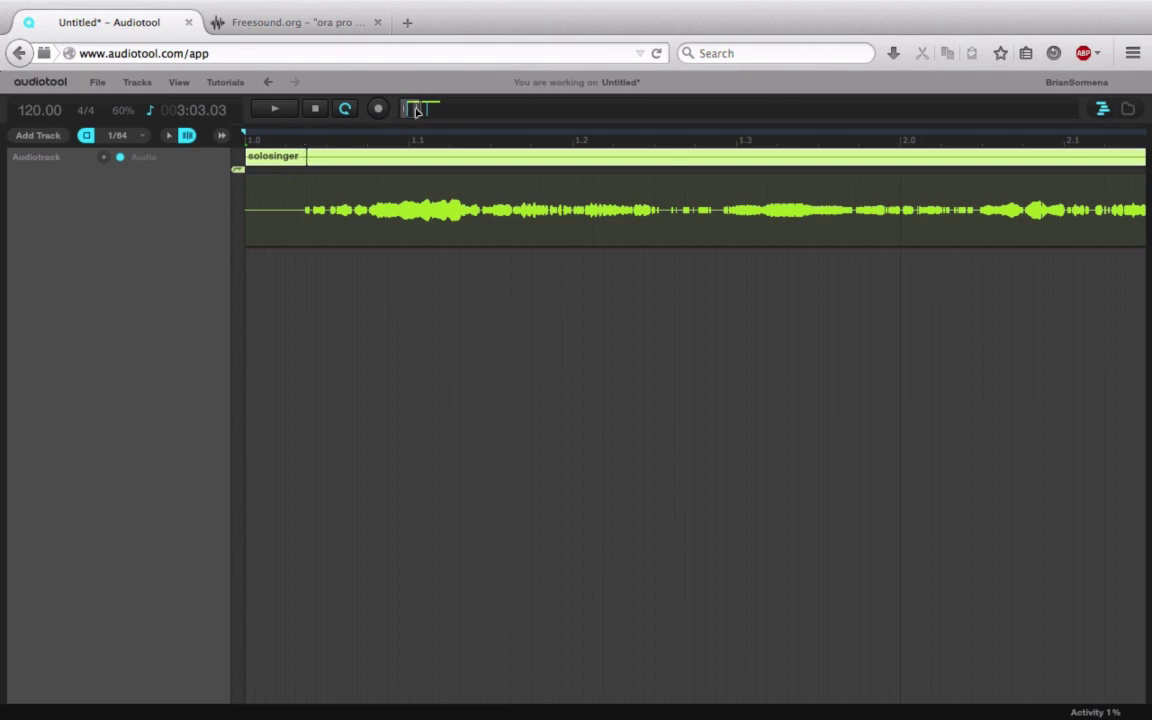
pyautogui.moveTo(413, 113); pyautogui.dragTo(407, 115)
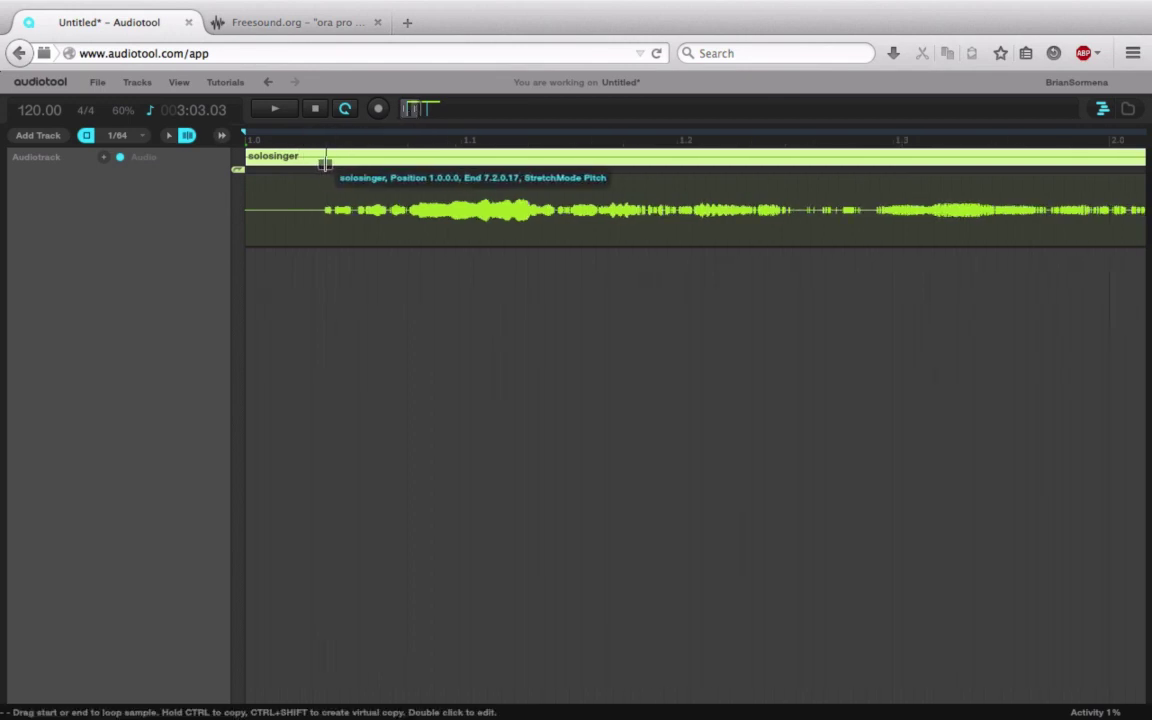
# - Split the solosinger clip where singing begins, just after bar 3, and at later phrase boundaries
pyautogui.click(325, 163)
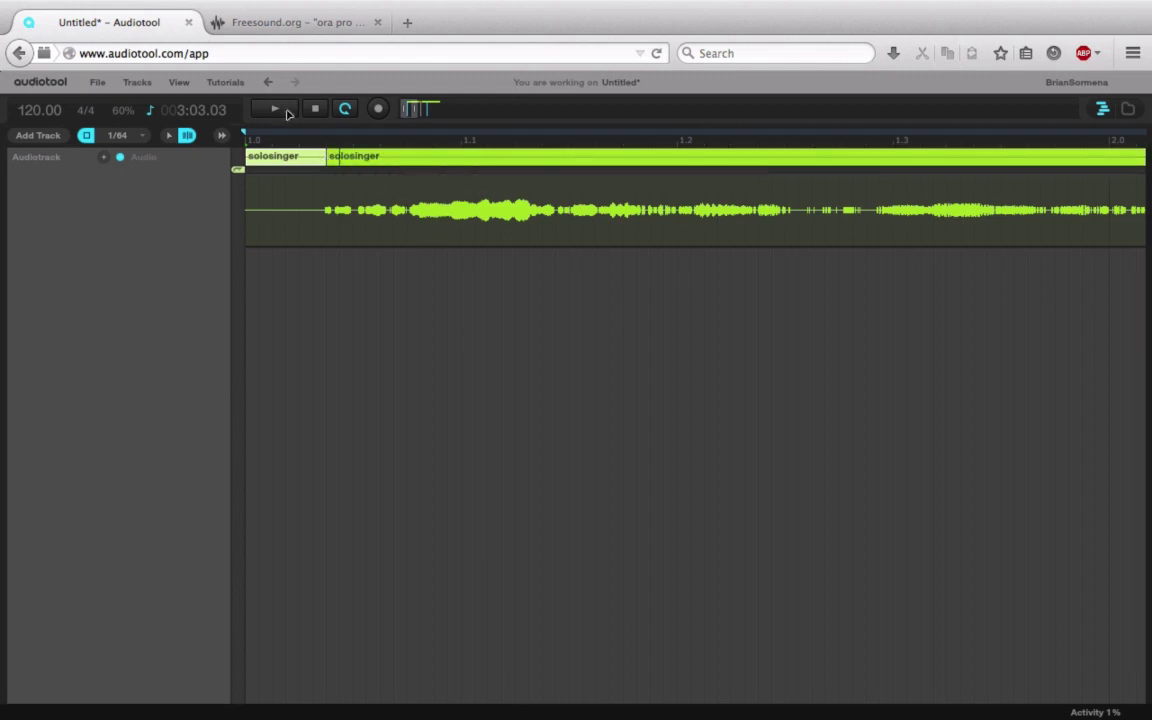
pyautogui.moveTo(411, 113); pyautogui.dragTo(440, 118)
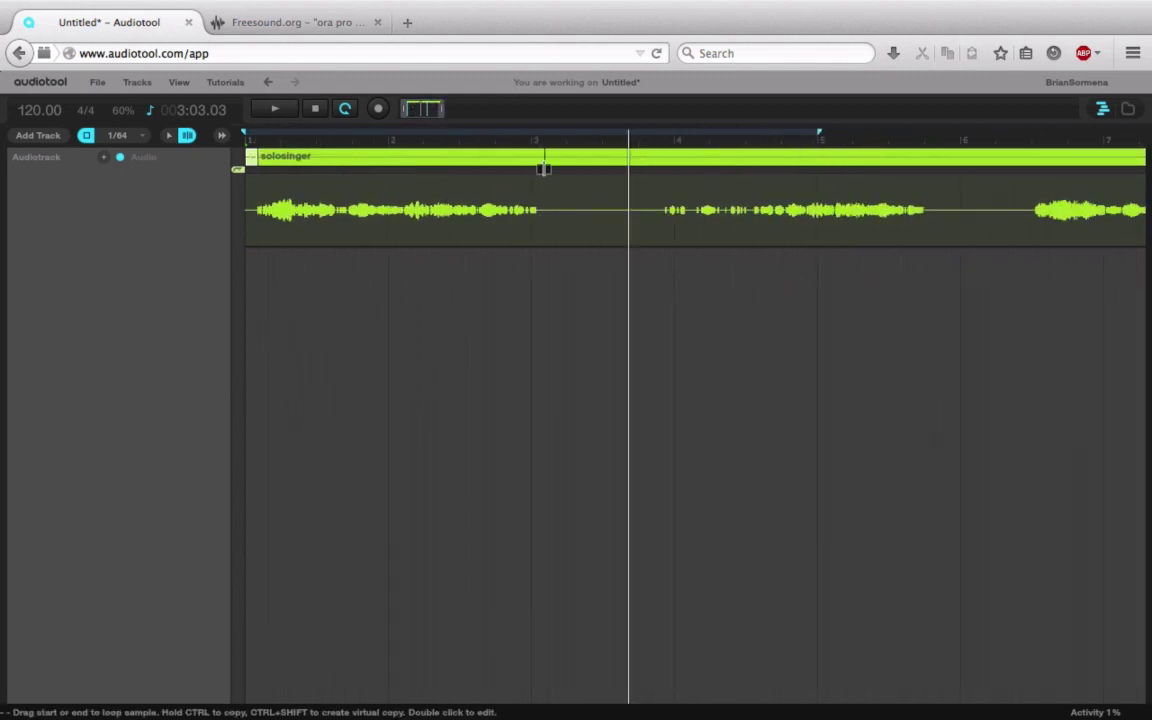
pyautogui.click(544, 163)
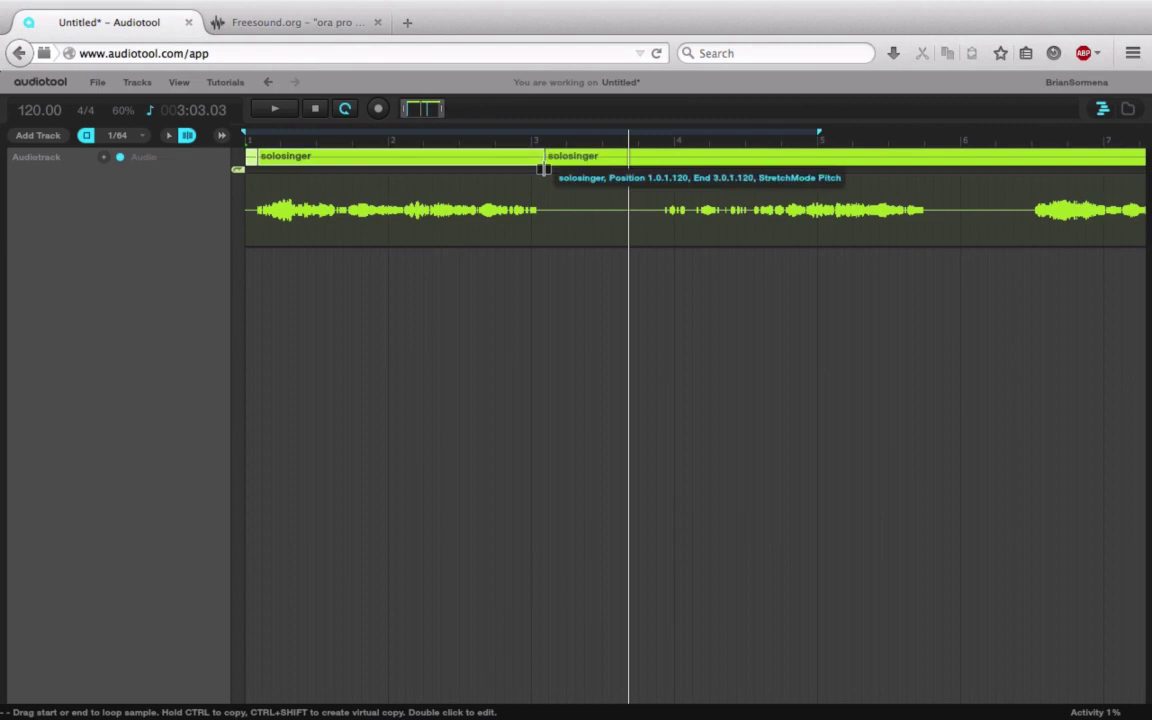
pyautogui.click(660, 163)
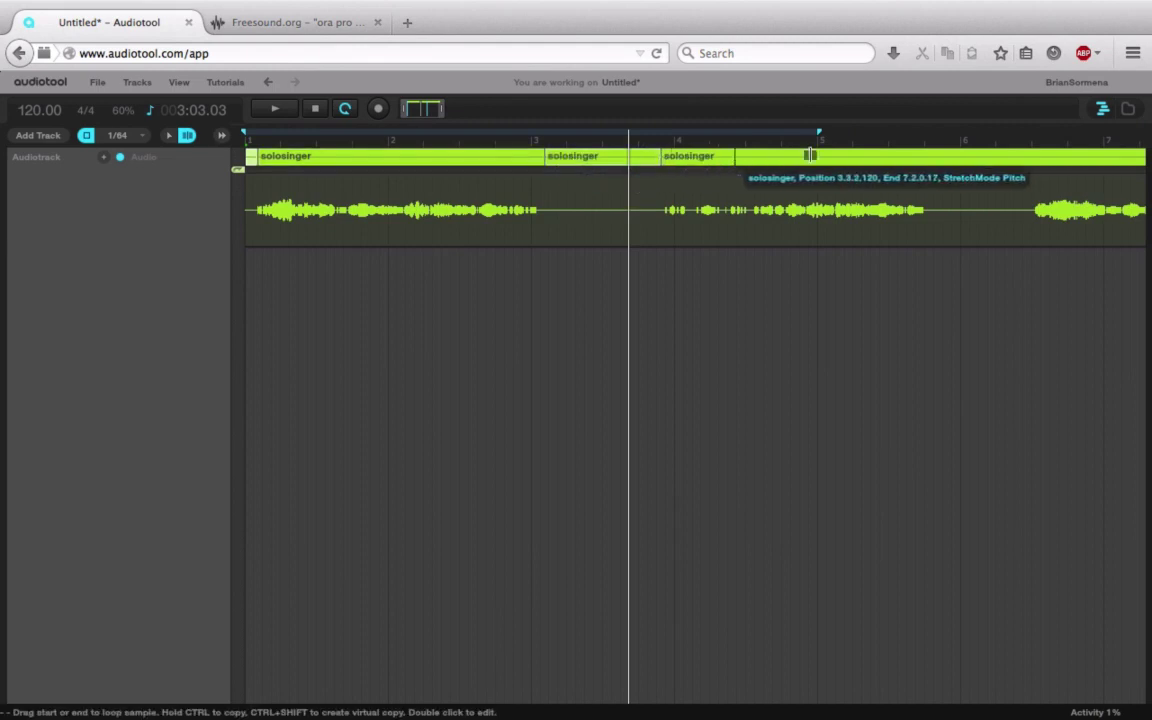
pyautogui.click(935, 163)
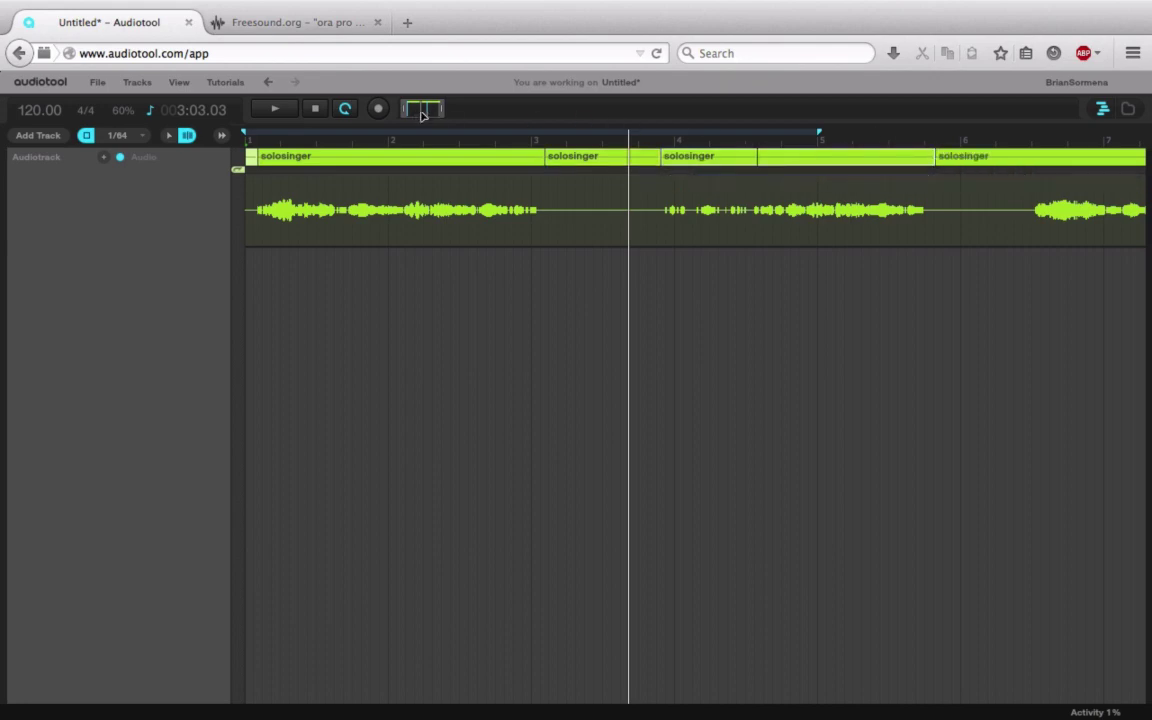
pyautogui.moveTo(425, 114); pyautogui.dragTo(440, 117)
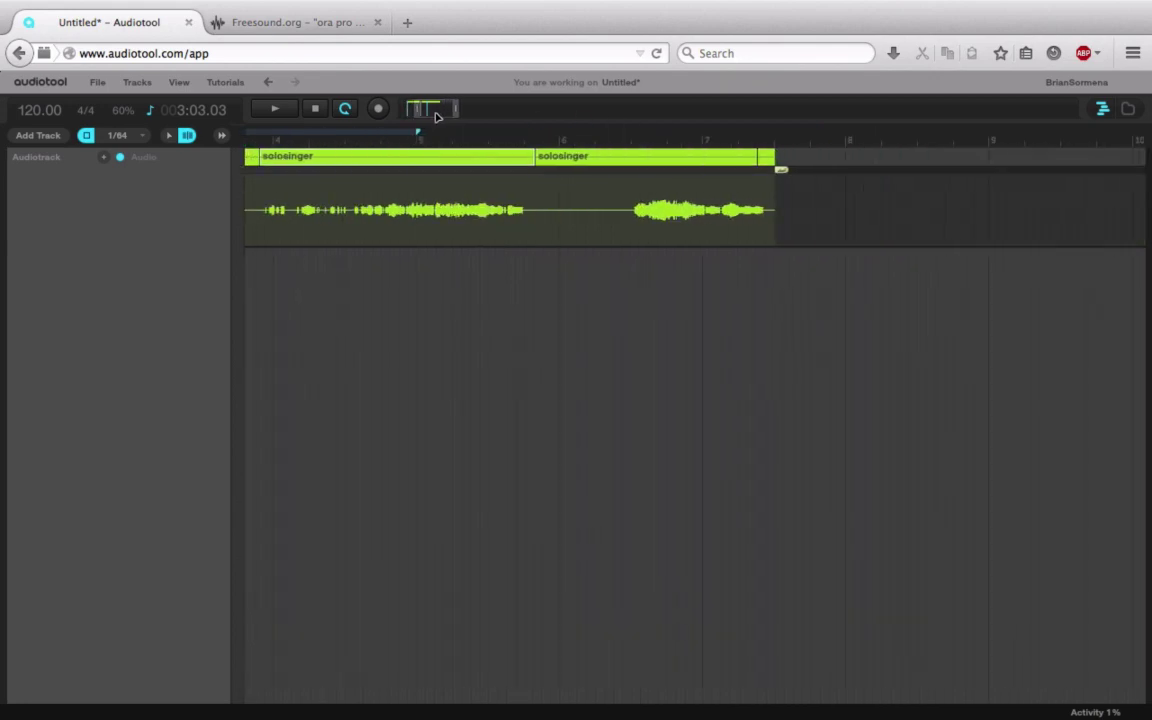
pyautogui.click(632, 163)
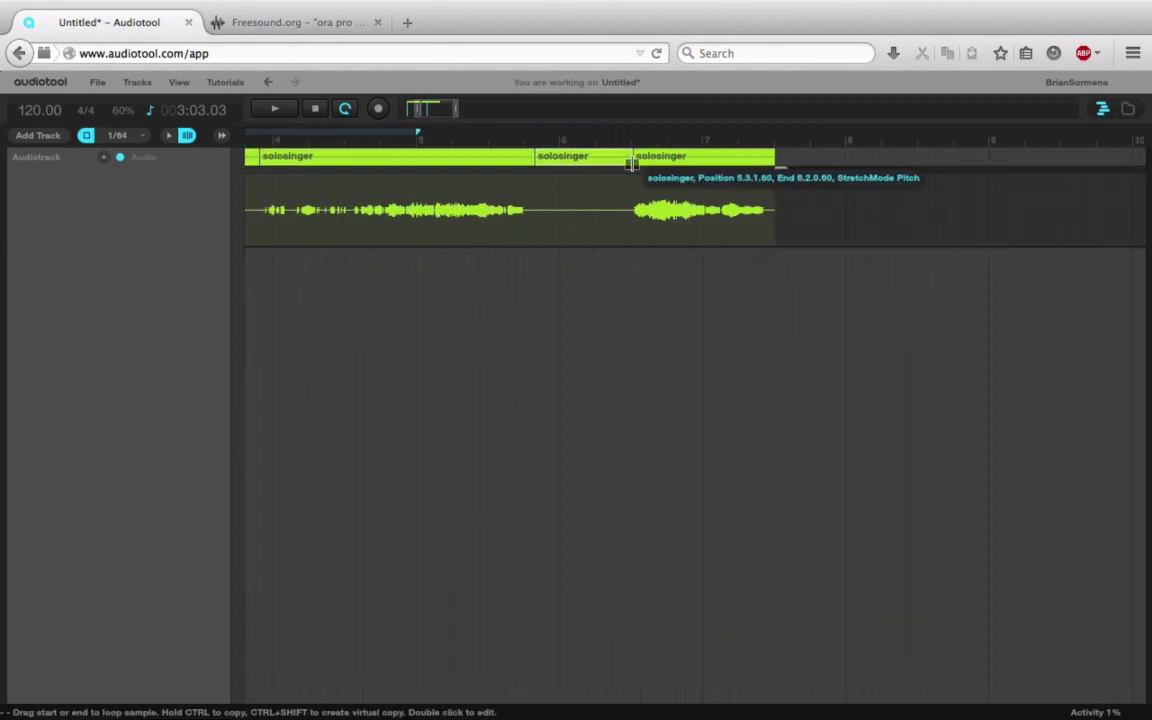
# - Delete the short middle piece of the split solosinger clip
pyautogui.click(170, 136)
pyautogui.press('Delete')
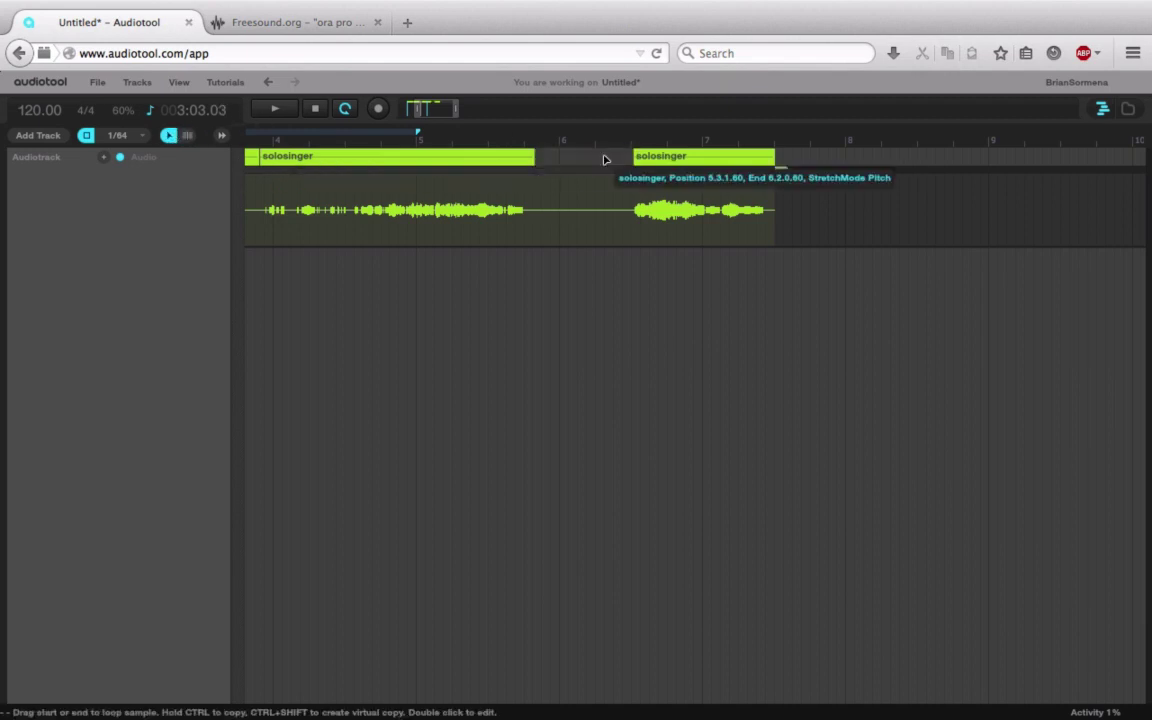
pyautogui.moveTo(422, 110); pyautogui.dragTo(414, 159)
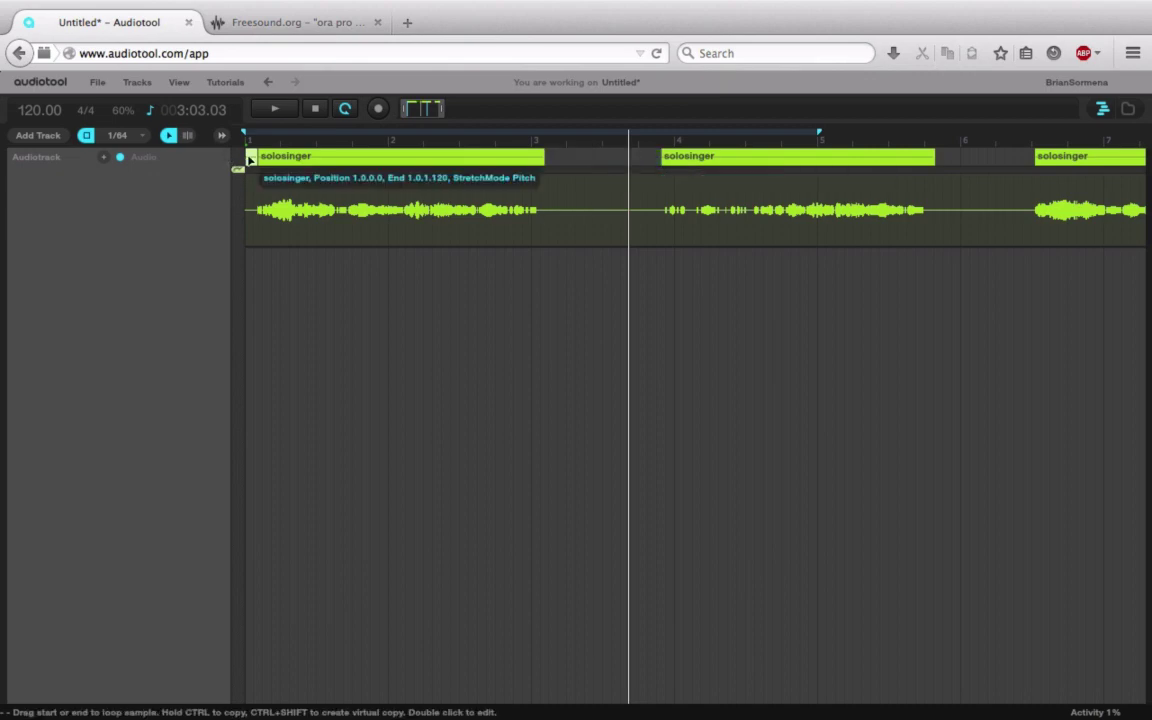
# - Drag the first solosinger clip's loop end leftwards to shorten it
pyautogui.click(312, 159)
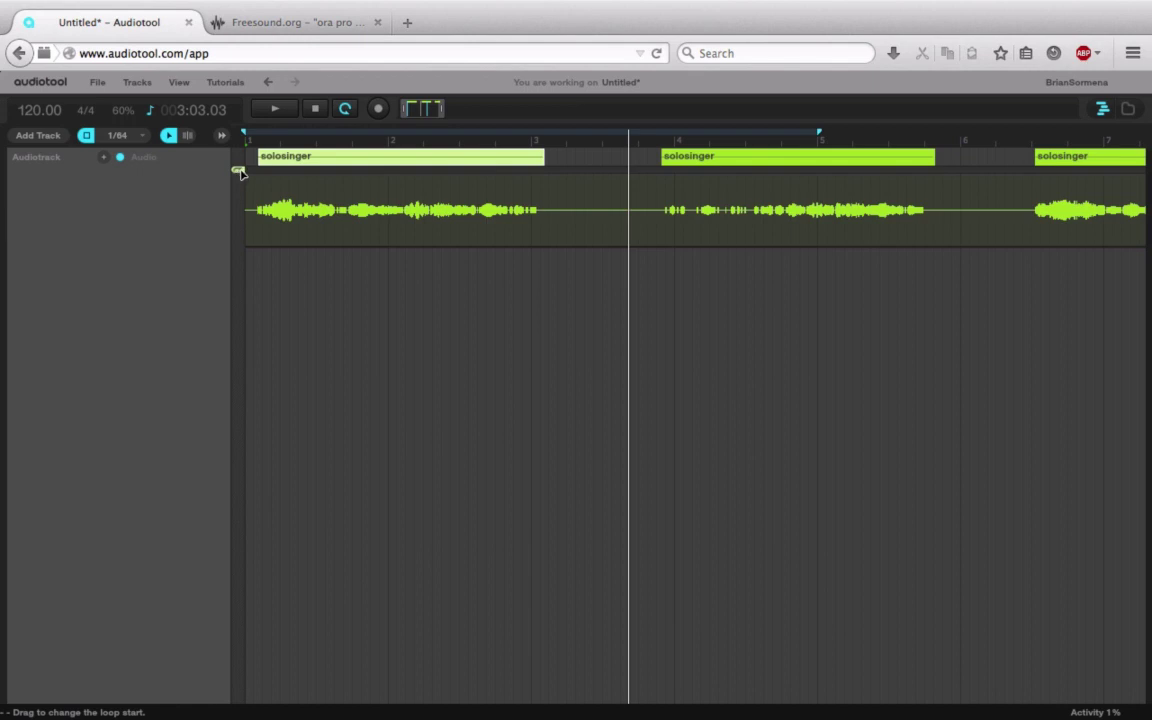
pyautogui.moveTo(446, 113)
pyautogui.mouseDown()
pyautogui.moveTo(470, 113)
pyautogui.moveTo(415, 117)
pyautogui.moveTo(455, 113)
pyautogui.mouseUp()
pyautogui.moveTo(946, 170); pyautogui.dragTo(473, 177)
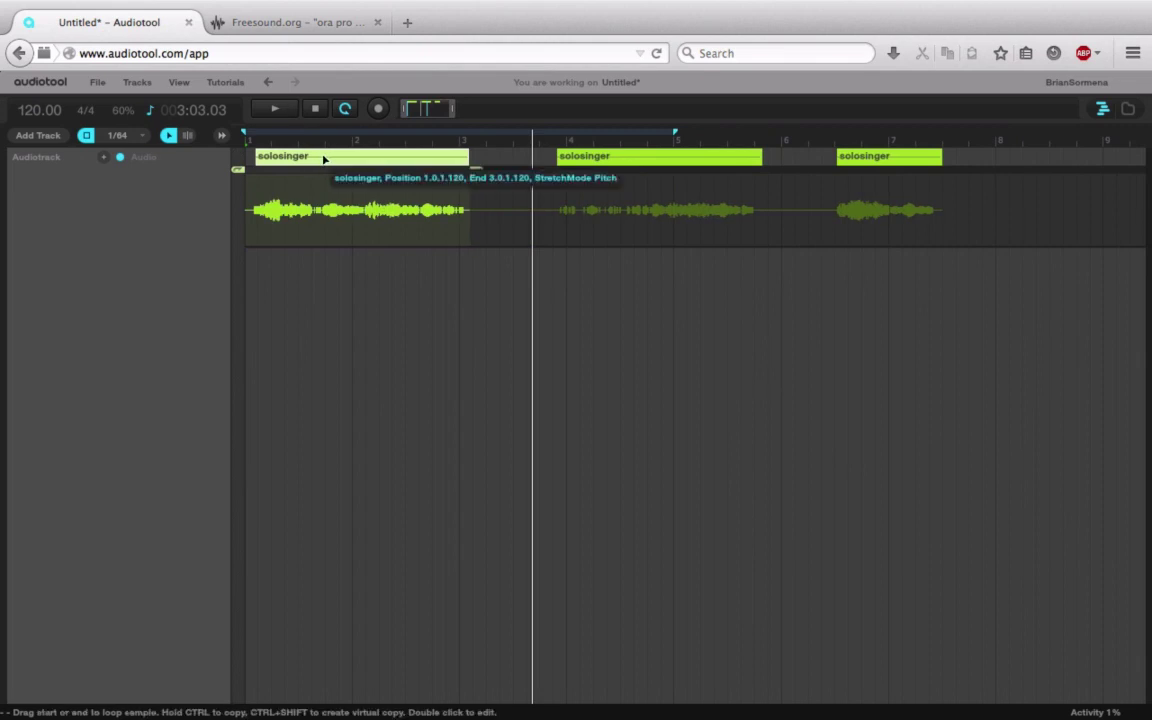
# - Recolour the second solosinger clip to Plum and the third to Audiotool cyan
pyautogui.click(613, 156)
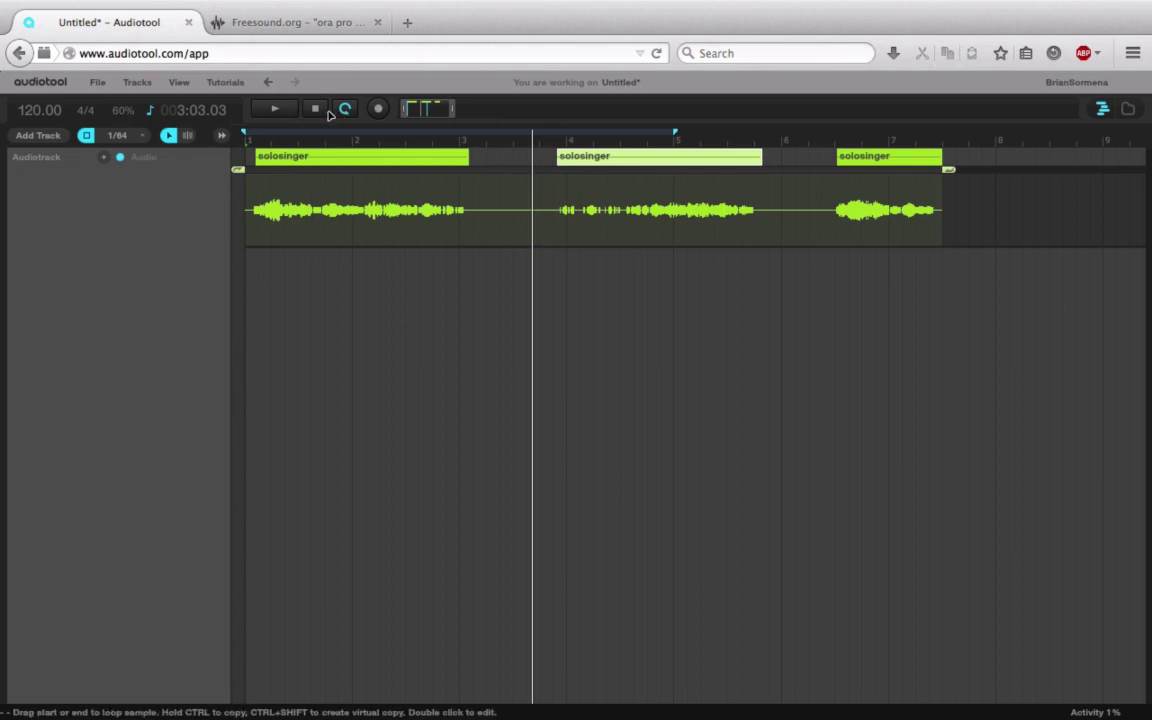
pyautogui.rightClick(634, 157)
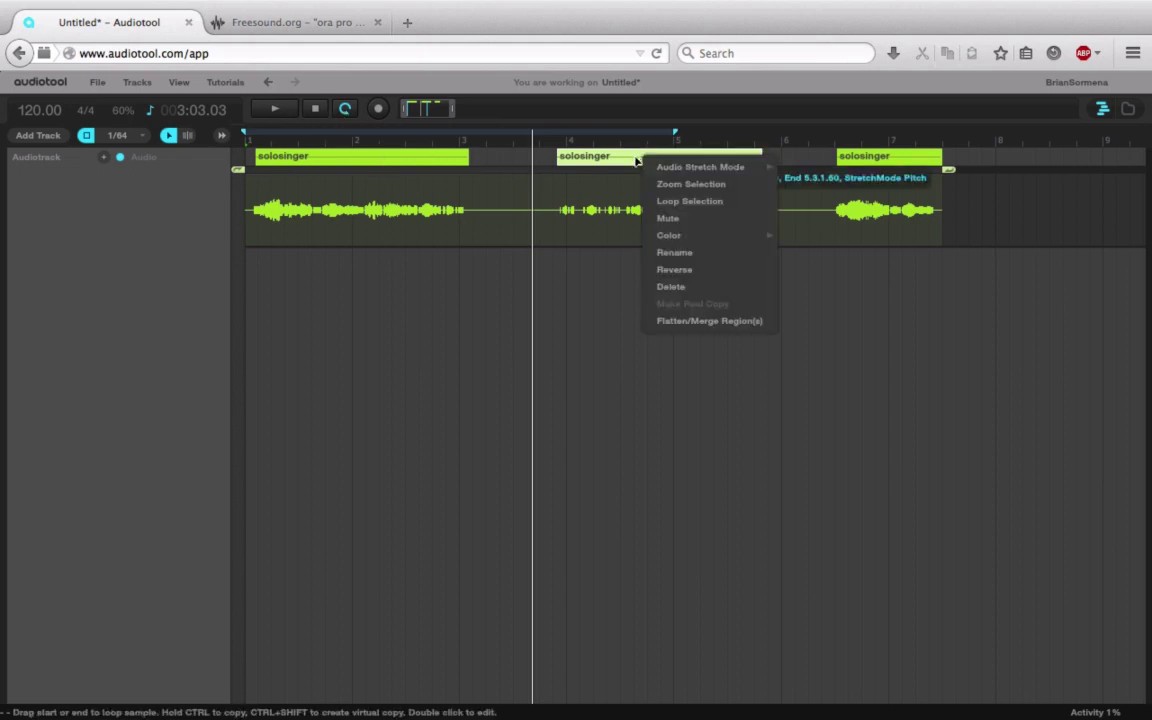
pyautogui.moveTo(740, 235)
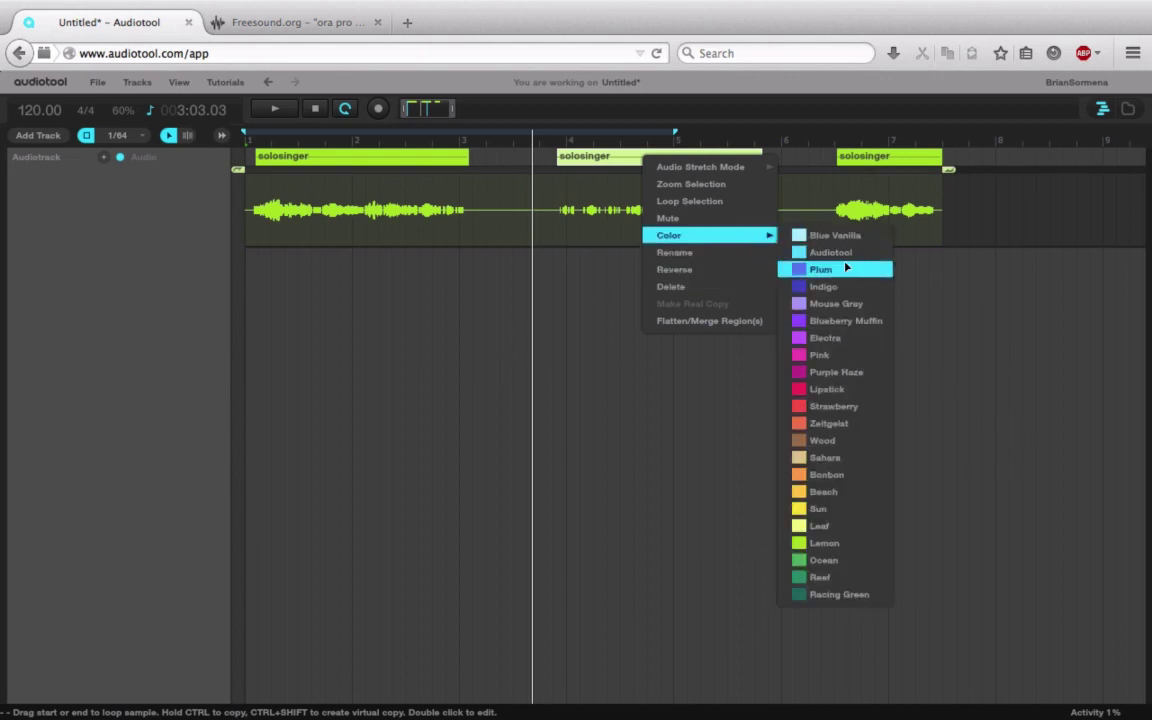
pyautogui.click(819, 268)
pyautogui.rightClick(884, 157)
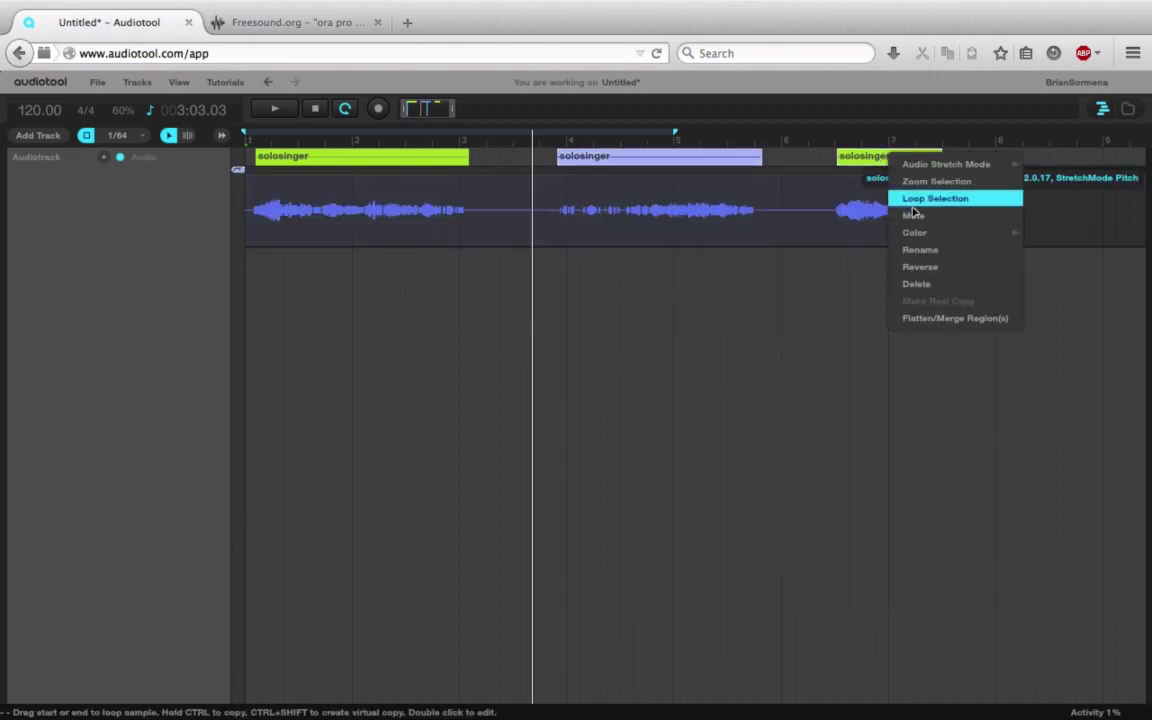
pyautogui.moveTo(930, 232)
pyautogui.click(1090, 246)
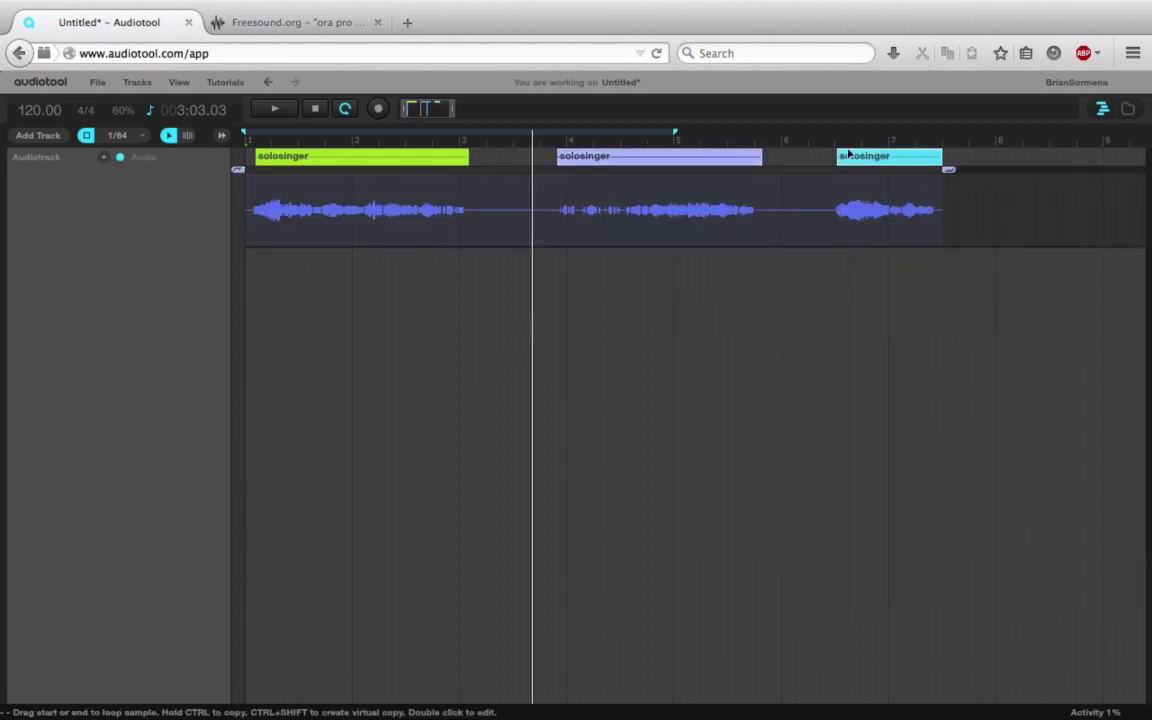
pyautogui.click(385, 155)
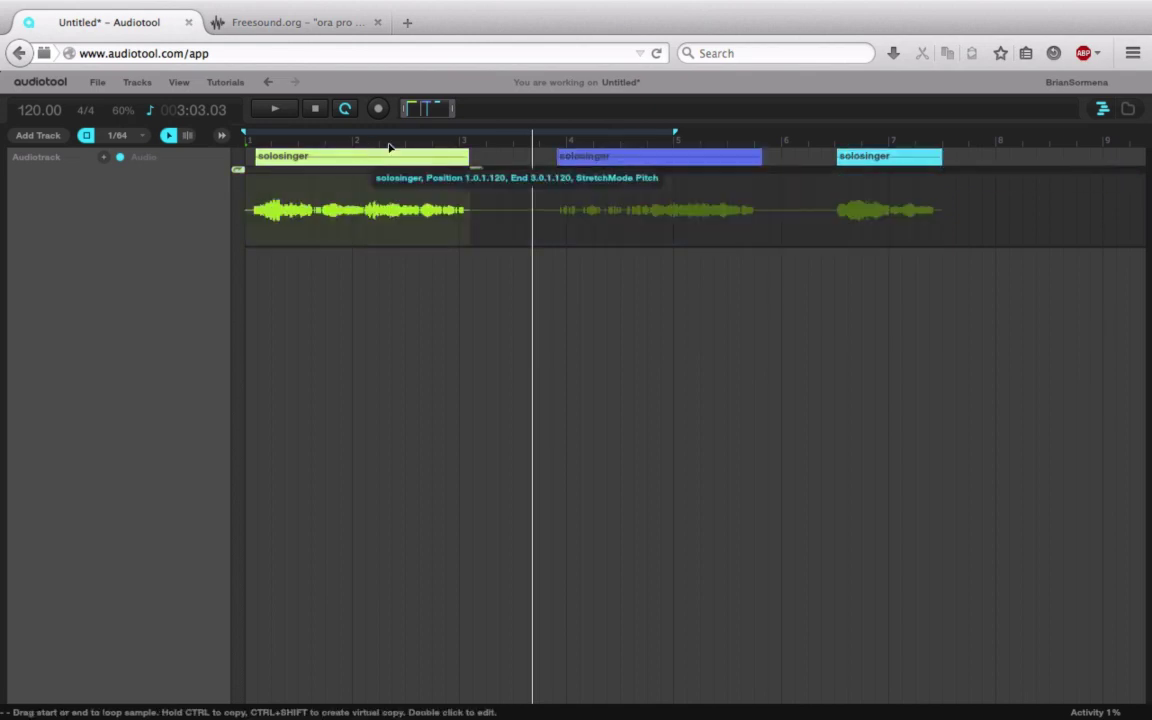
# - Play the arrangement from the start with looping switched off
pyautogui.click(273, 110)
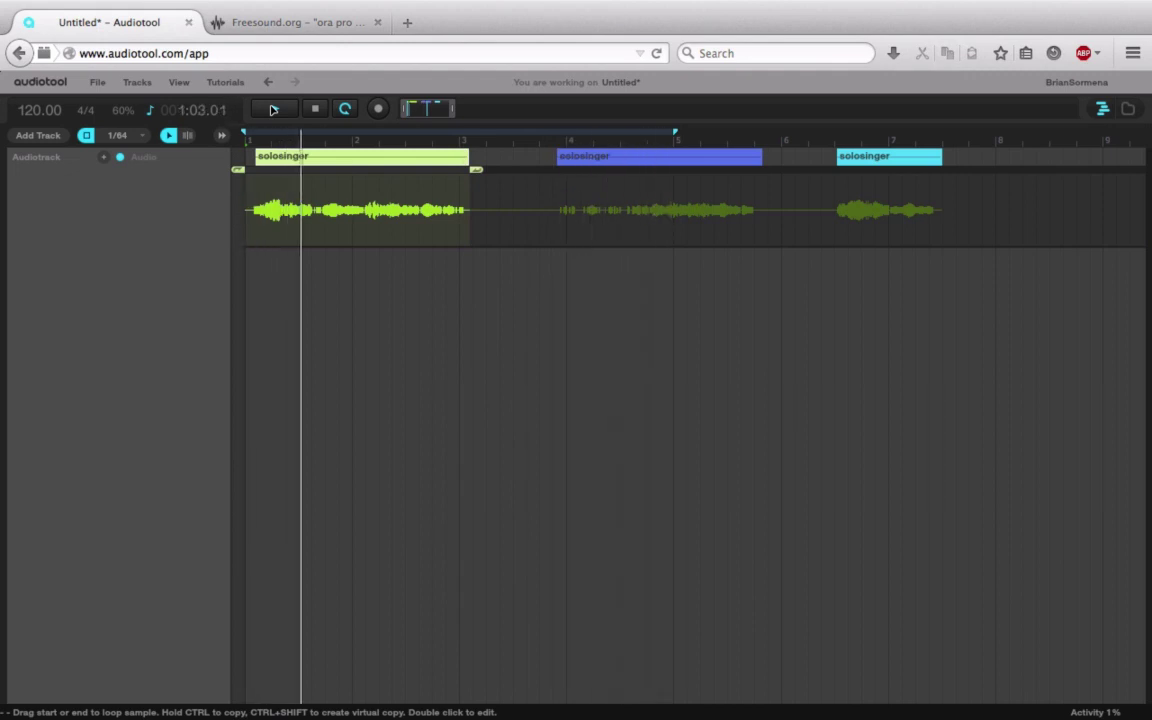
pyautogui.click(345, 108)
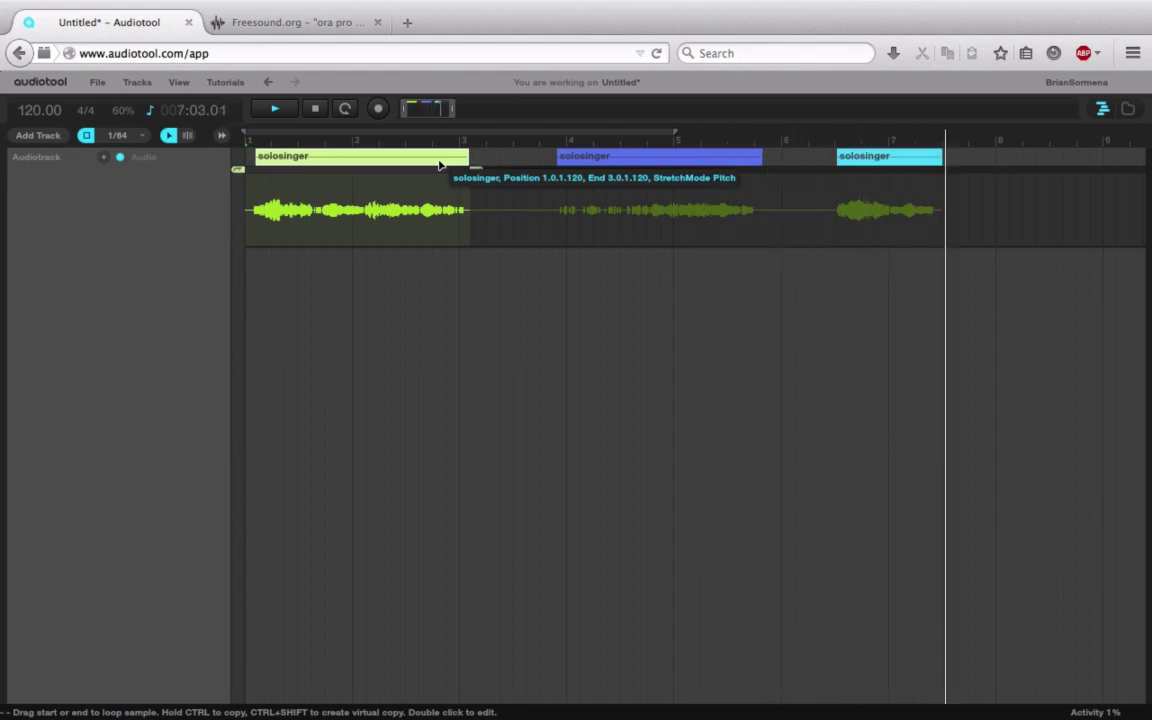
# - Trim the loop points: purple clip's loop start later, cyan clip's loop end earlier and start to its beginning
pyautogui.click(569, 162)
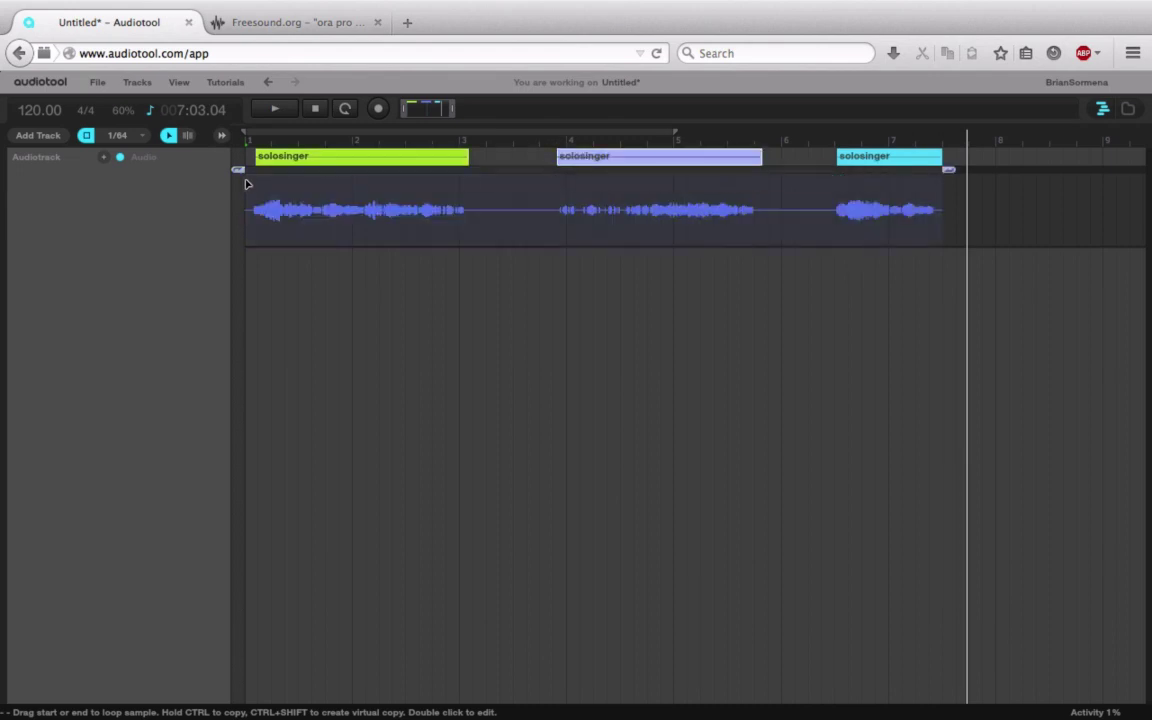
pyautogui.moveTo(238, 171); pyautogui.dragTo(535, 234)
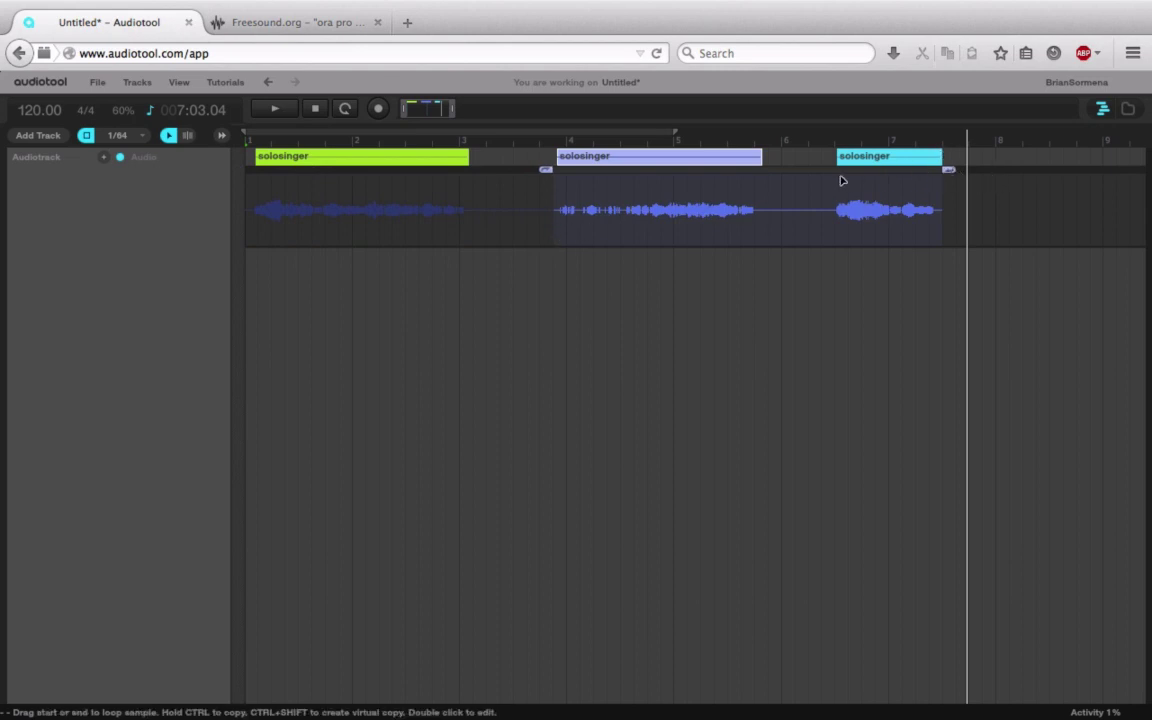
pyautogui.moveTo(940, 178); pyautogui.dragTo(922, 178)
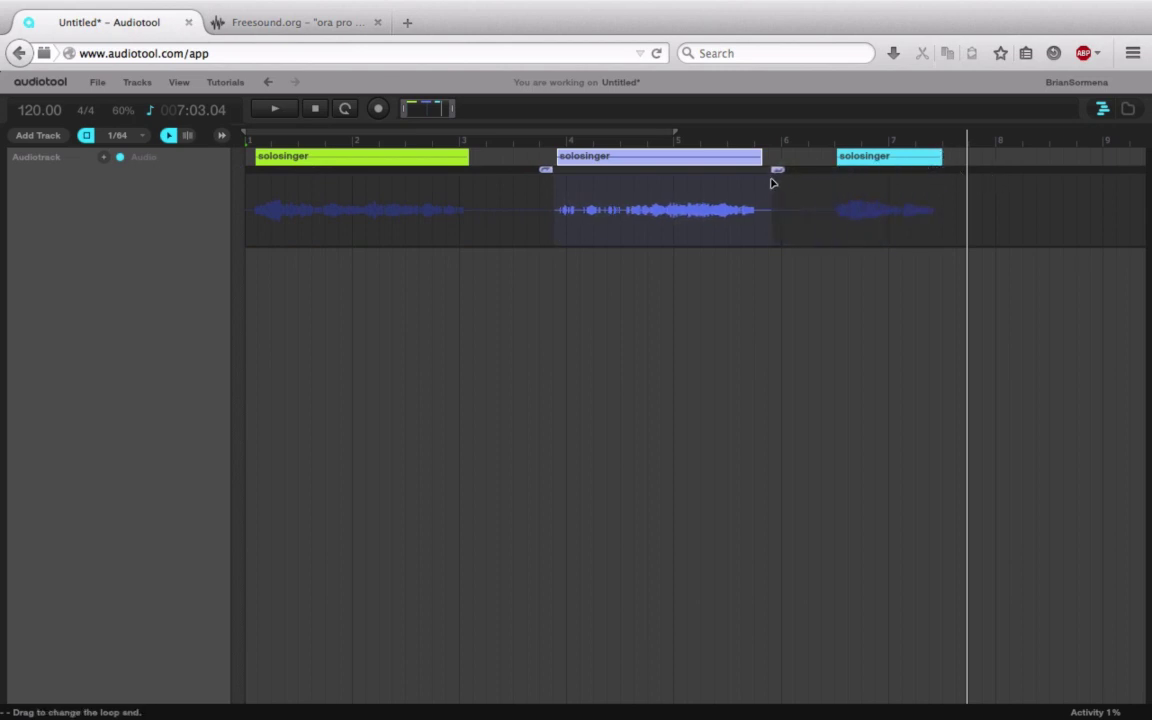
pyautogui.click(849, 168)
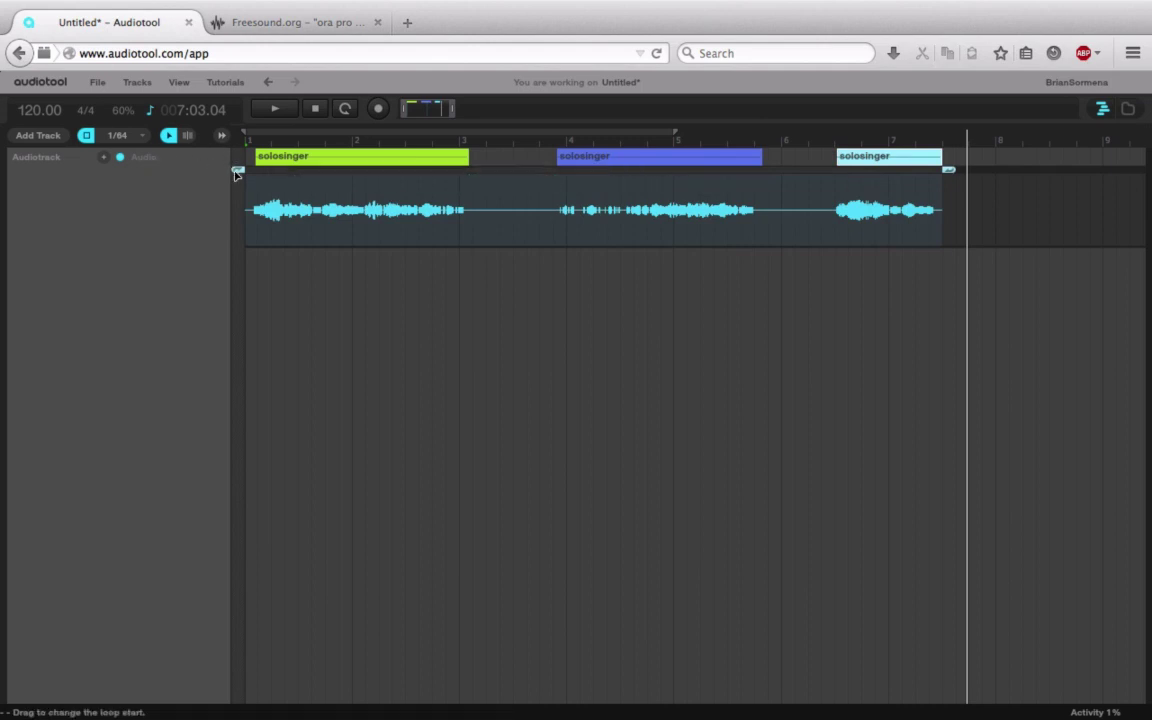
pyautogui.moveTo(237, 173); pyautogui.dragTo(836, 197)
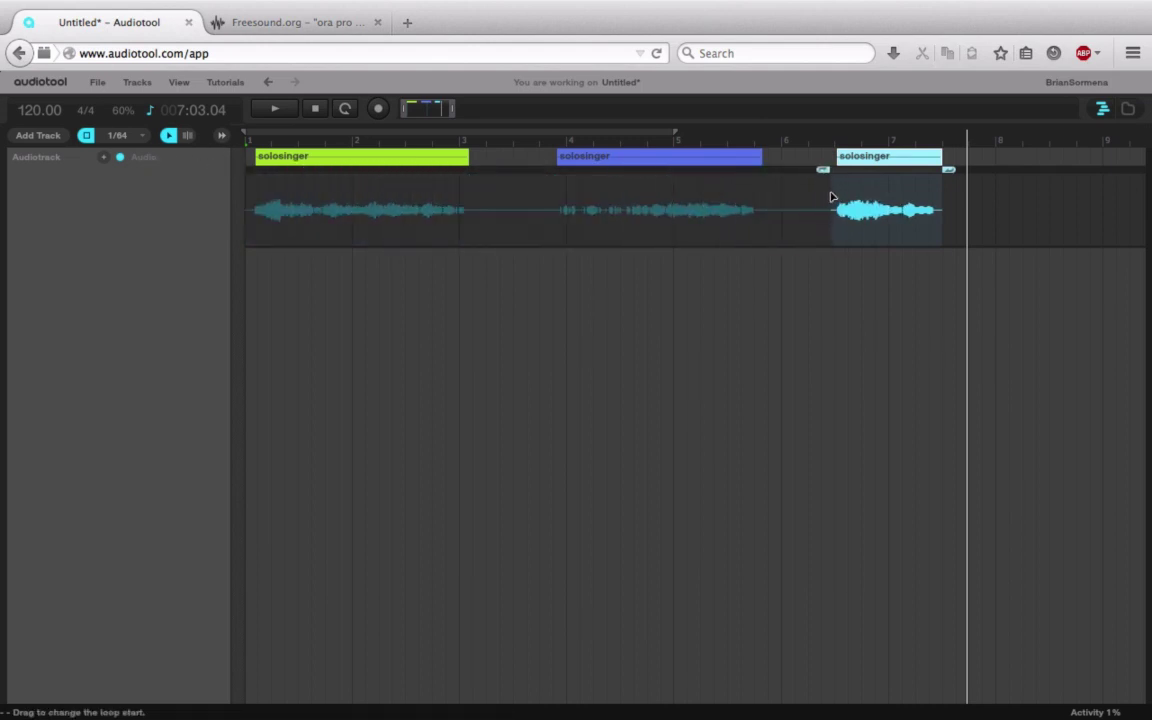
# - Move the purple clip left so it sits right after the green clip
pyautogui.click(316, 109)
pyautogui.moveTo(578, 160); pyautogui.dragTo(483, 160)
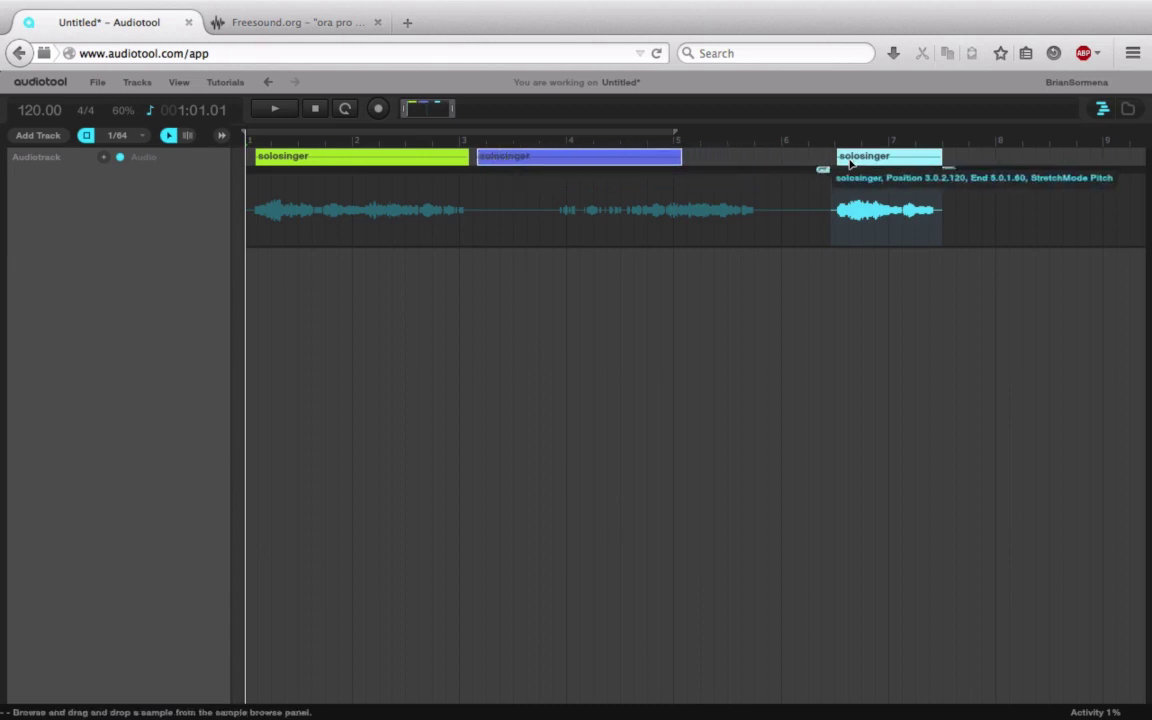
pyautogui.moveTo(840, 160); pyautogui.dragTo(699, 160)
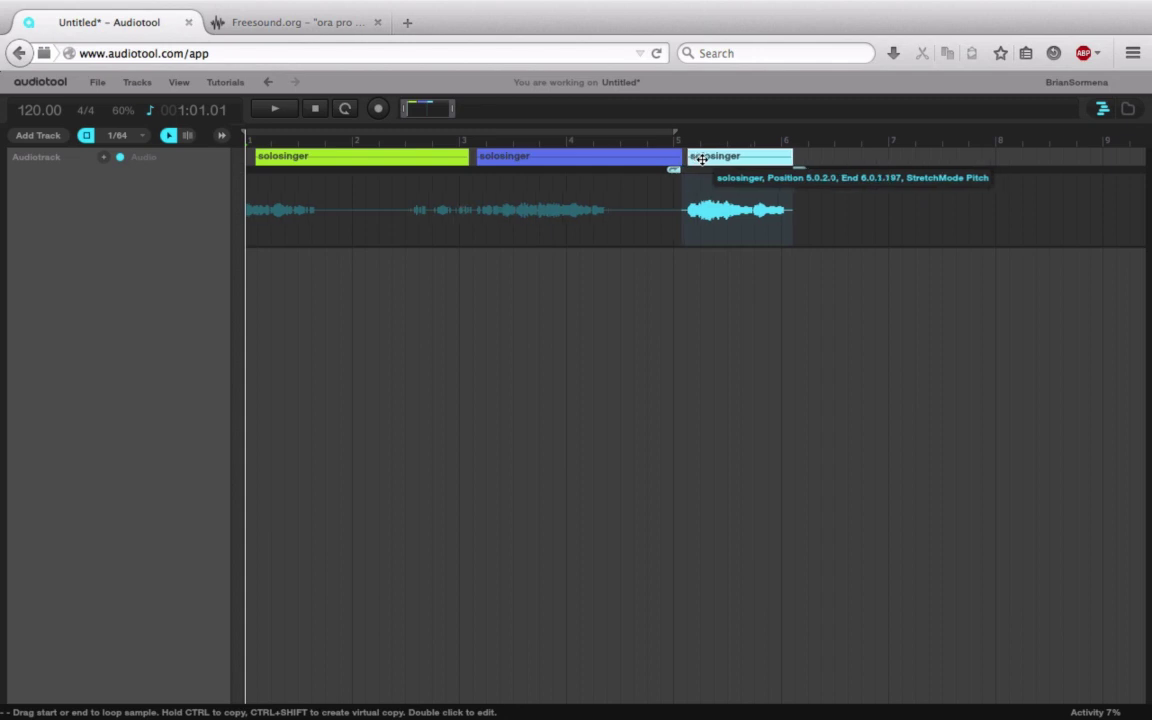
# - Play the arrangement and stretch the cyan clip's right edge out past bar 8
pyautogui.click(288, 111)
pyautogui.click(329, 156)
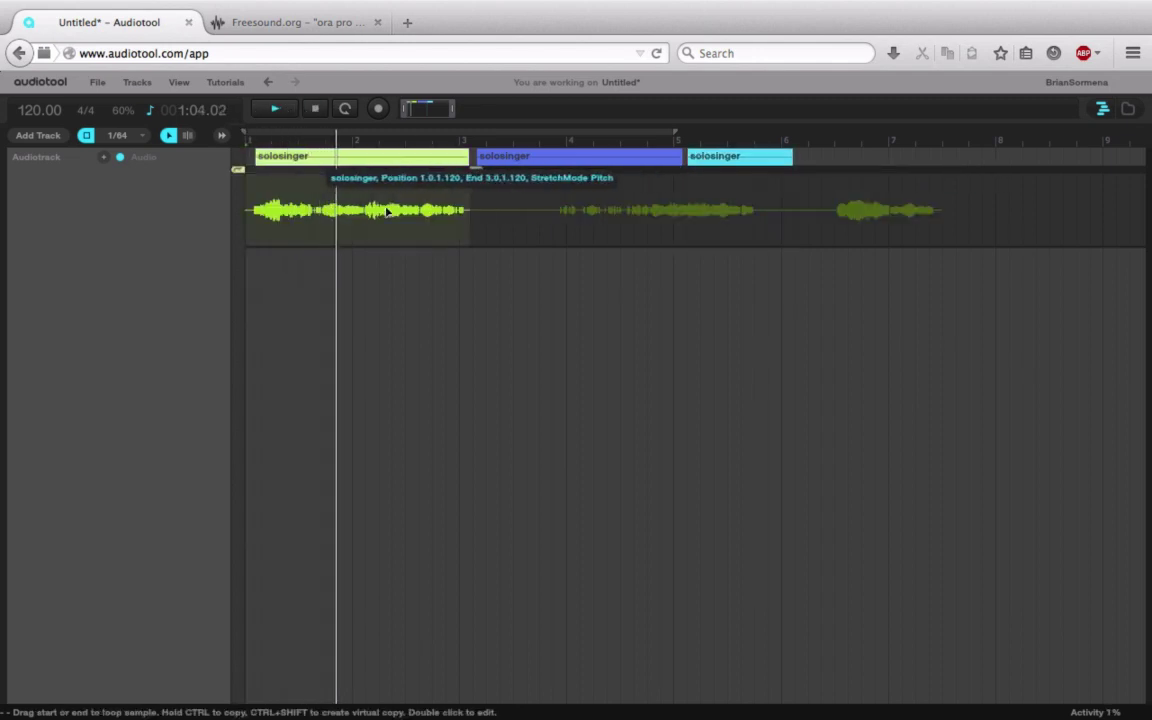
pyautogui.click(566, 160)
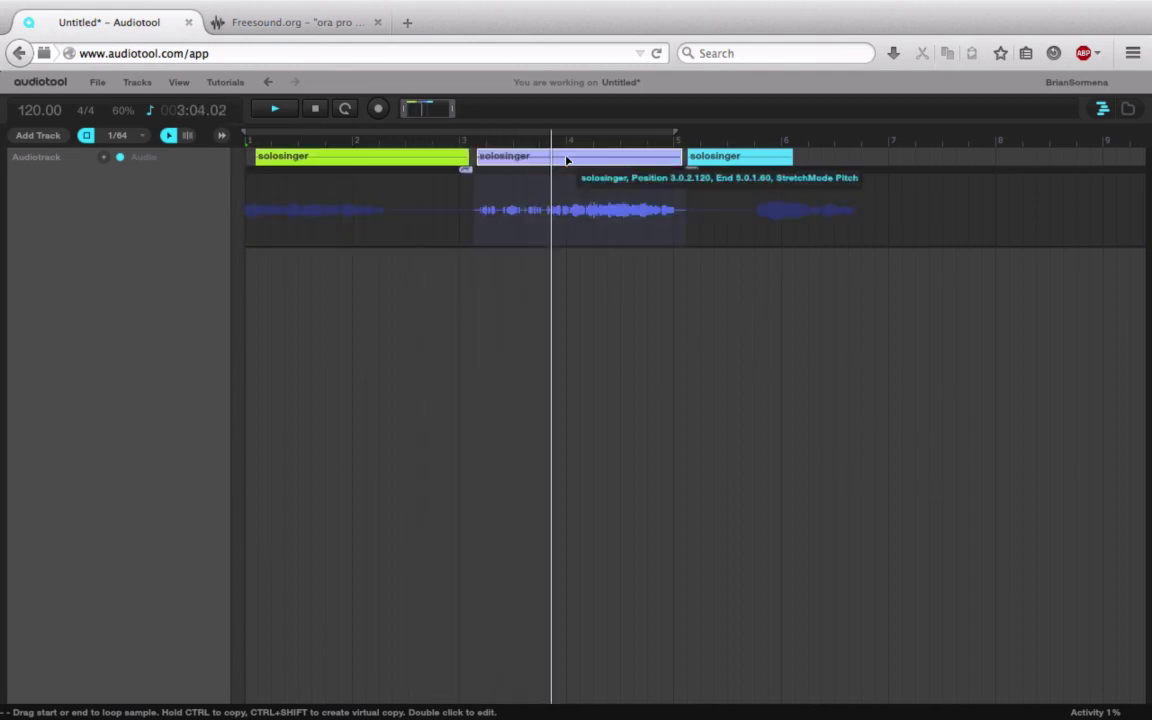
pyautogui.click(754, 159)
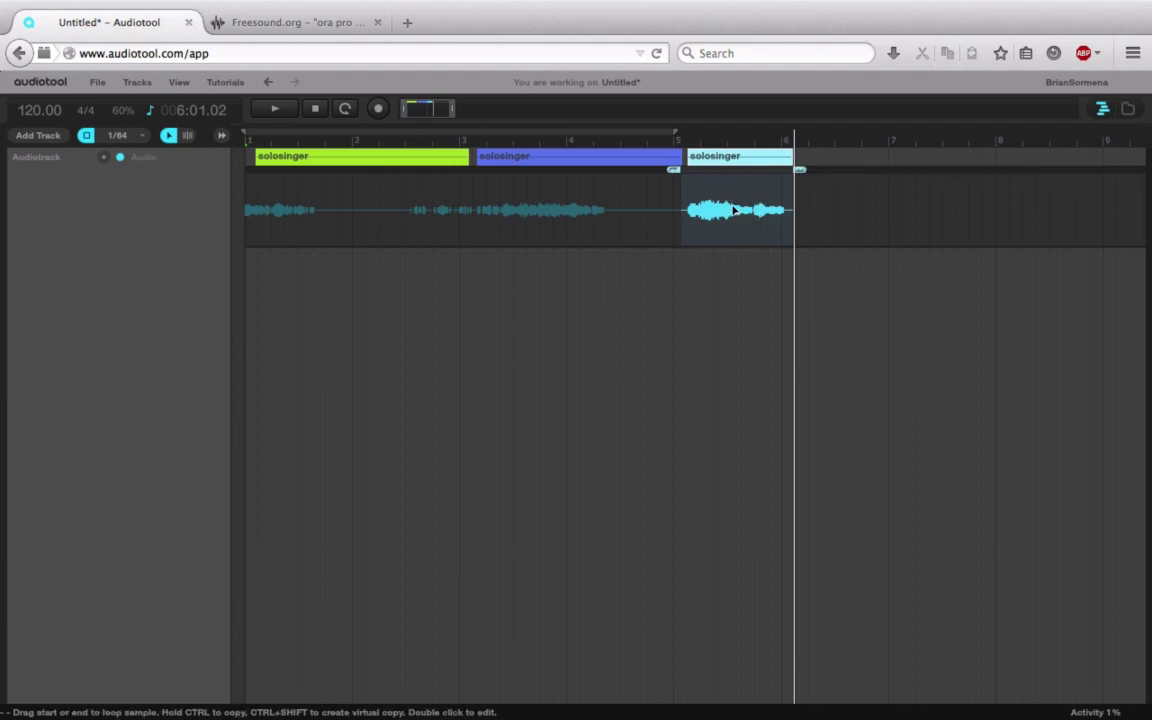
pyautogui.moveTo(789, 155); pyautogui.dragTo(1085, 147)
pyautogui.click(687, 138)
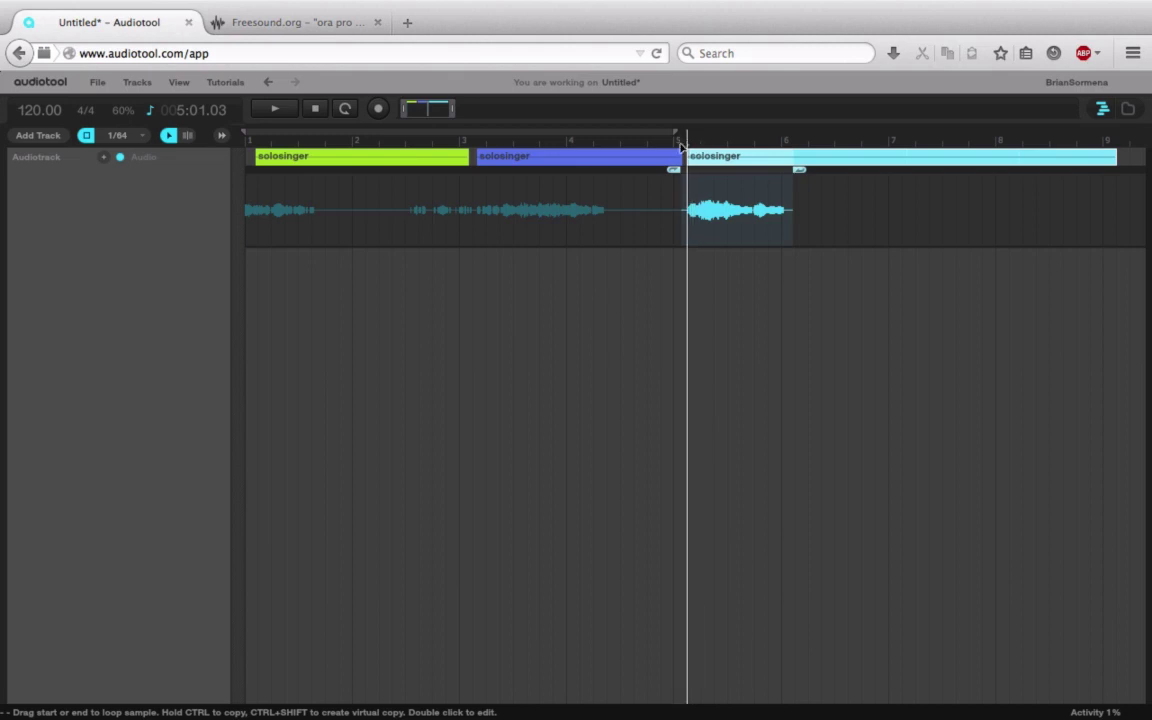
pyautogui.press('space')
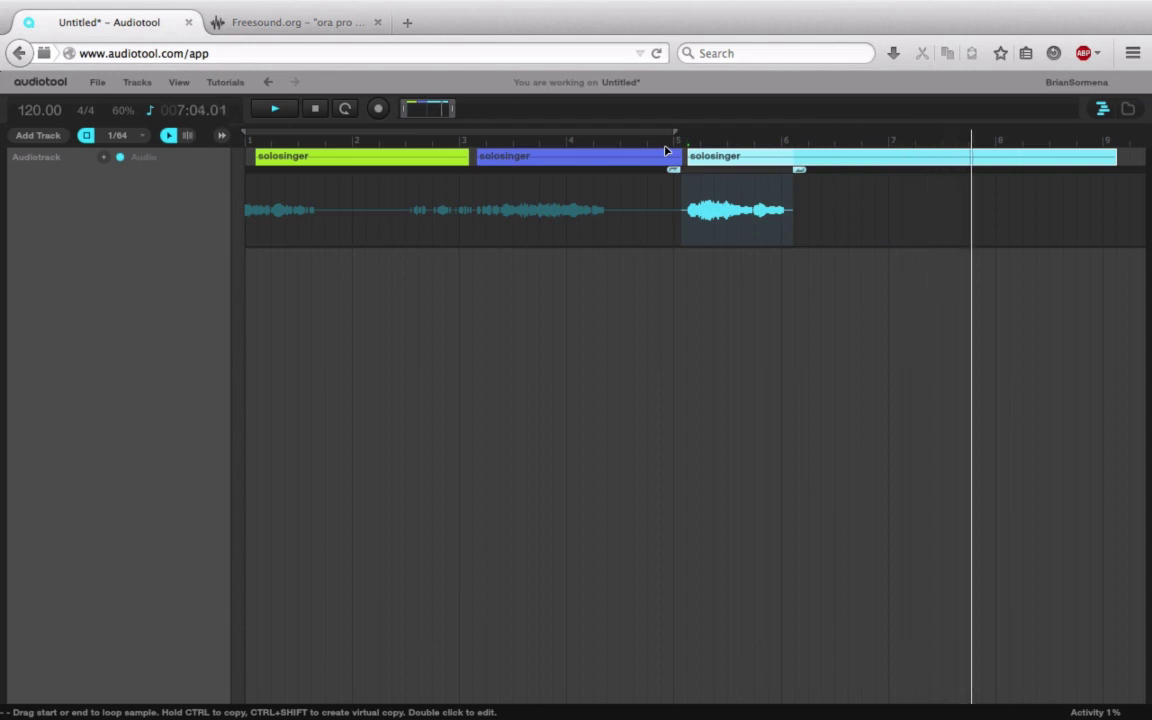
pyautogui.moveTo(650, 175); pyautogui.dragTo(400, 178)
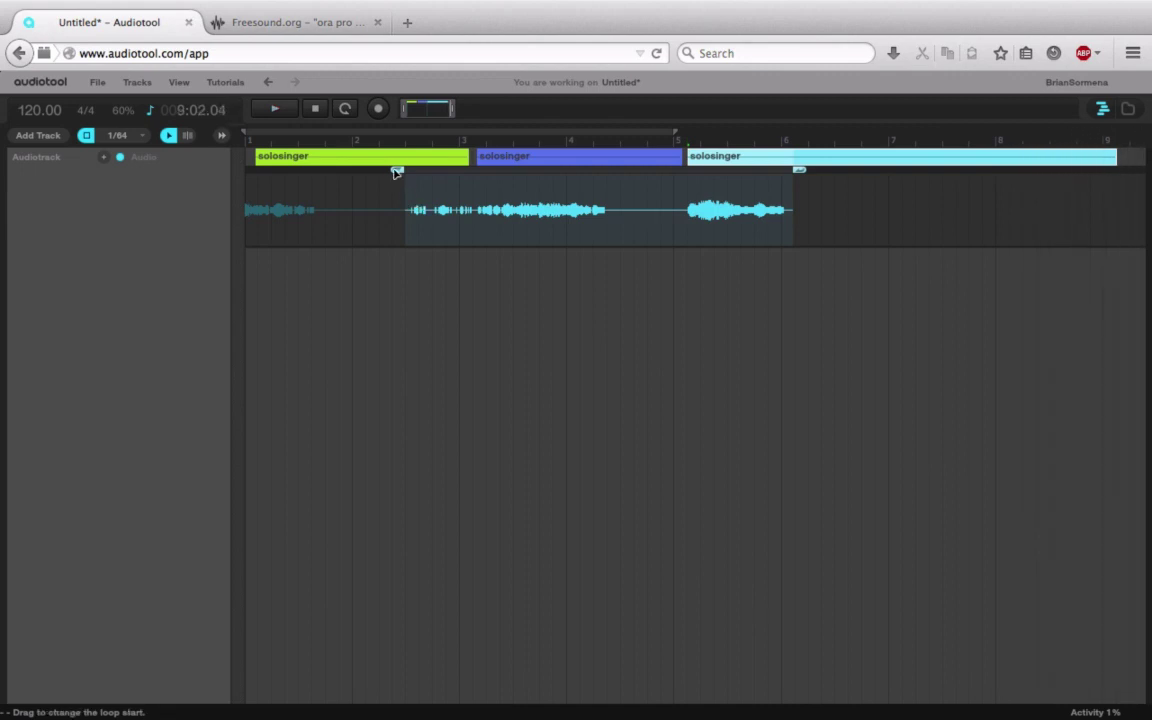
pyautogui.moveTo(397, 171); pyautogui.dragTo(692, 178)
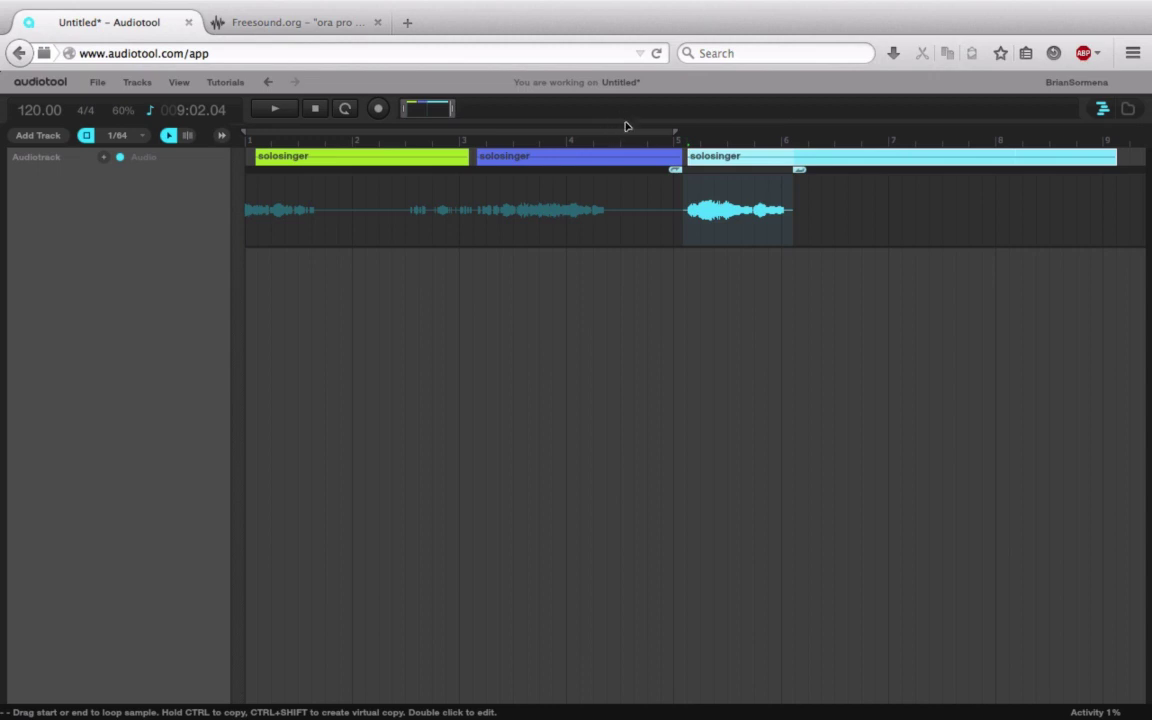
# - Shorten the cyan clip to end at 6.0.2.77 and hide its waveform editing lane
pyautogui.moveTo(1114, 162); pyautogui.dragTo(790, 167)
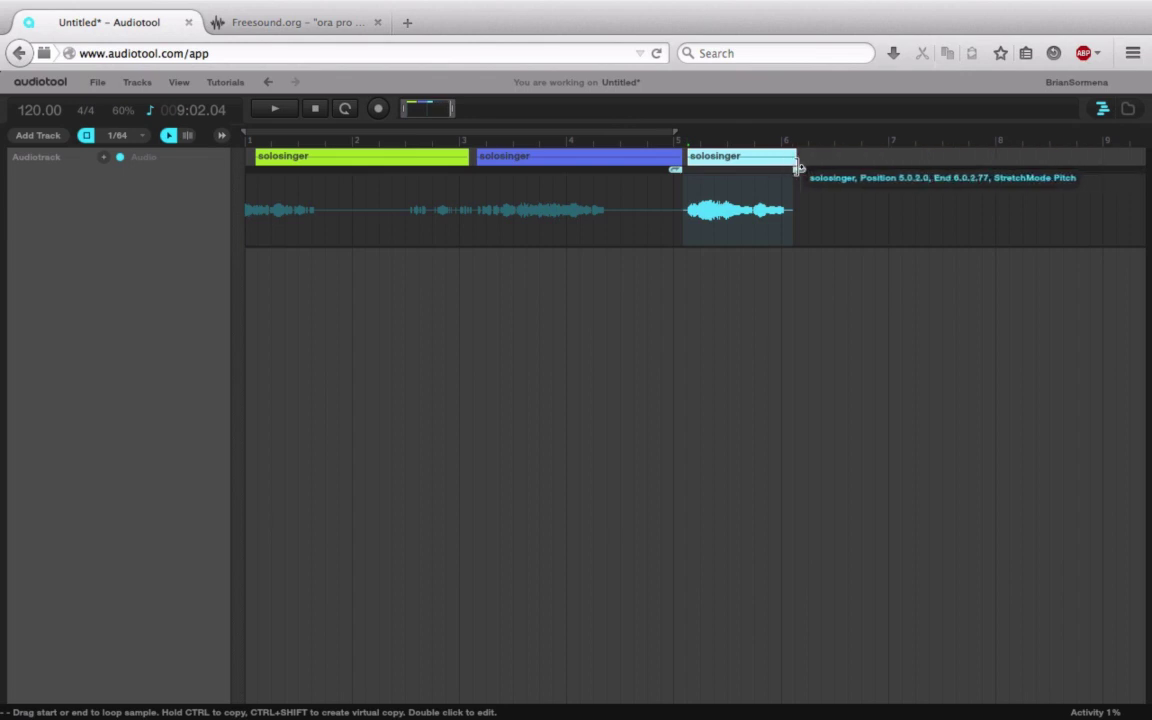
pyautogui.rightClick(752, 162)
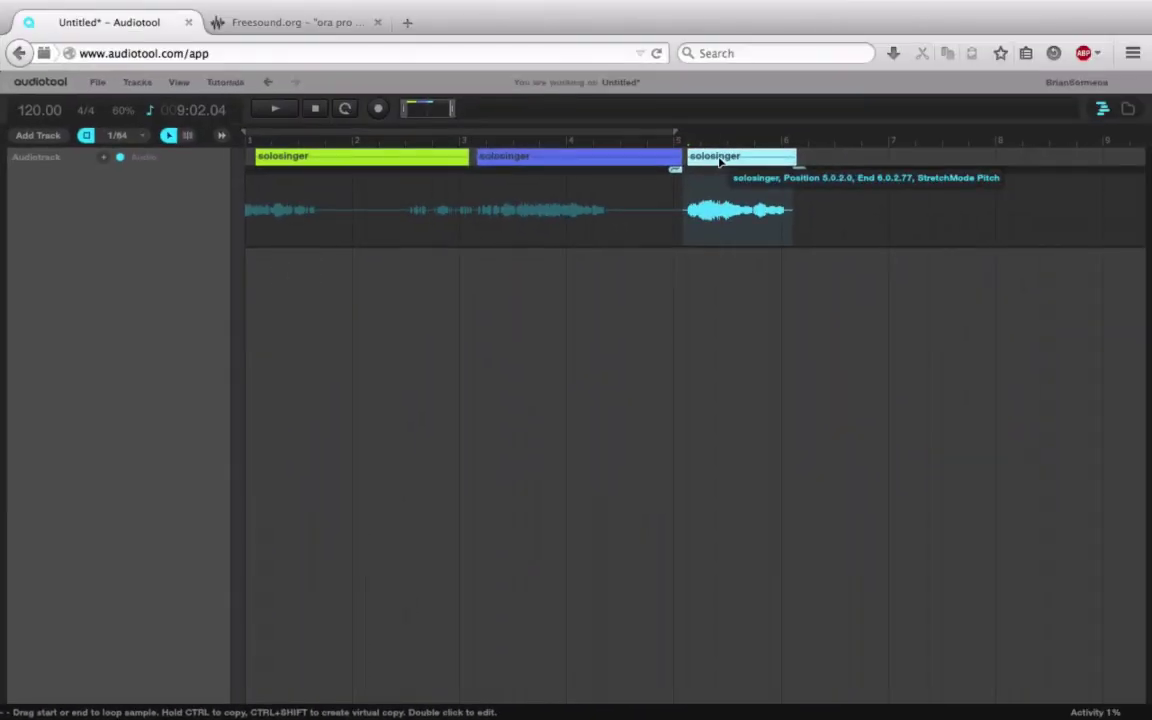
pyautogui.click(719, 162)
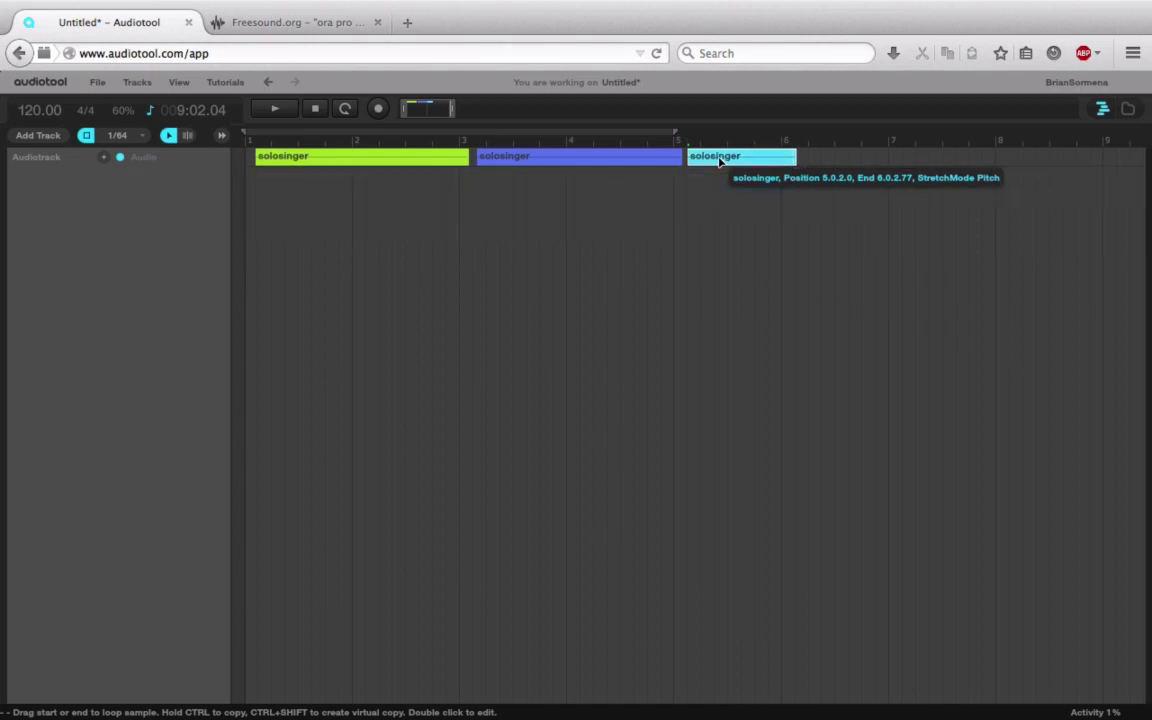